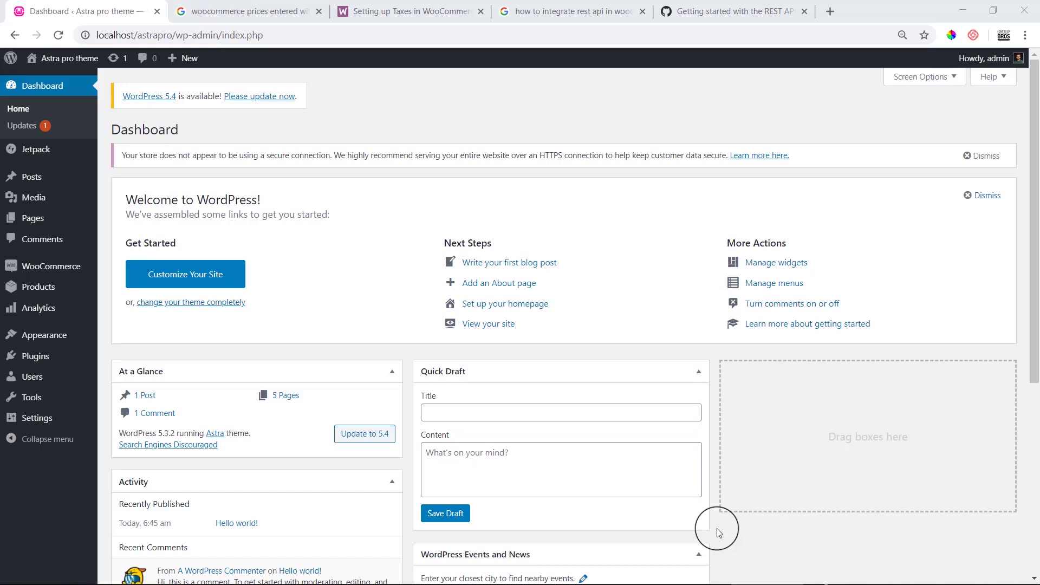
Start creating a new WooCommerce product and dismiss the guided walkthrough tips
mouse_move(66, 265)
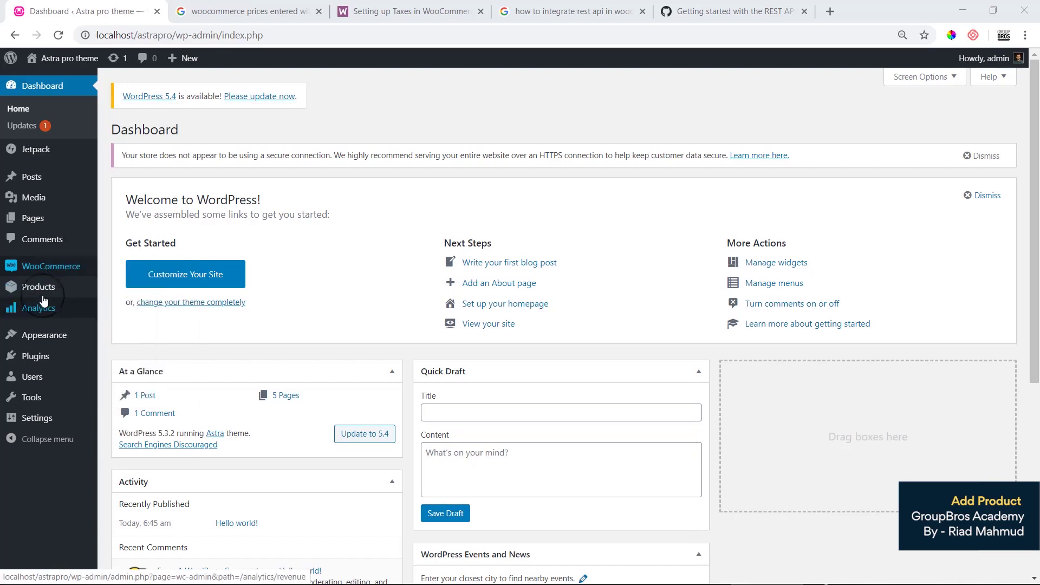
mouse_move(43, 295)
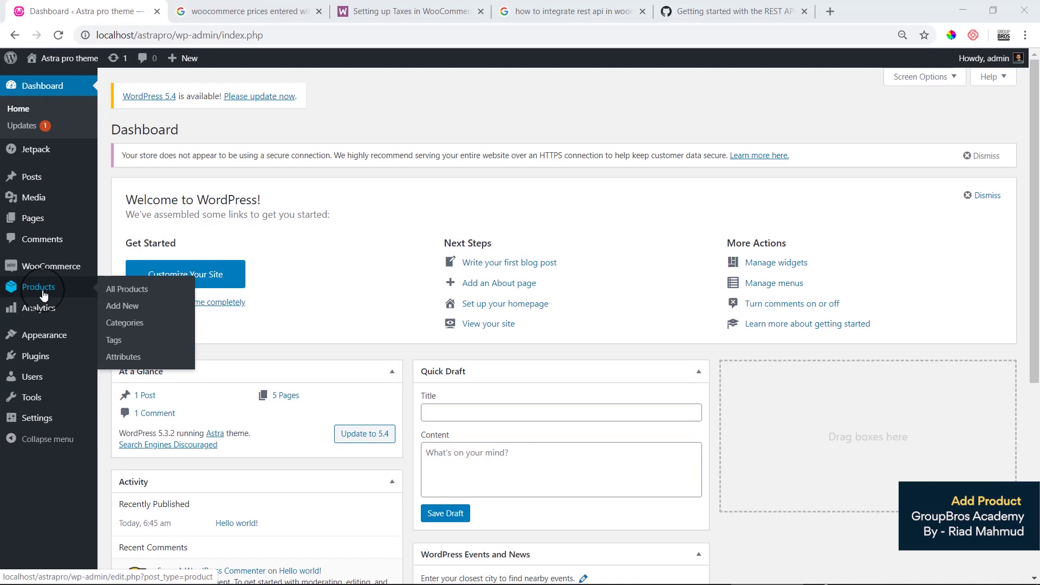
left_click(44, 295)
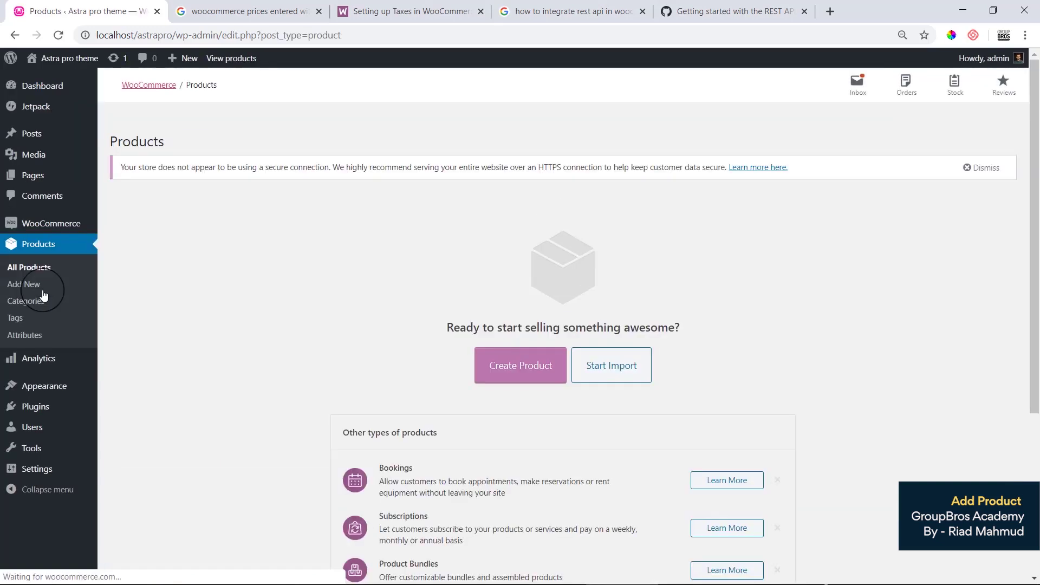
left_click(504, 368)
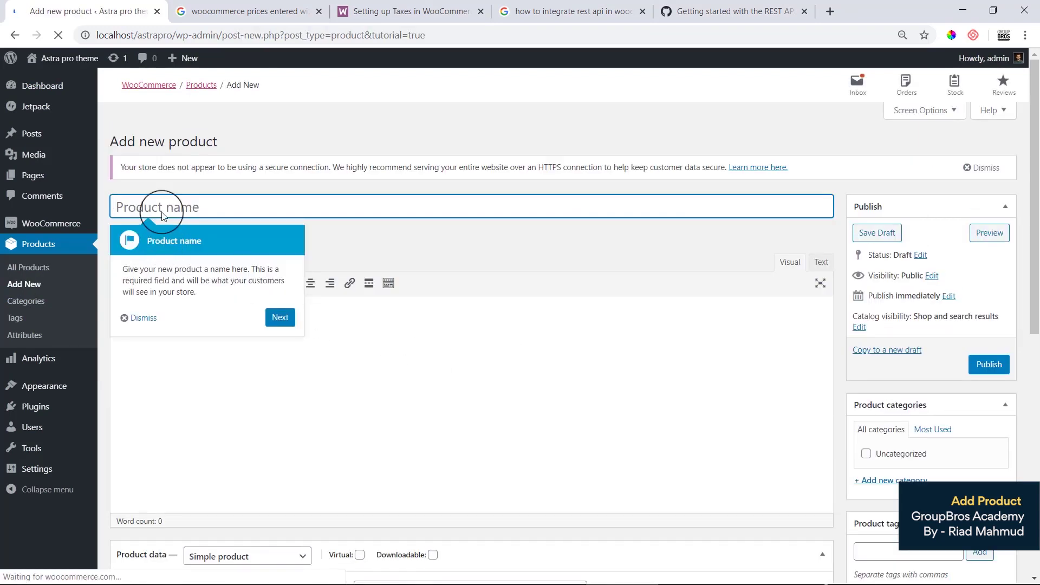
left_click(277, 314)
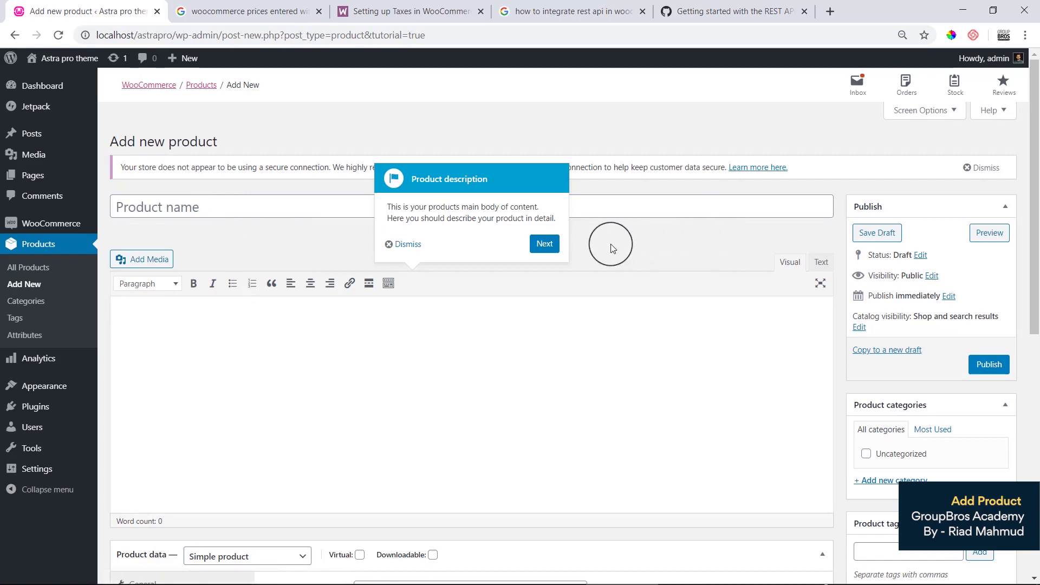
left_click(546, 245)
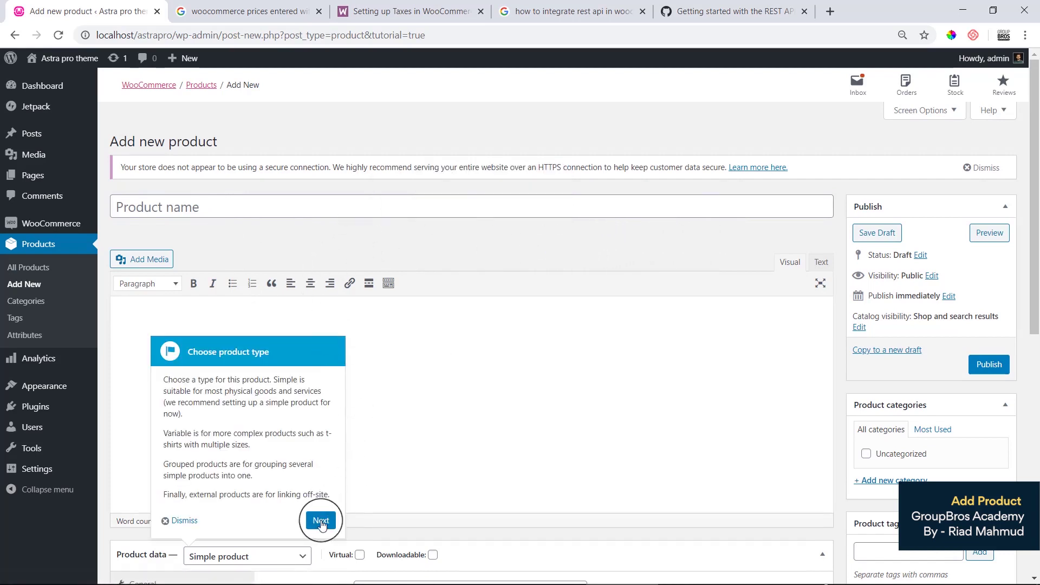
left_click(175, 528)
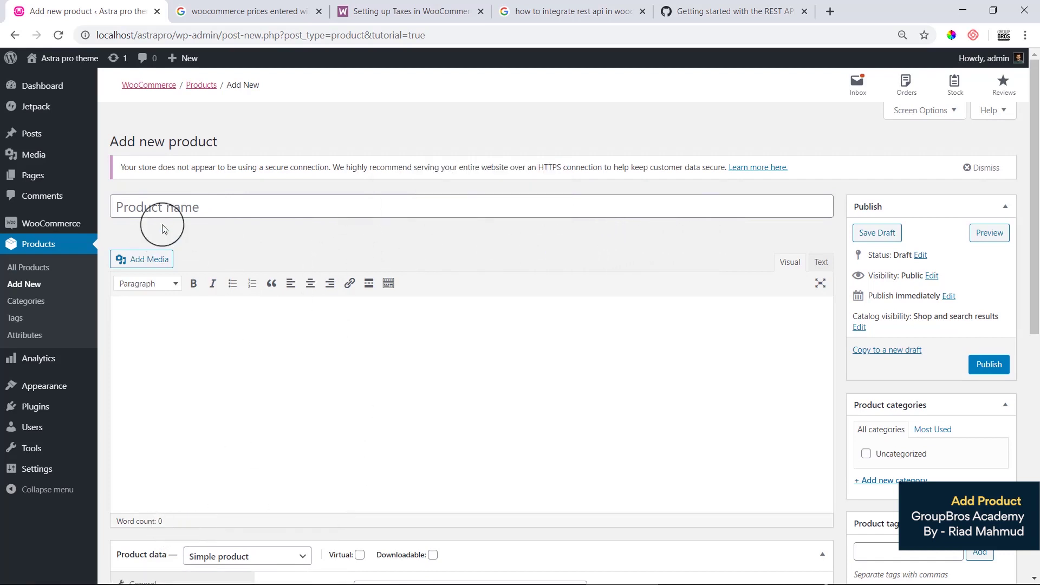
Name the new product "Sample Product"
left_click(174, 209)
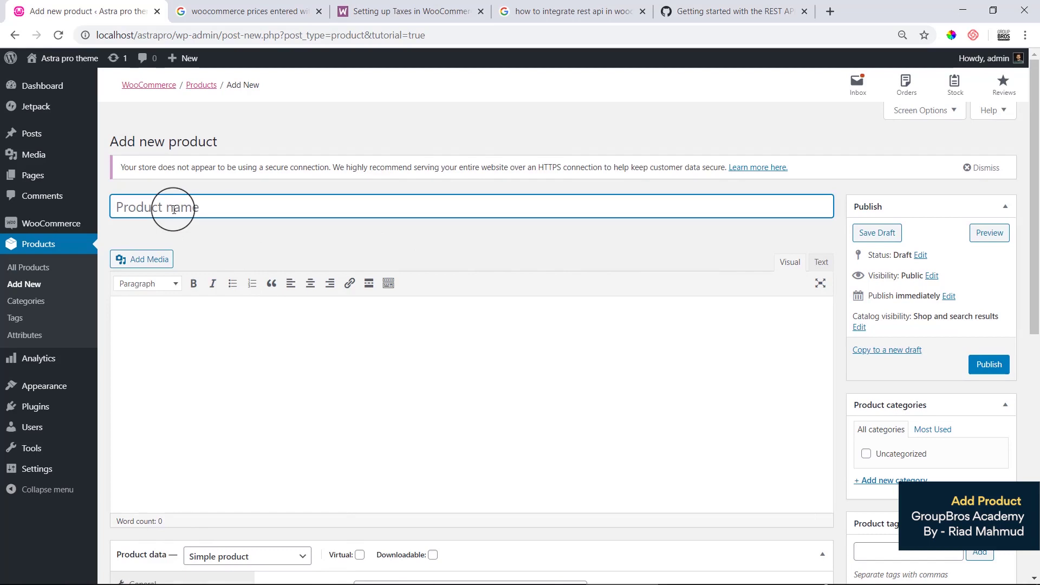
type("Sample P")
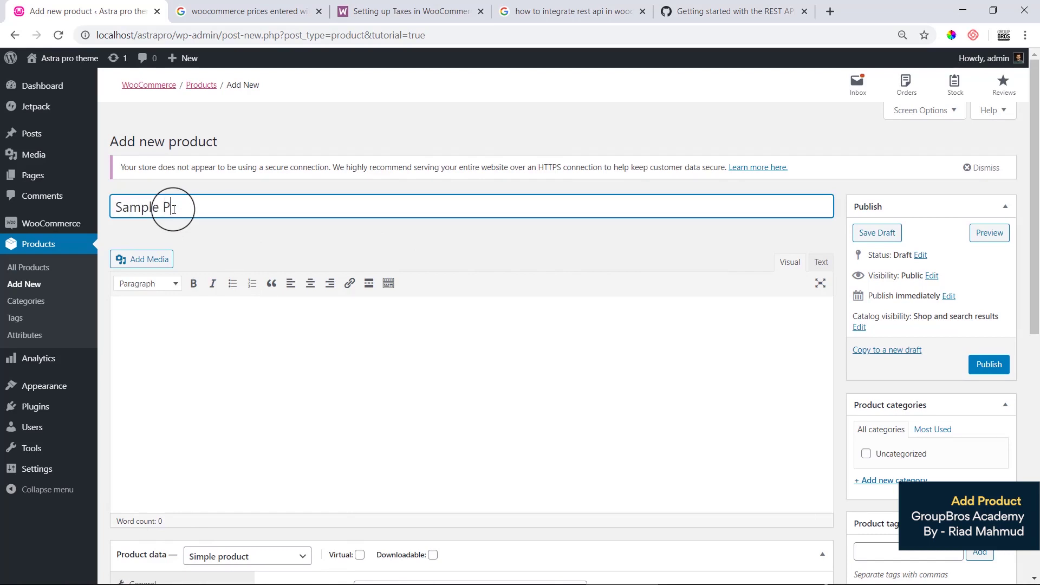
type("roduct")
left_click(170, 330)
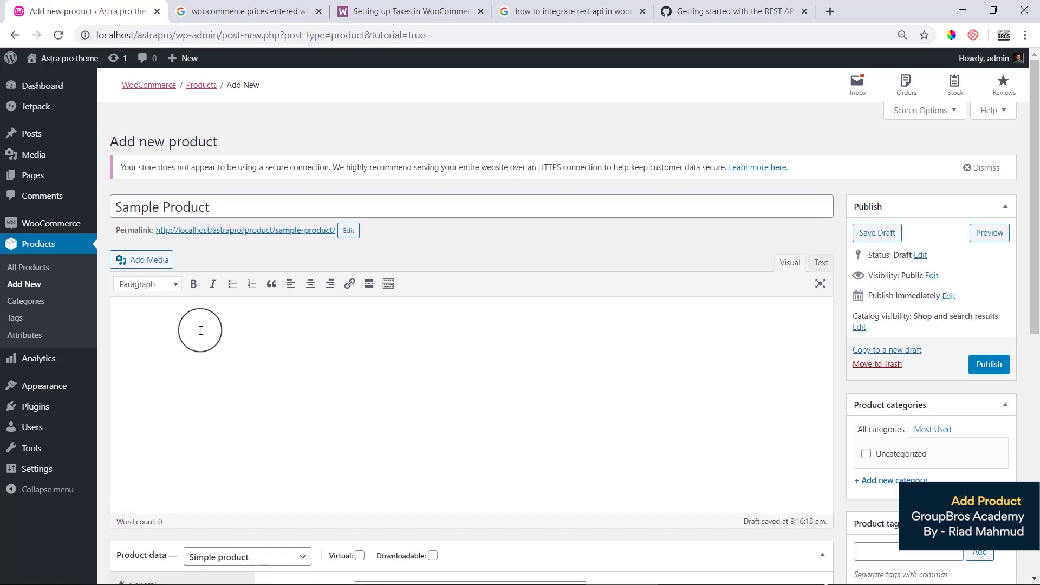
Load lipsum.com in place of the REST API search results and close the WooCommerce taxes, prices search and GitHub pages
left_click(545, 12)
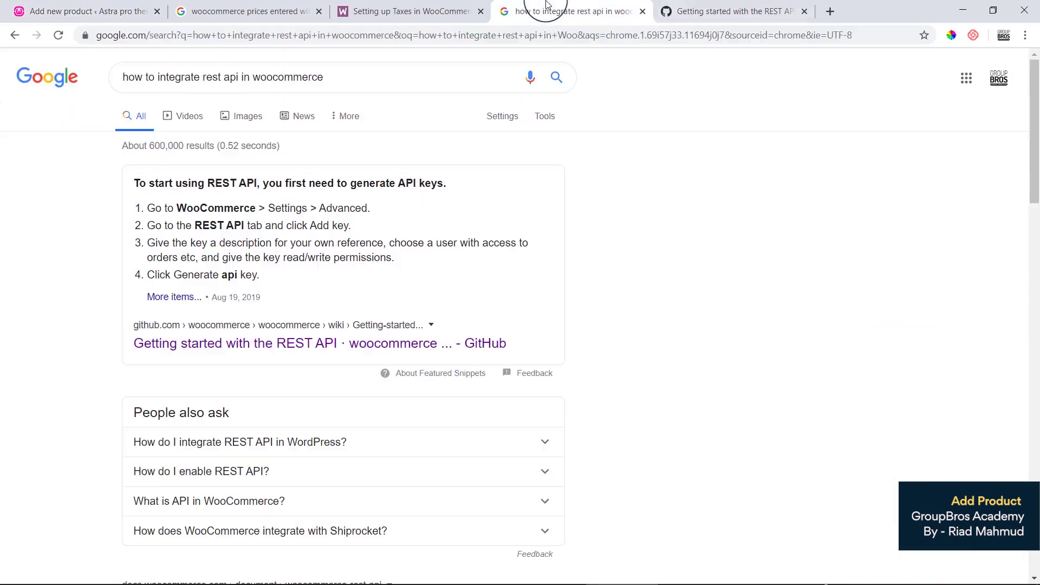
left_click(551, 41)
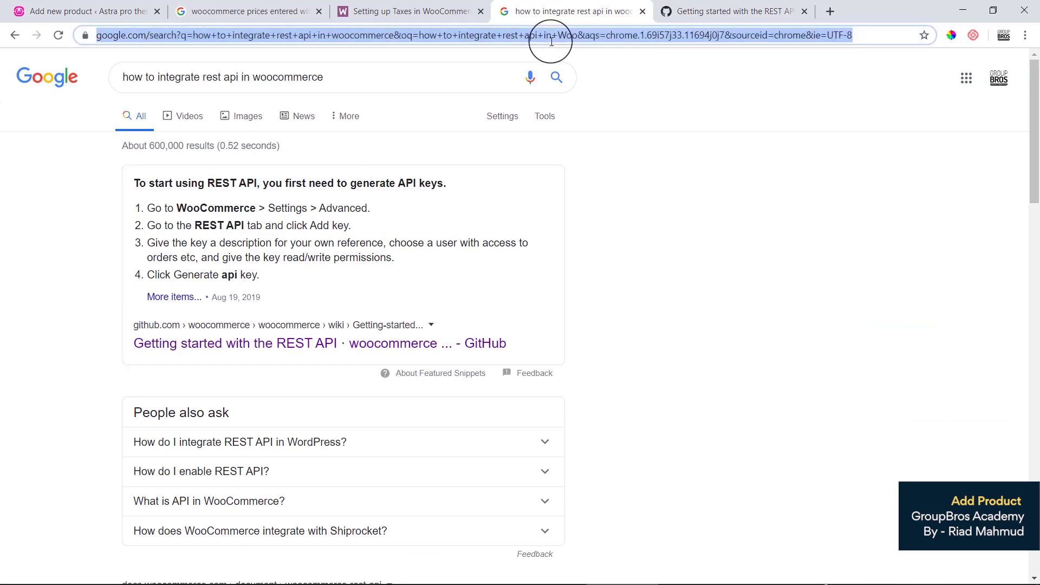
type("lip")
key("Return")
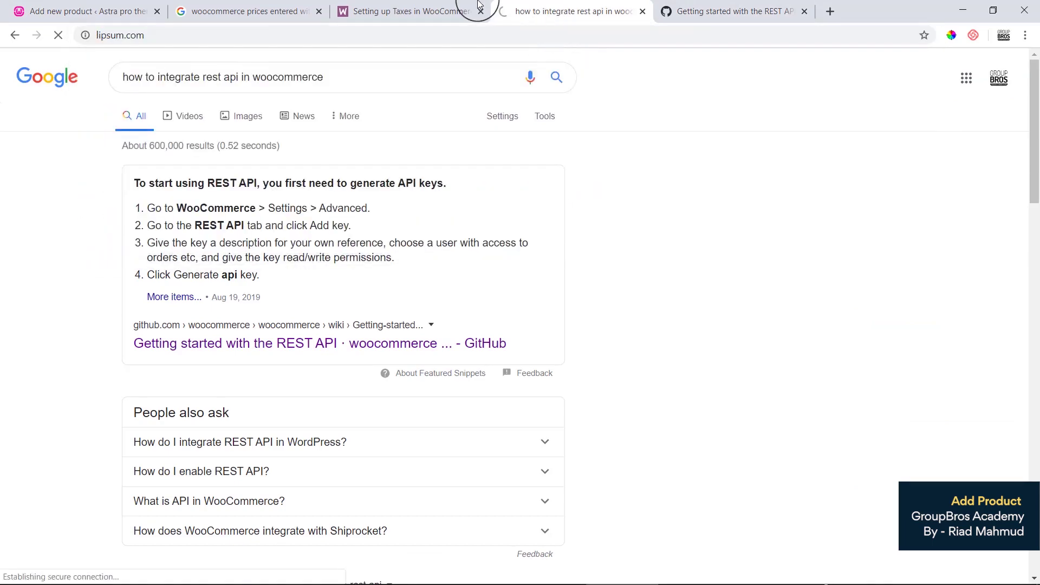
left_click(481, 11)
left_click(319, 11)
left_click(473, 15)
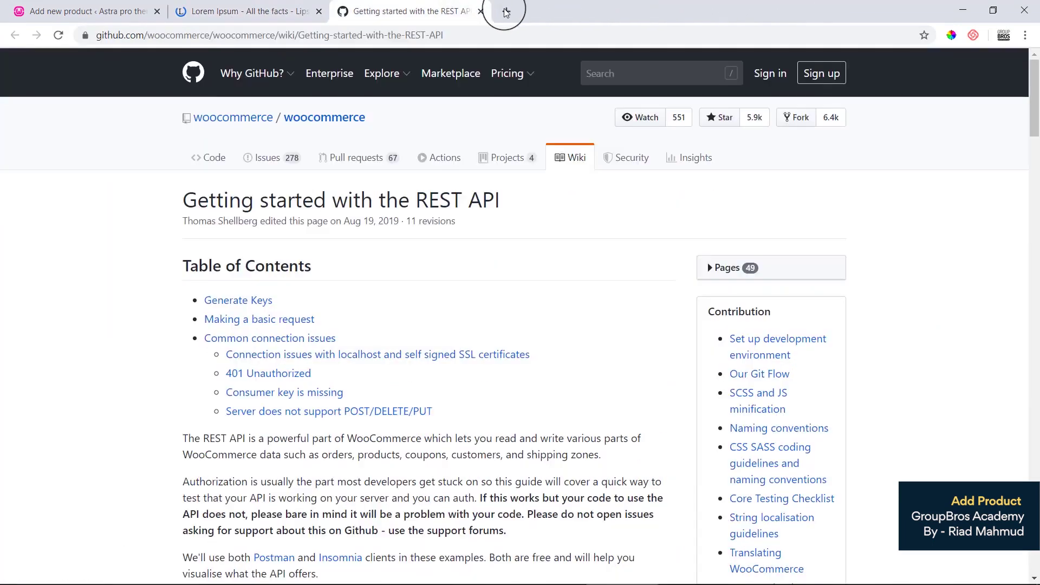
left_click(481, 12)
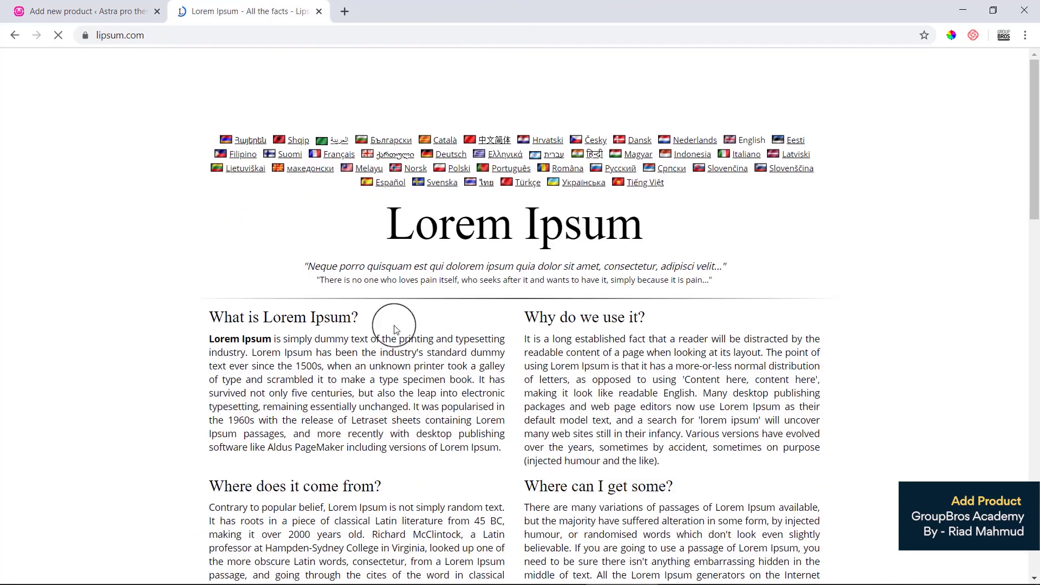
Copy the "What is Lorem Ipsum?" paragraph and paste it as the product's main description, without a trailing empty line
double_click(232, 380)
triple_click(222, 382)
key("ctrl+c")
key("ctrl+shift+Tab")
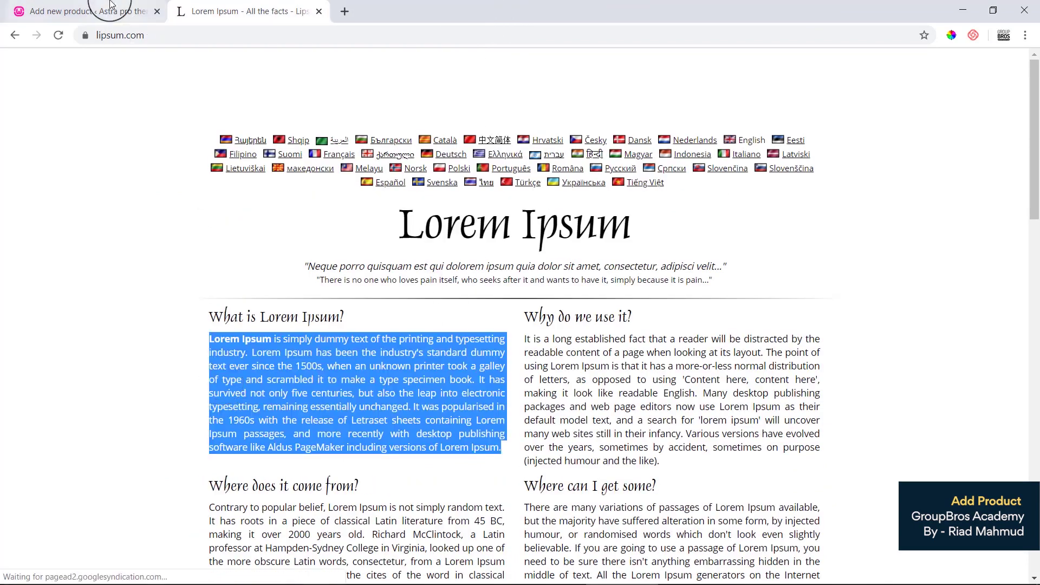
key("ctrl+v")
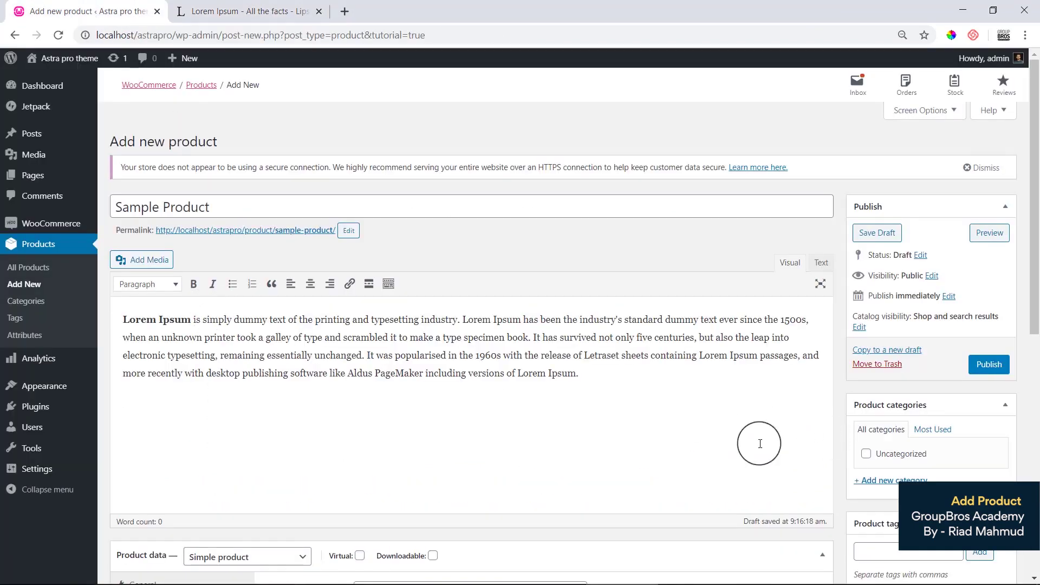
key("BackSpace")
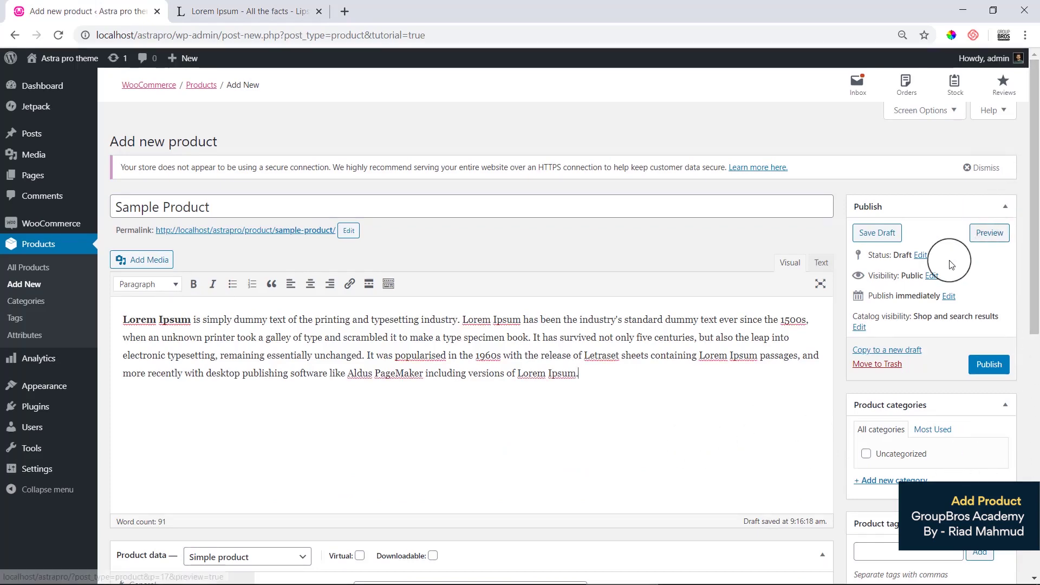
Create a new product category named "Laptop" for this product
scroll(1032, 243, "down", 2)
scroll(1032, 260, "down", 1)
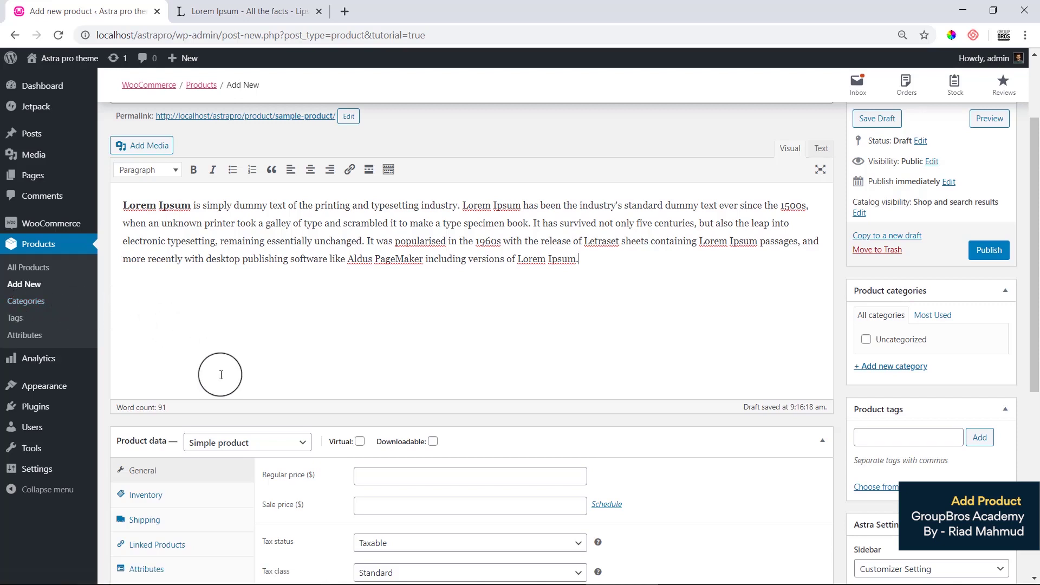
left_click(893, 371)
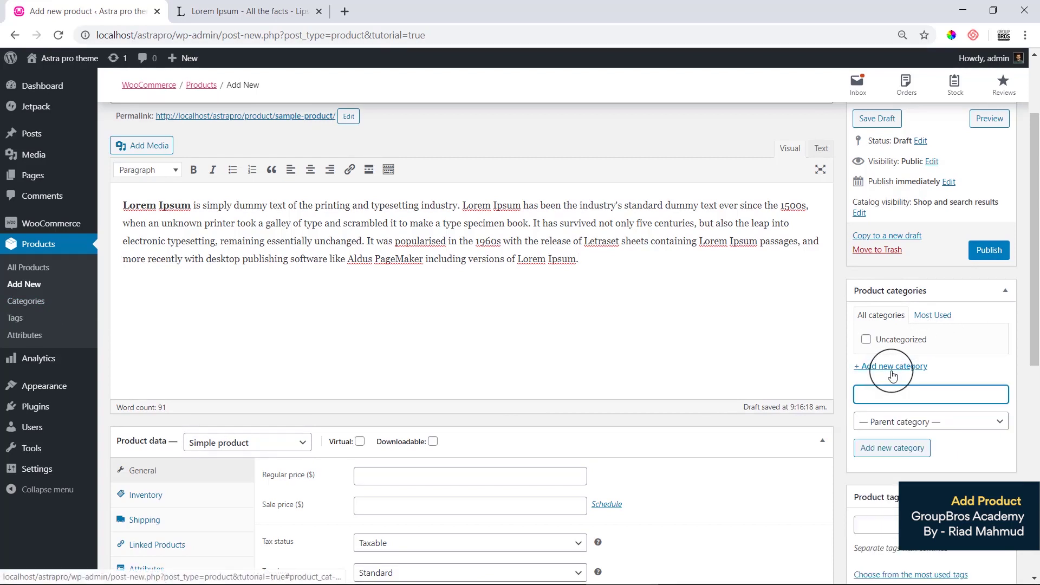
type("Laptop")
left_click(910, 448)
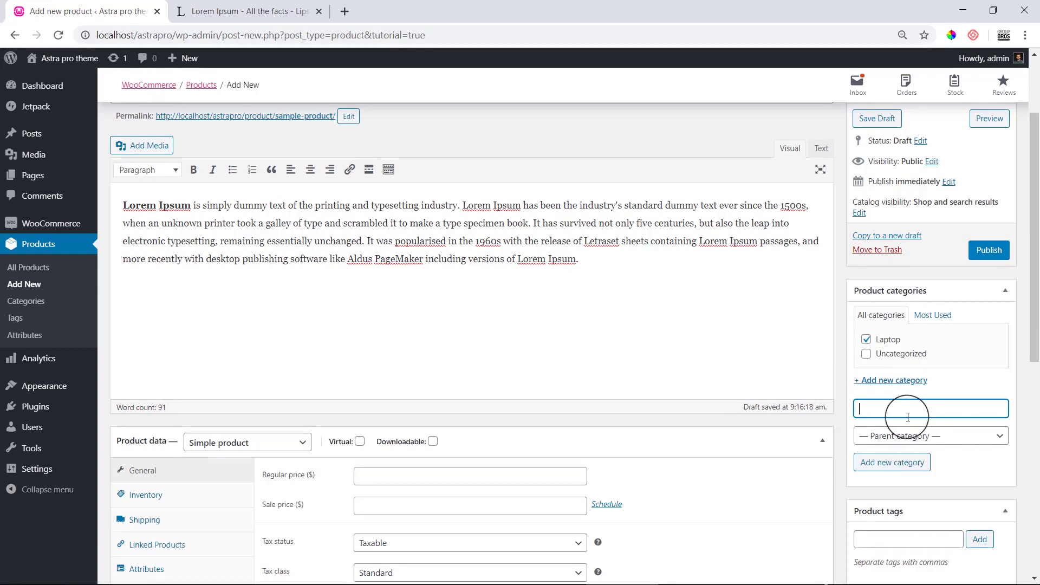
Create an "Asus" product category with Laptop as its parent category
type("Asus")
left_click(905, 436)
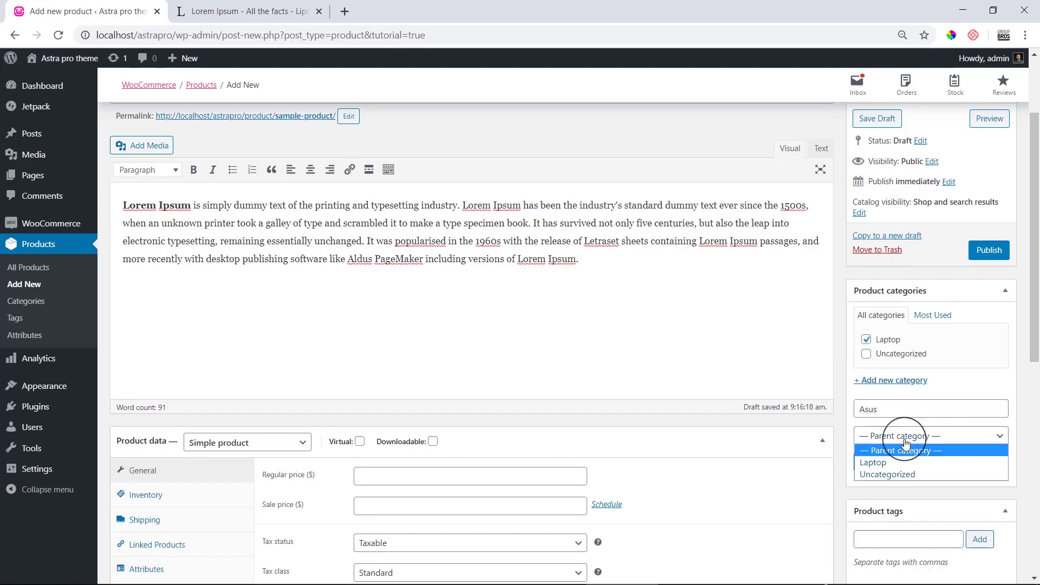
left_click(889, 464)
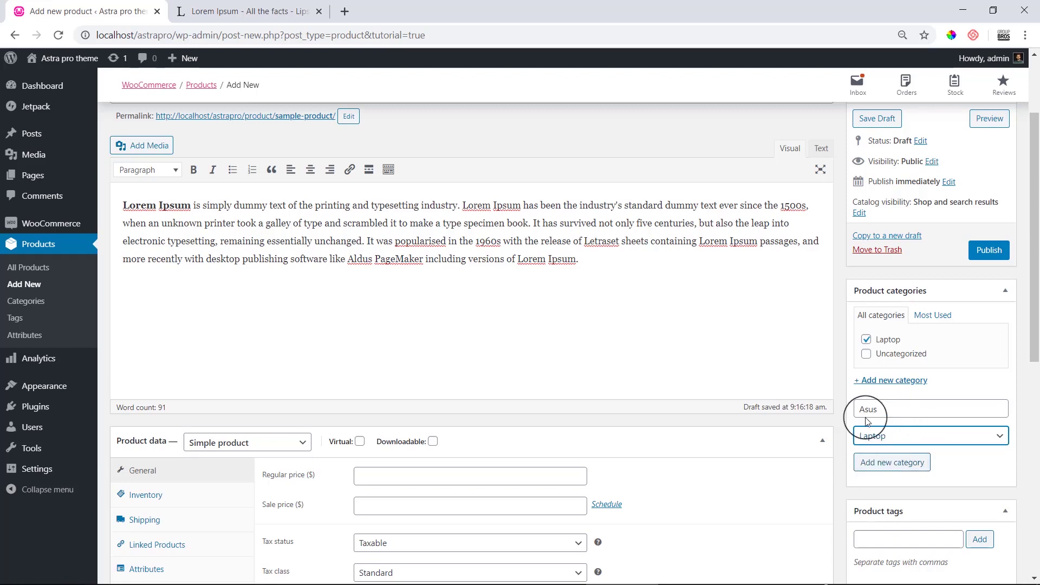
left_click(903, 464)
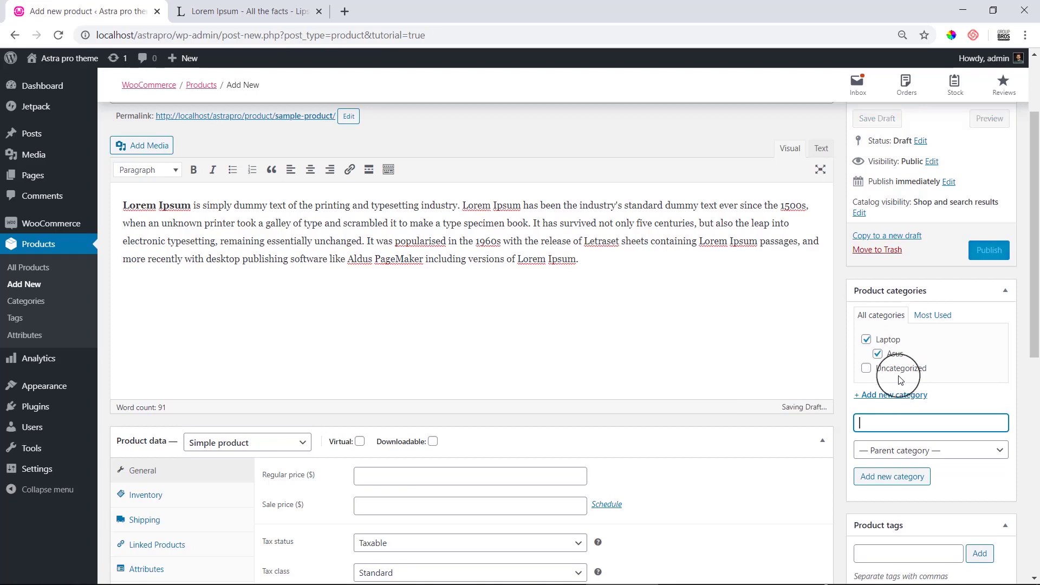
Add the product tag "asus vivobook s15"
scroll(893, 433, "down", 4)
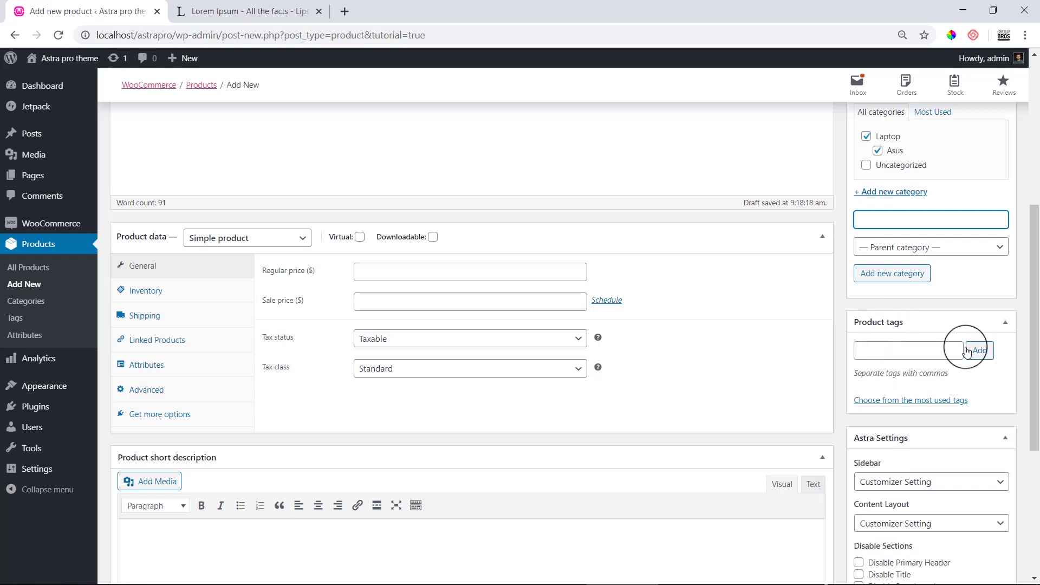
scroll(601, 342, "up", 4)
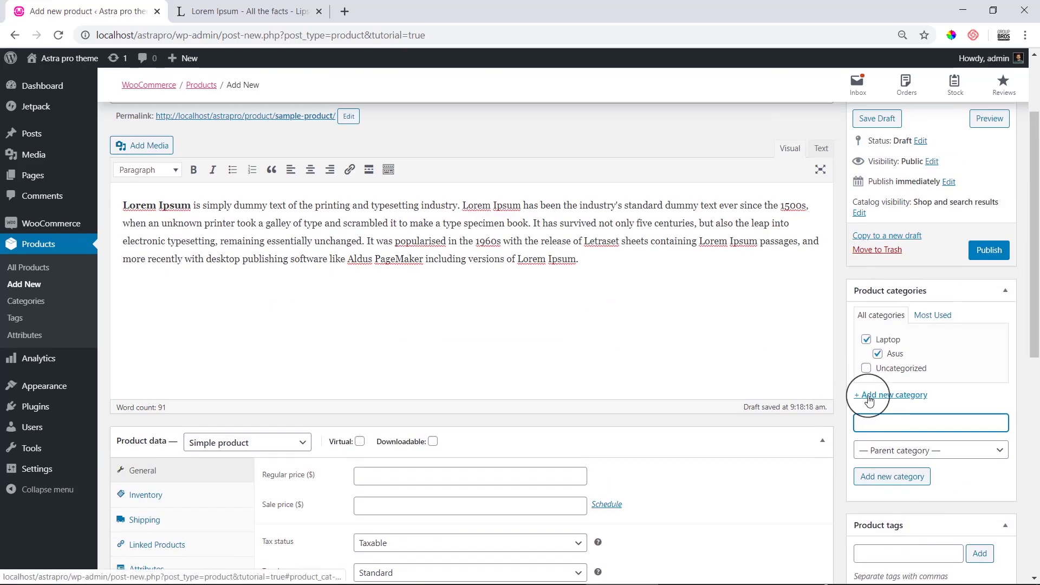
scroll(878, 406, "down", 3)
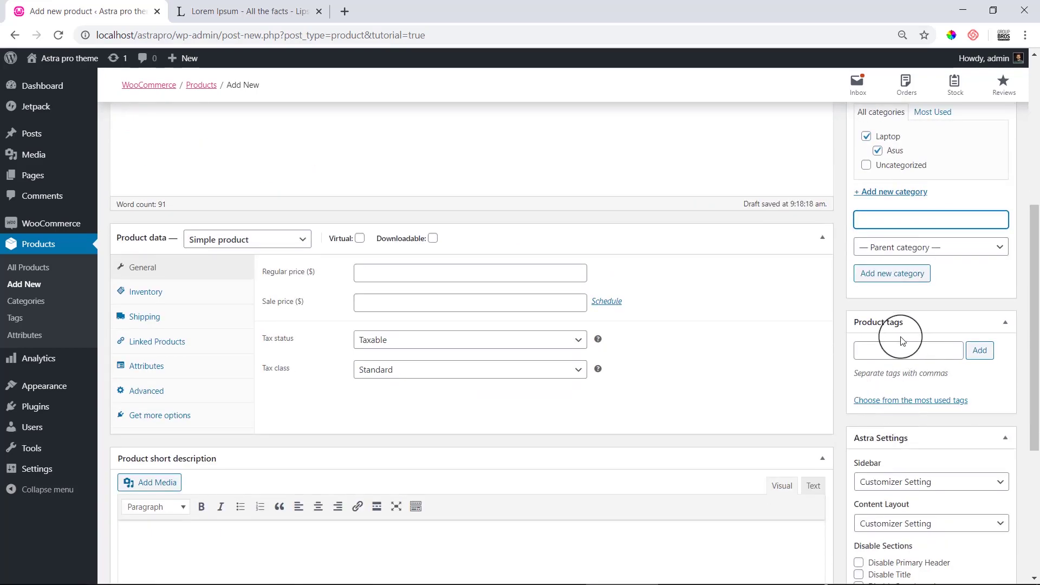
left_click(885, 353)
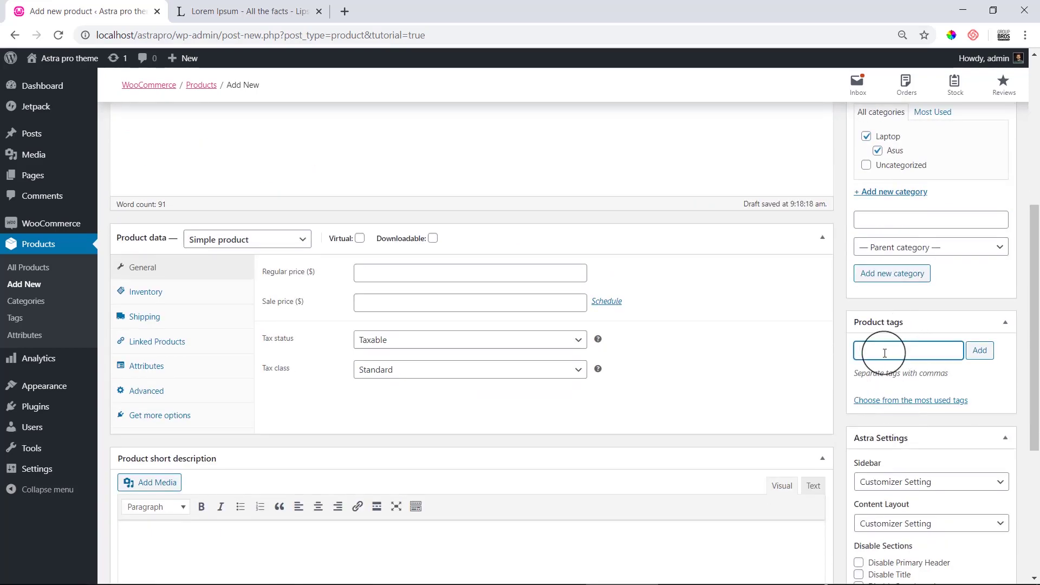
type("asus vivobook s15")
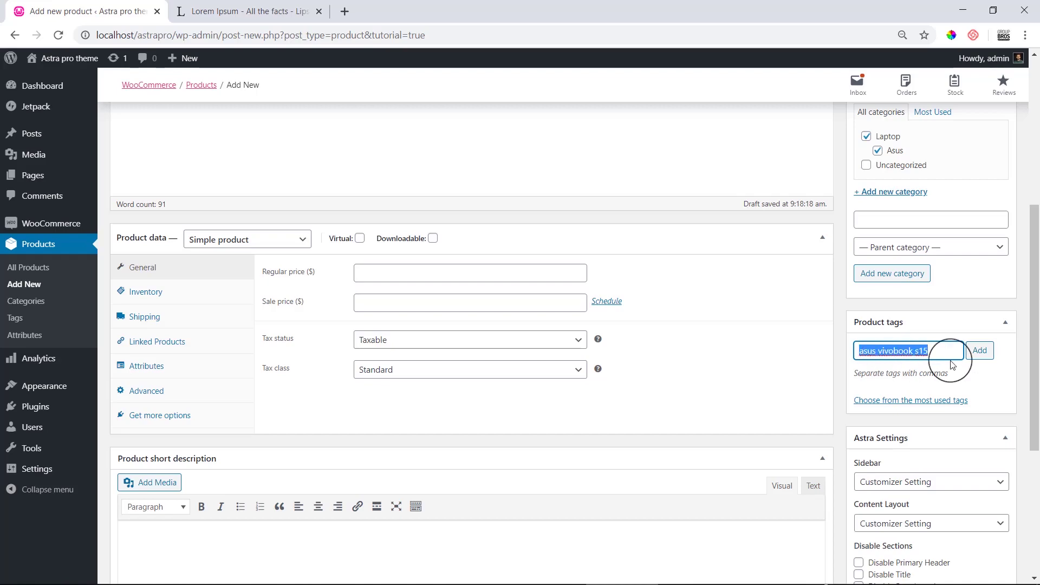
left_click(980, 350)
Rename the product as "Asus Vivobook S15"
scroll(985, 355, "up", 4)
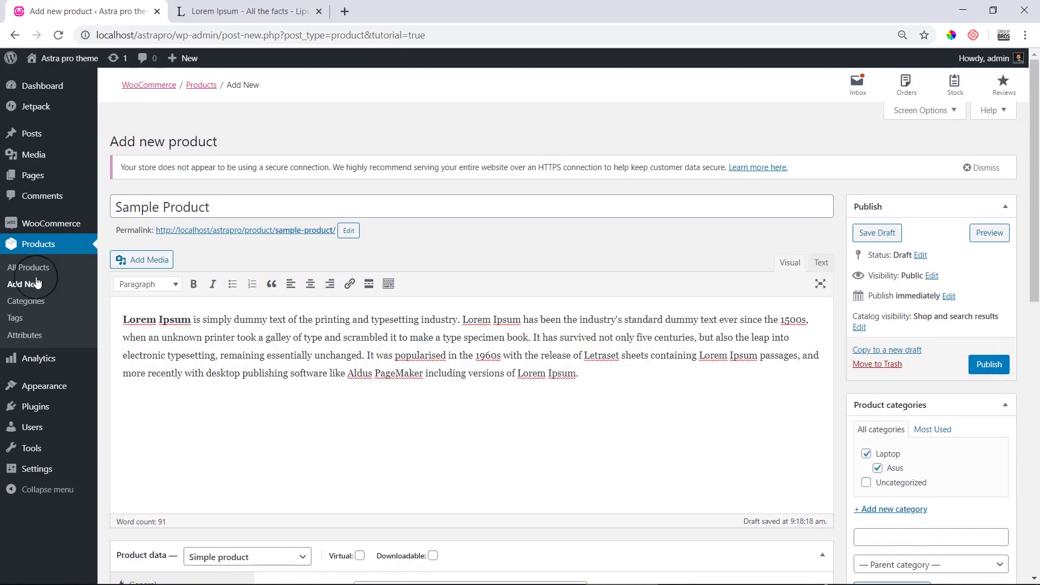
left_click_drag(214, 207, 113, 204)
type("asus vivobook s15")
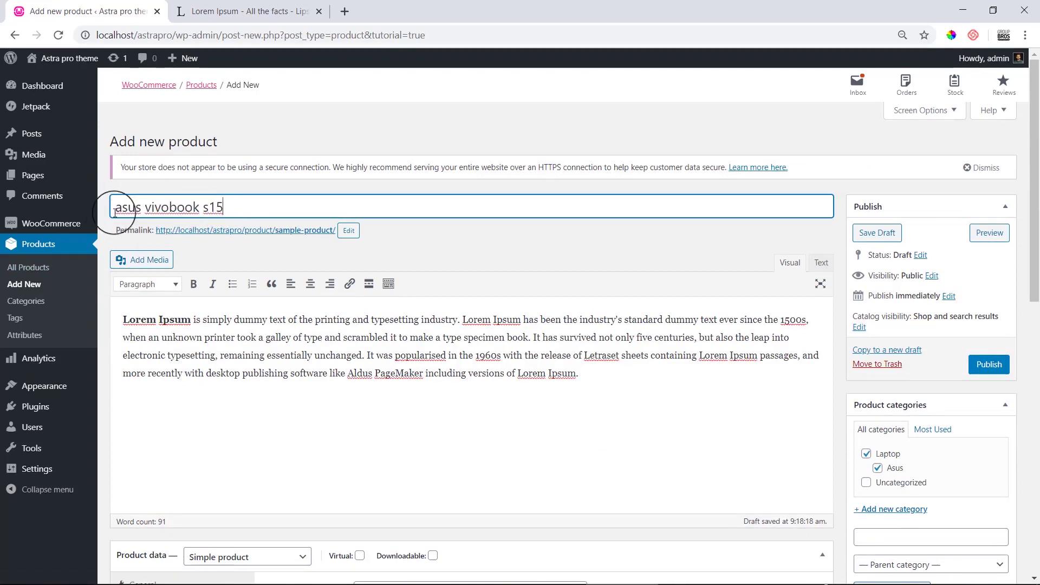
key("BackSpace")
type("Asus ")
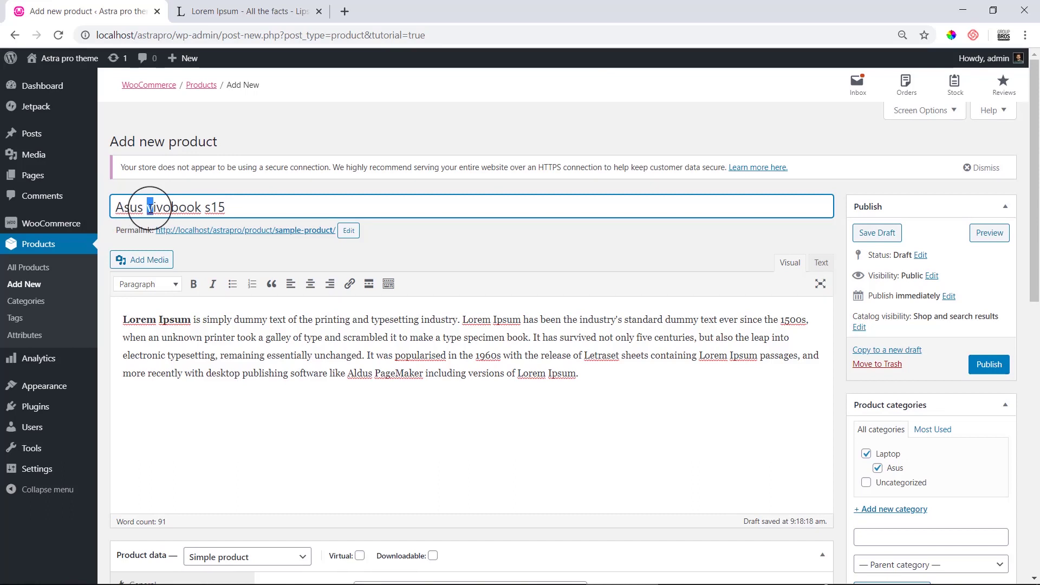
type("V")
left_click_drag(211, 209, 208, 212)
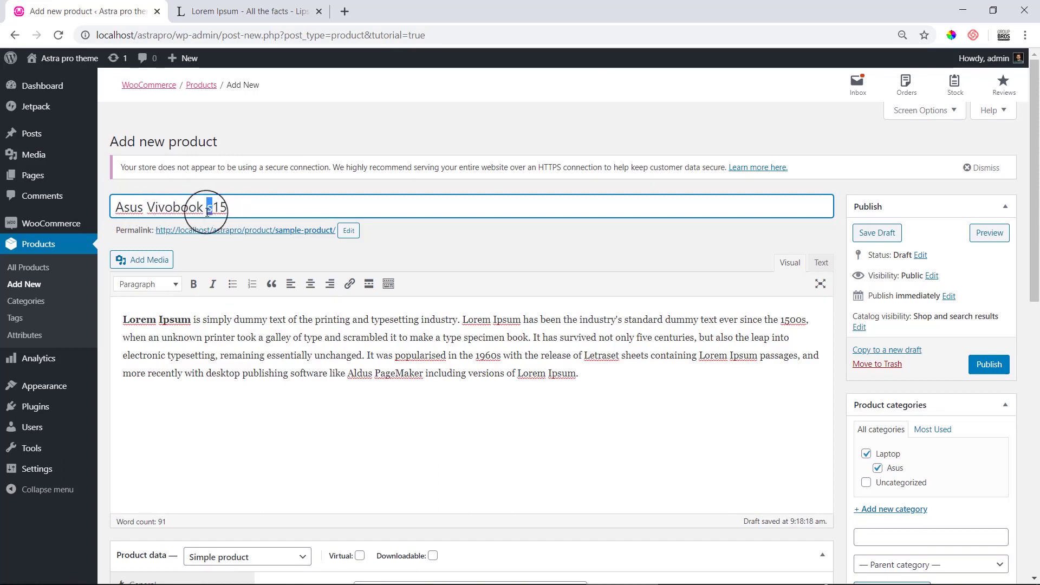
type("S")
left_click(437, 263)
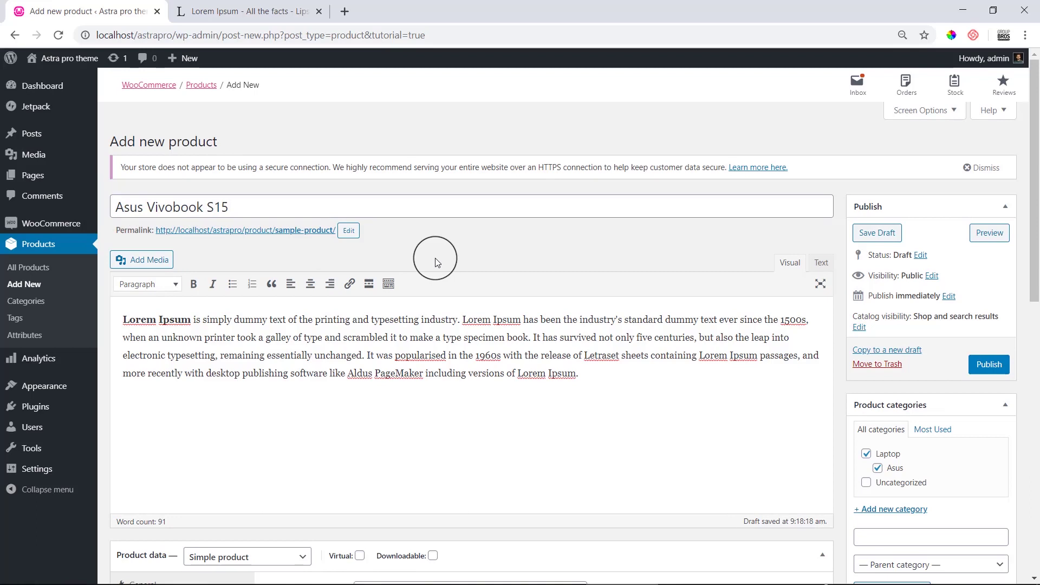
Replace the product's permalink slug with the product name "Asus Vivobook S15"
triple_click(261, 208)
key("ctrl+c")
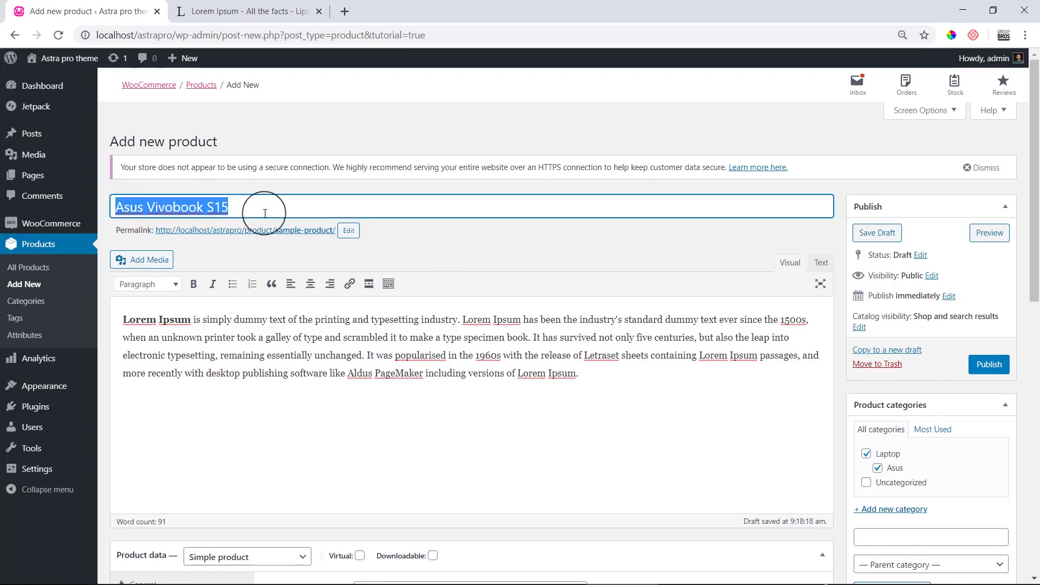
left_click(348, 231)
left_click_drag(337, 232, 277, 233)
key("ctrl+v")
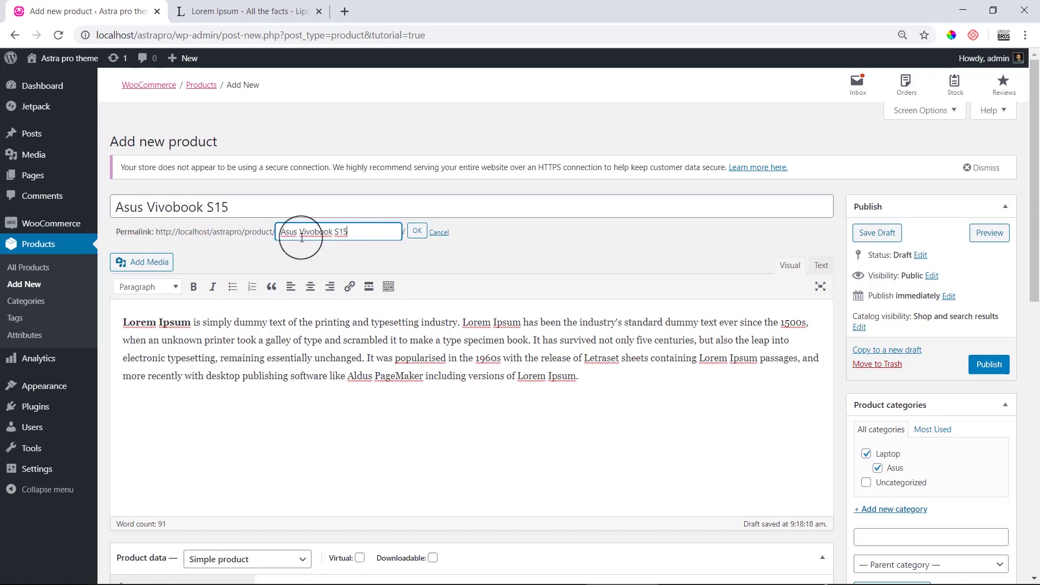
left_click(416, 231)
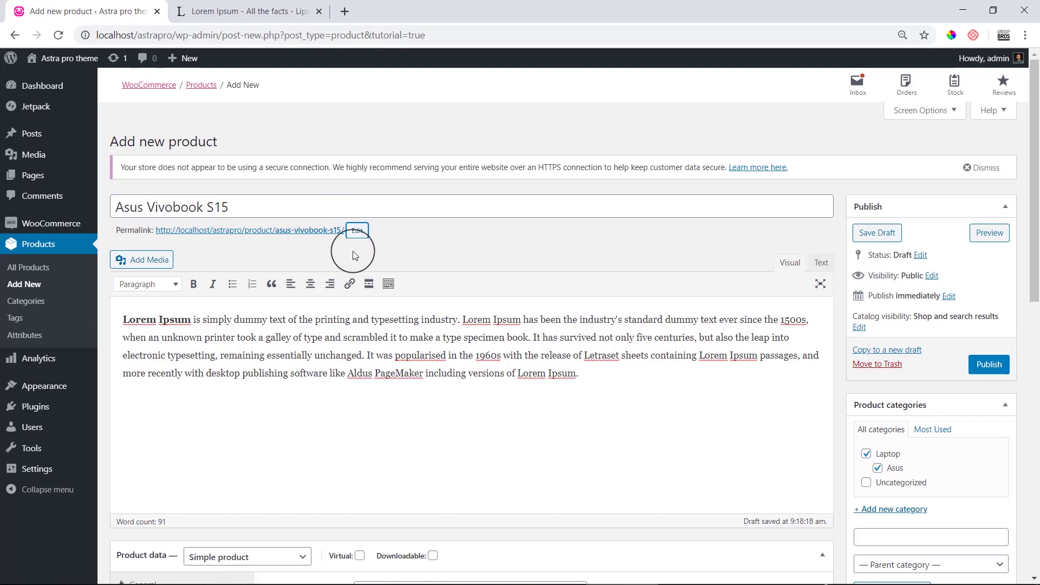
Collapse the Astra Settings section of the product editor
scroll(368, 265, "down", 3)
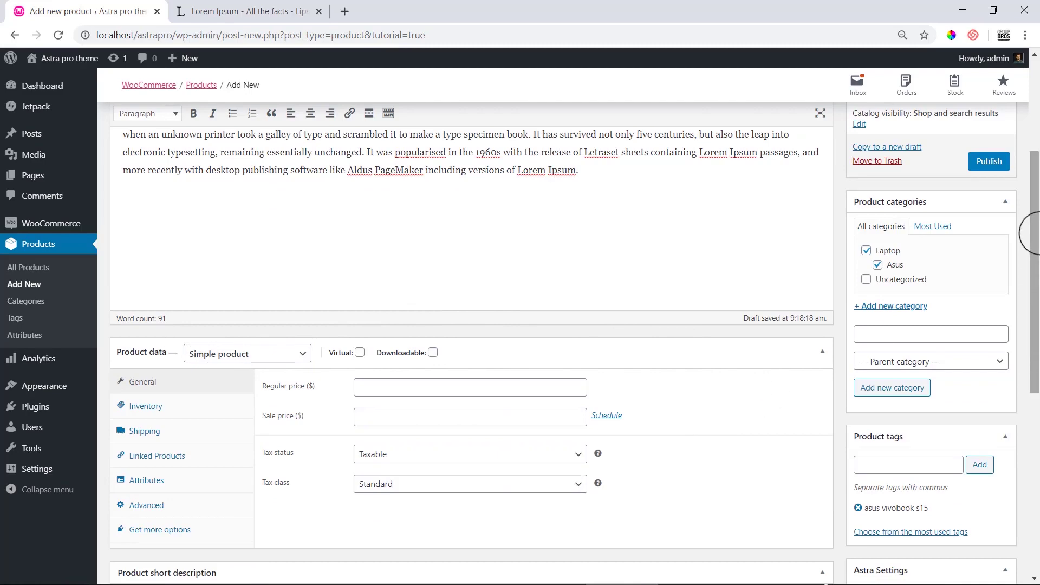
left_click_drag(1033, 232, 1033, 312)
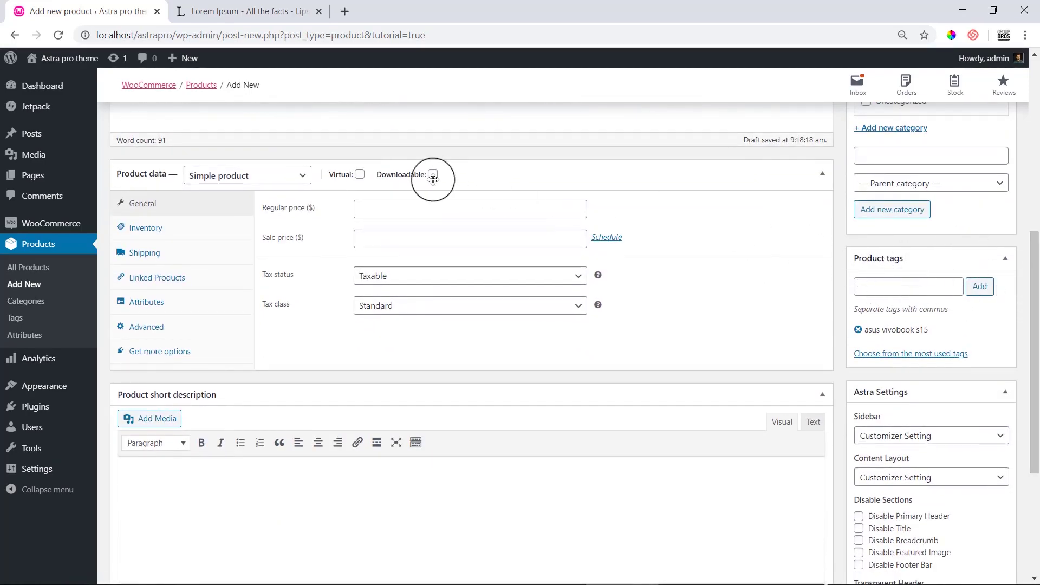
left_click_drag(1033, 294, 1033, 355)
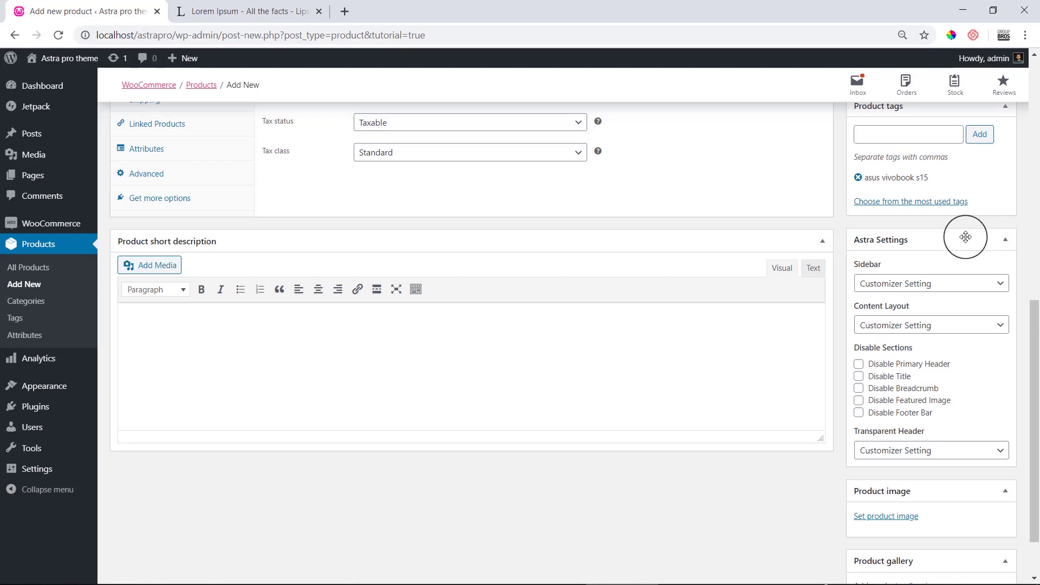
left_click(1005, 241)
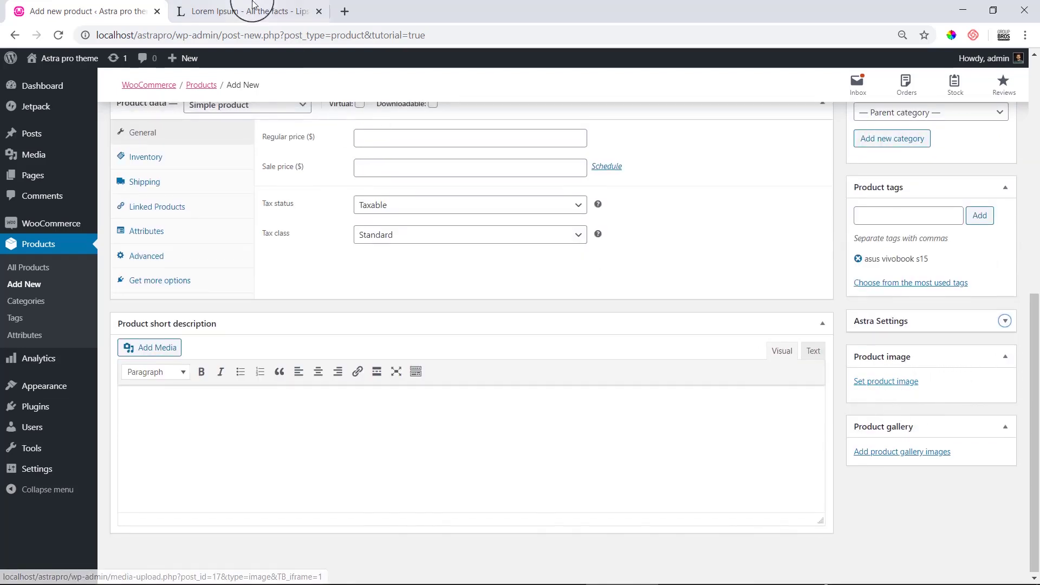
Search Google Images for "asus vivobook" in a new browser tab
left_click(328, 11)
left_click(343, 11)
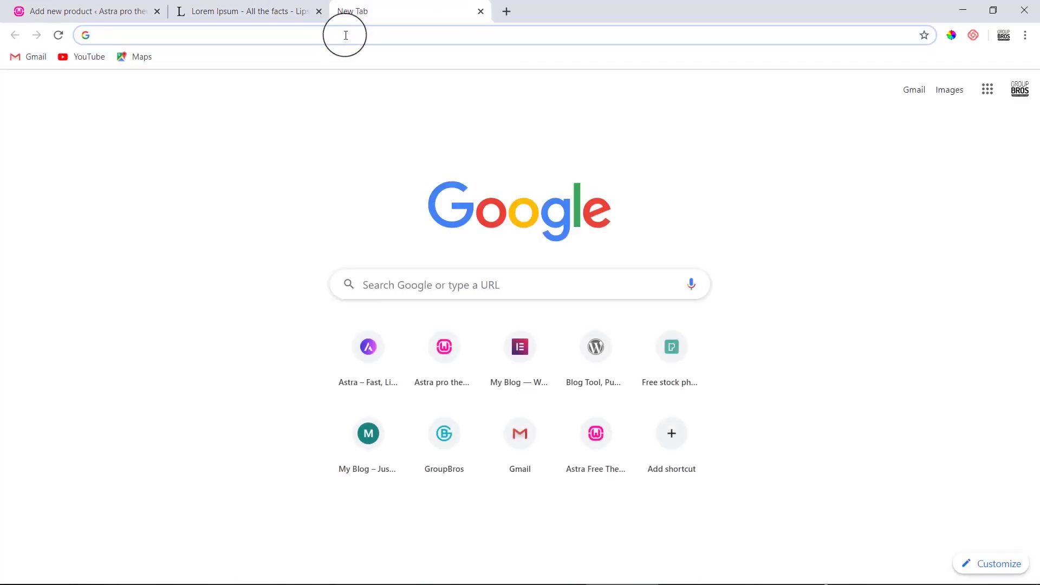
type("asus vii")
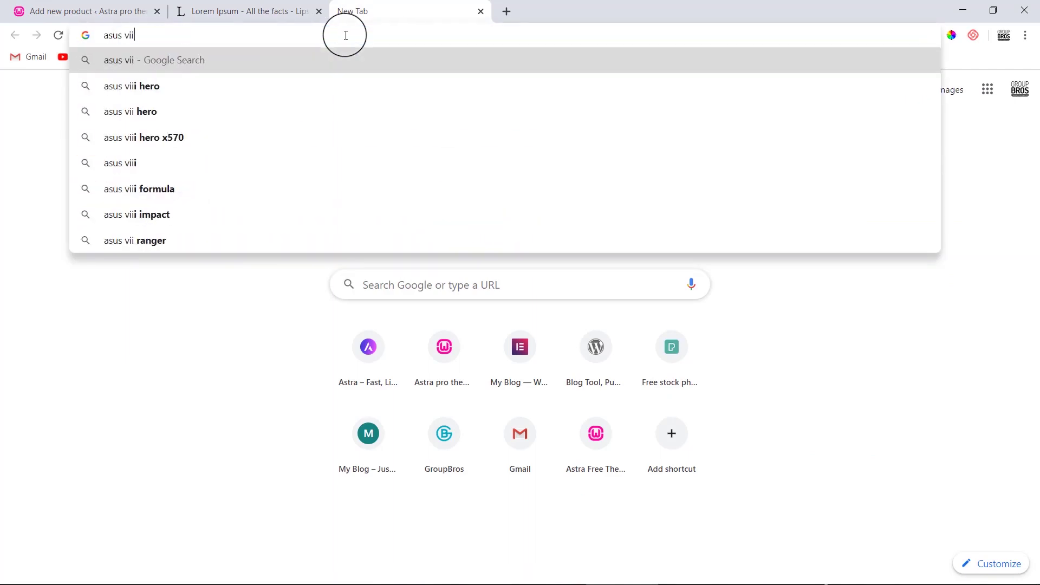
key("BackSpace")
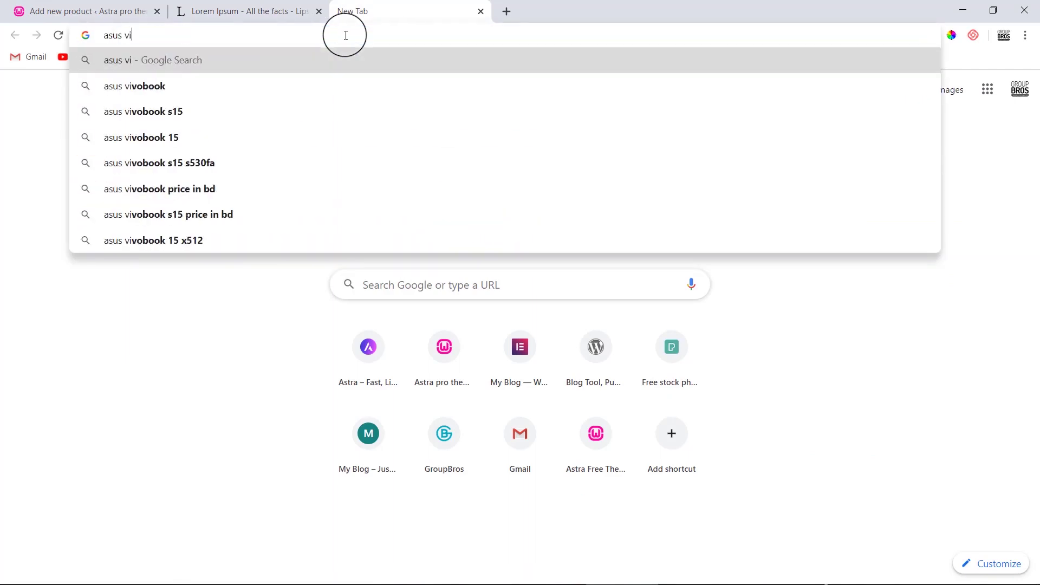
type("v")
key("BackSpace")
type("vobook")
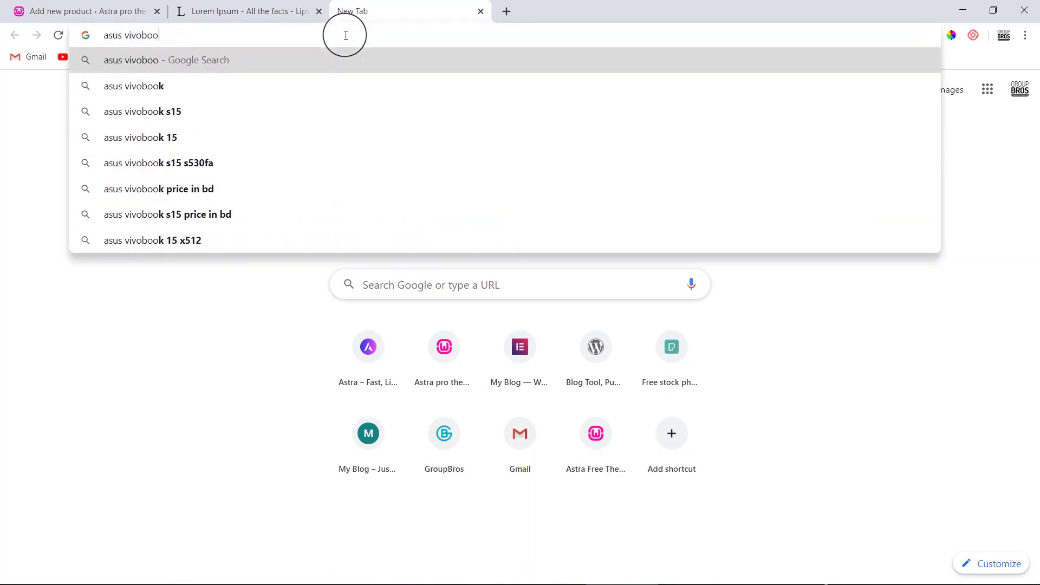
key("Return")
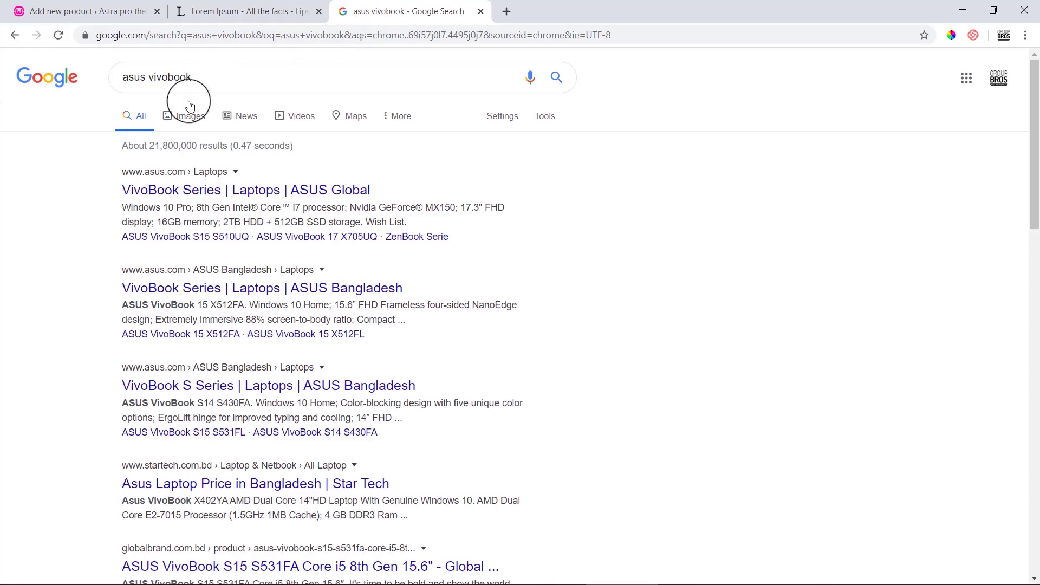
left_click(188, 116)
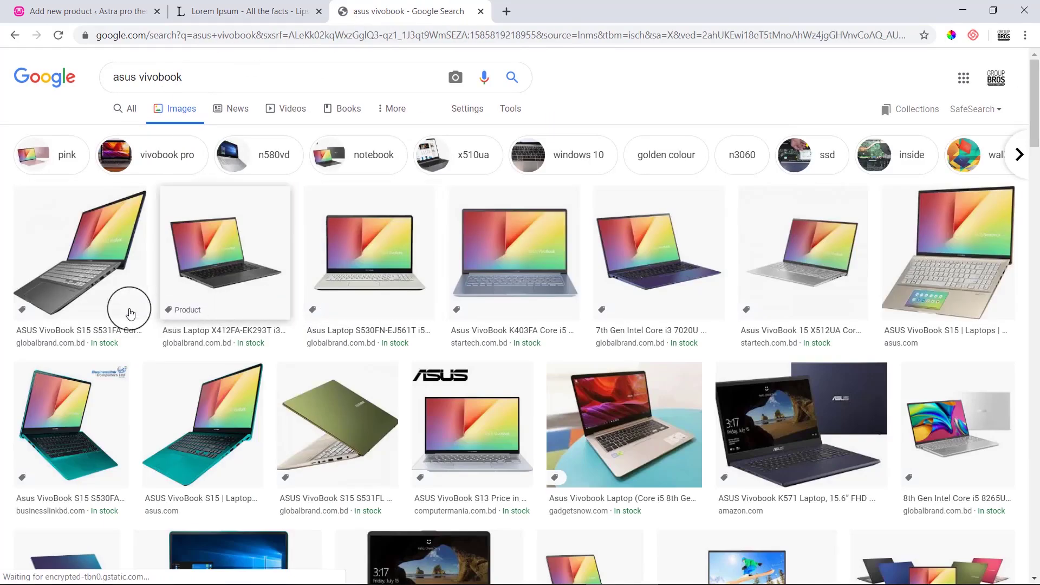
Open the full images of the first three laptop results, S531FA, X412FA-EK293T and S530FN-EJ561T, each in its own browser tab
left_click(83, 262)
right_click(763, 233)
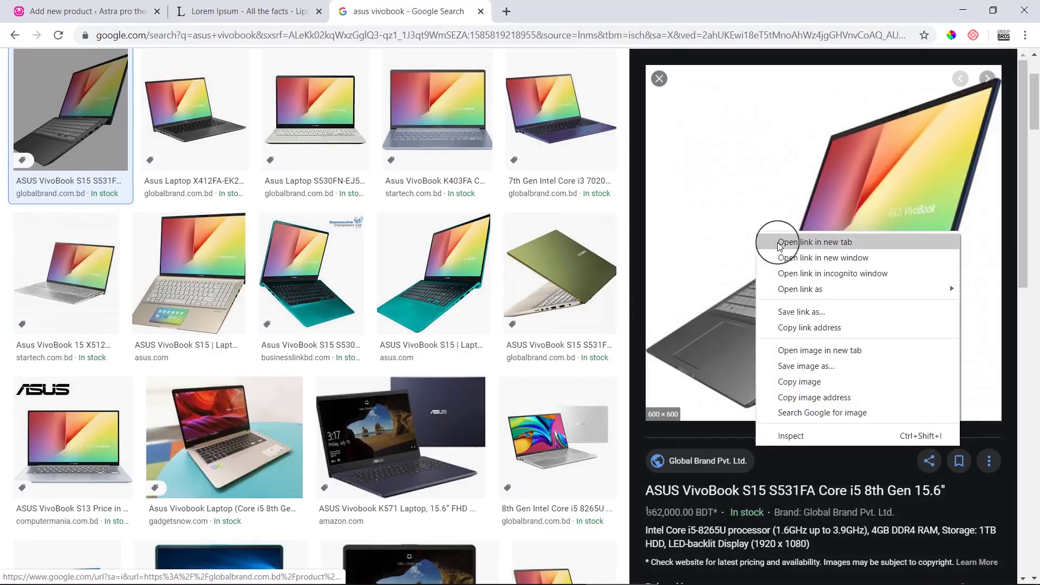
left_click(825, 351)
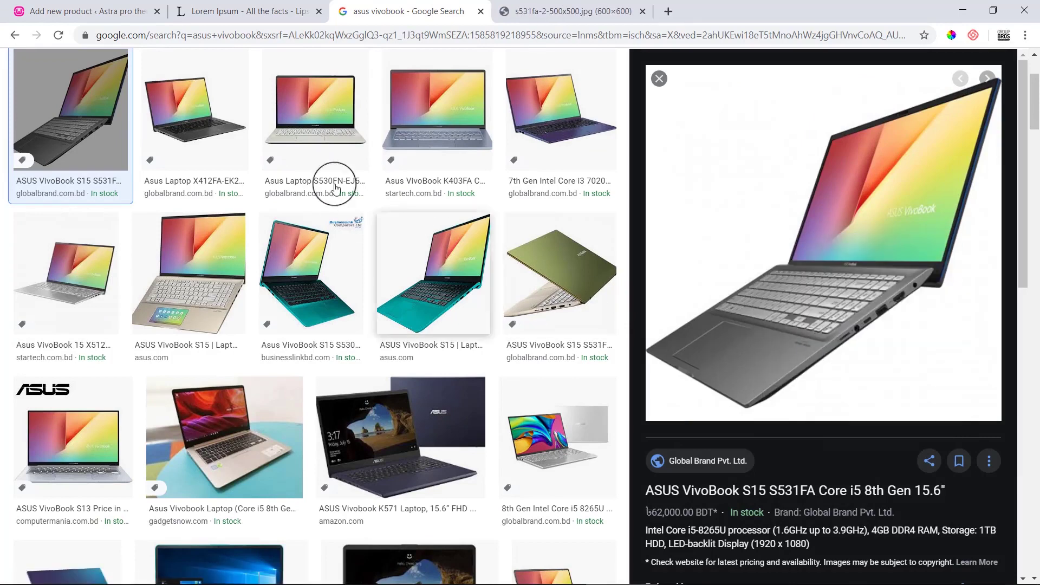
left_click(206, 133)
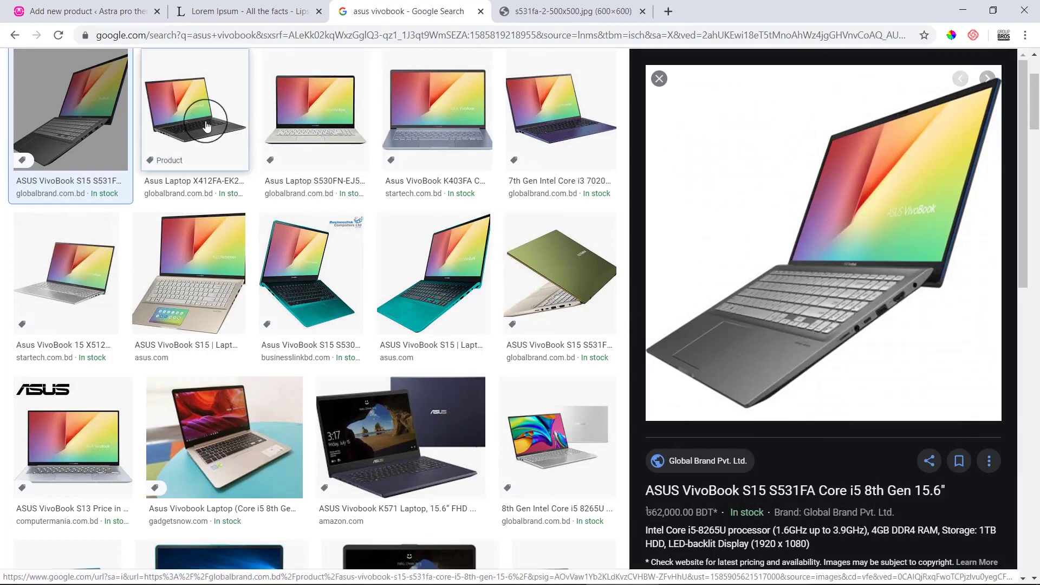
right_click(830, 259)
left_click(867, 375)
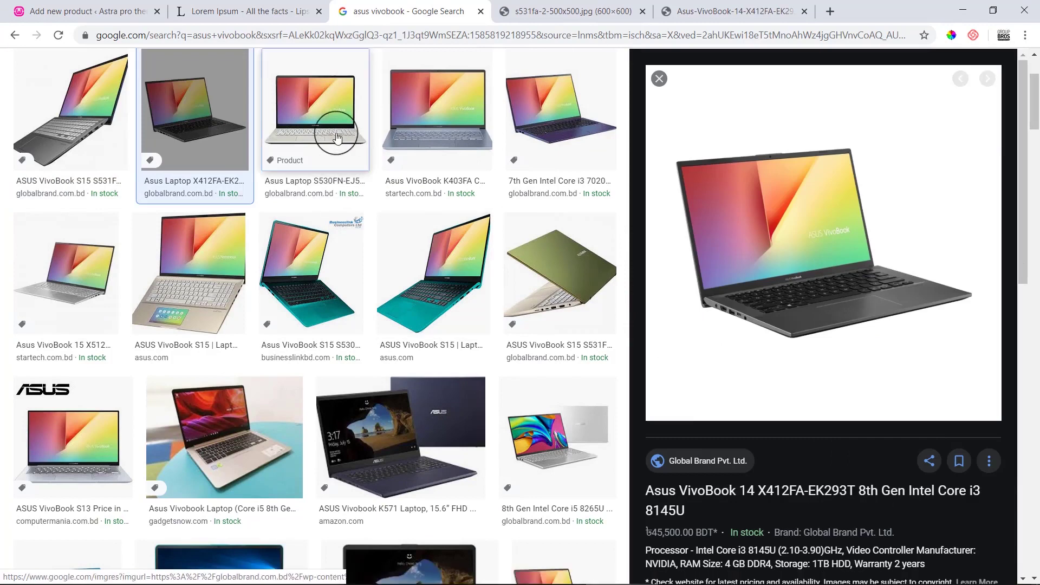
left_click(342, 171)
right_click(818, 234)
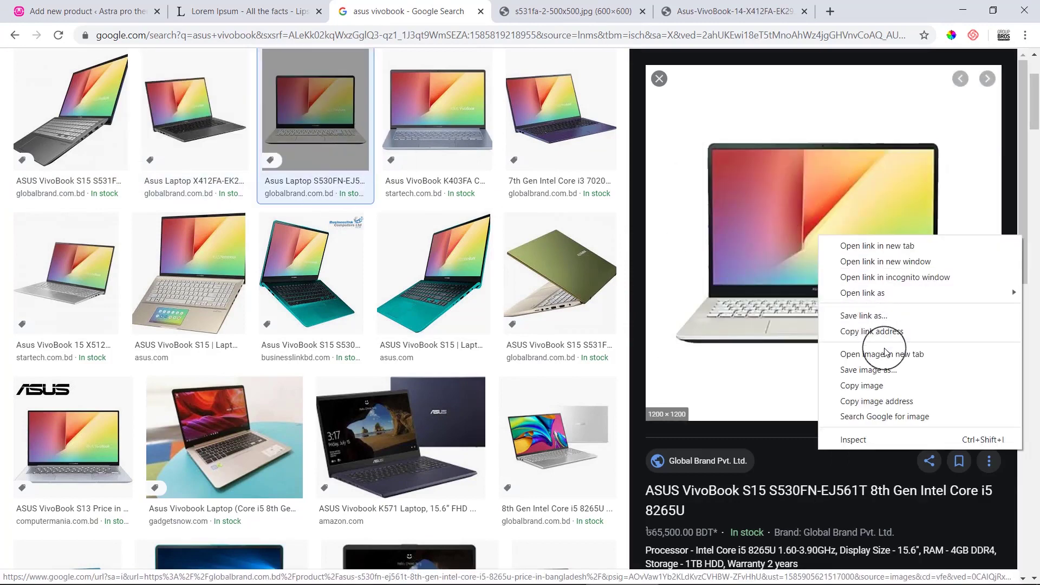
left_click(836, 354)
Save the three opened laptop images to the Downloads folder under their suggested file names
left_click(519, 11)
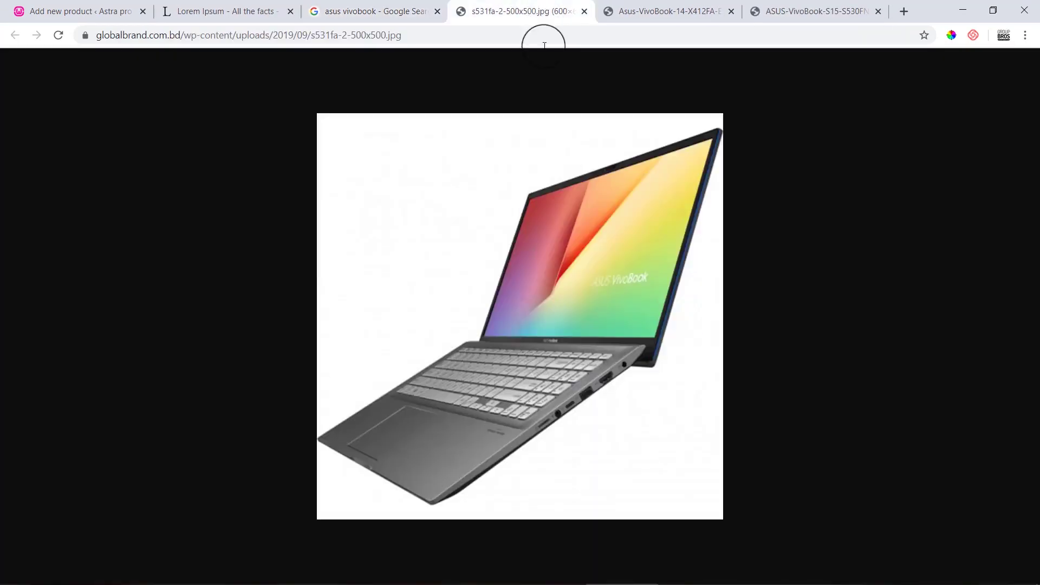
right_click(487, 234)
left_click(550, 261)
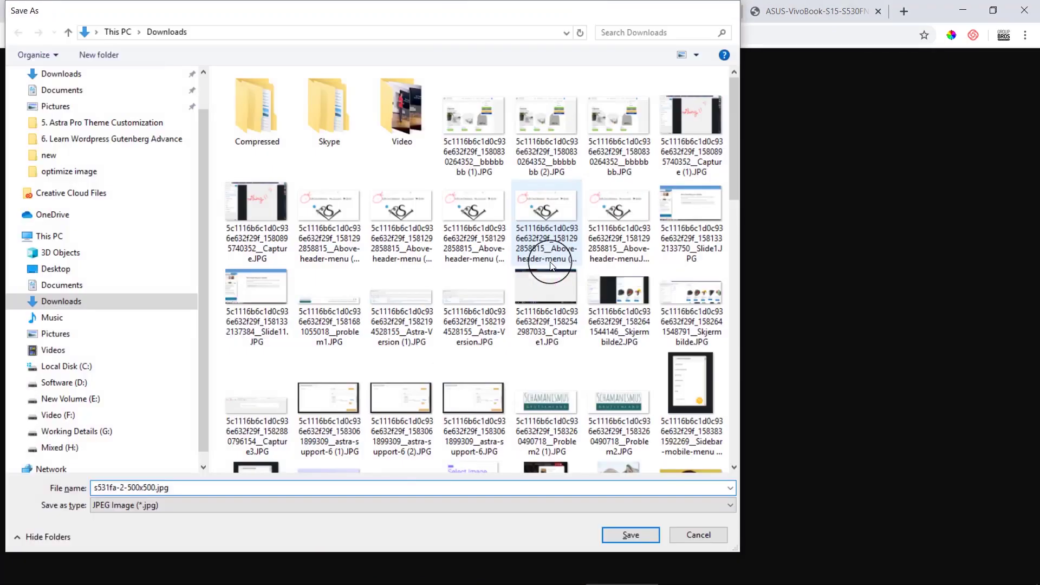
key("Return")
left_click(681, 16)
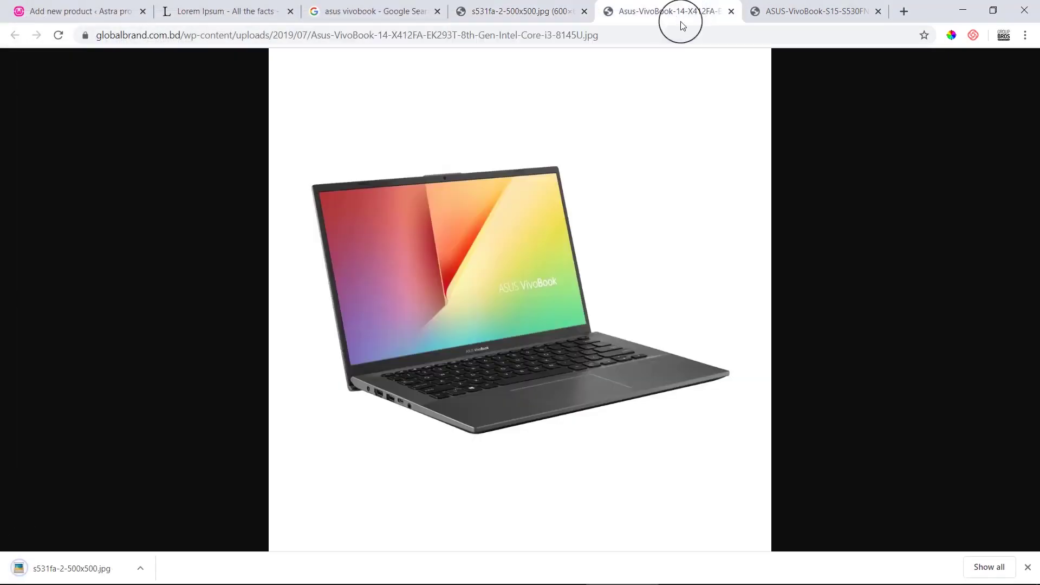
right_click(544, 279)
left_click(569, 302)
key("Return")
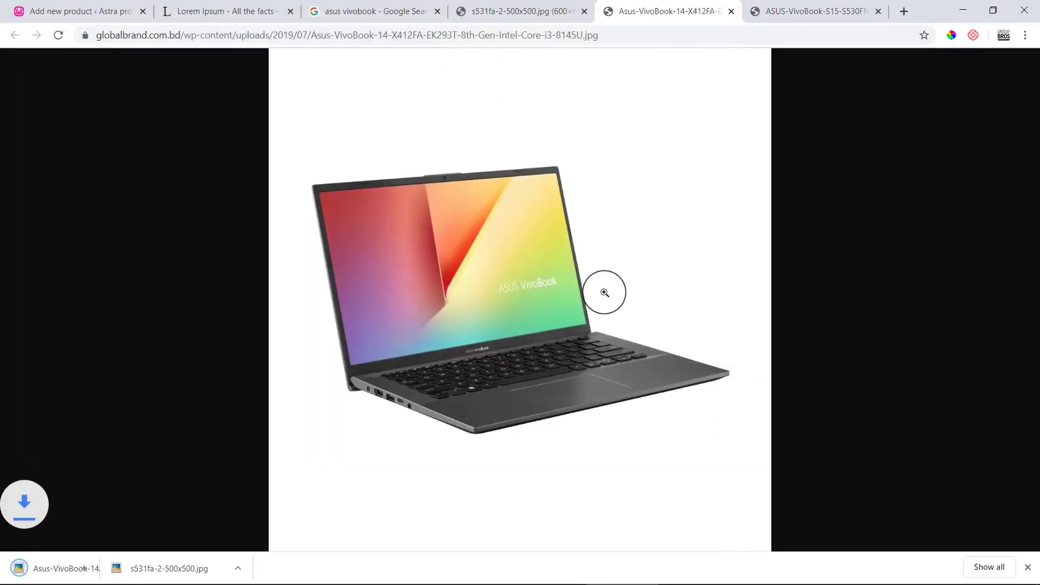
left_click(766, 13)
right_click(586, 220)
left_click(612, 246)
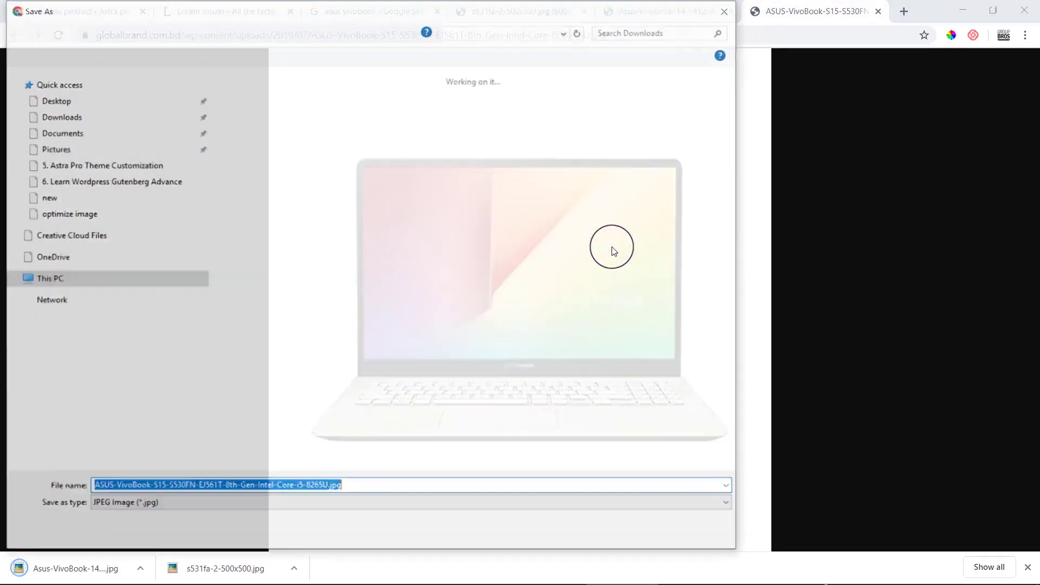
key("Return")
Return to the product editor and upload the three downloaded laptop images through the product image dialog
left_click(262, 11)
left_click(124, 11)
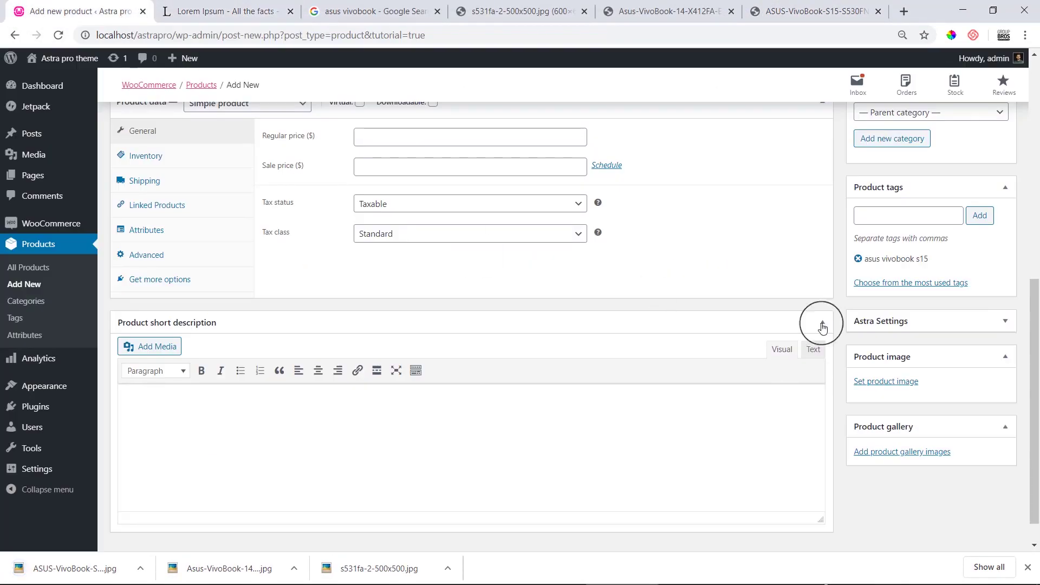
left_click(888, 383)
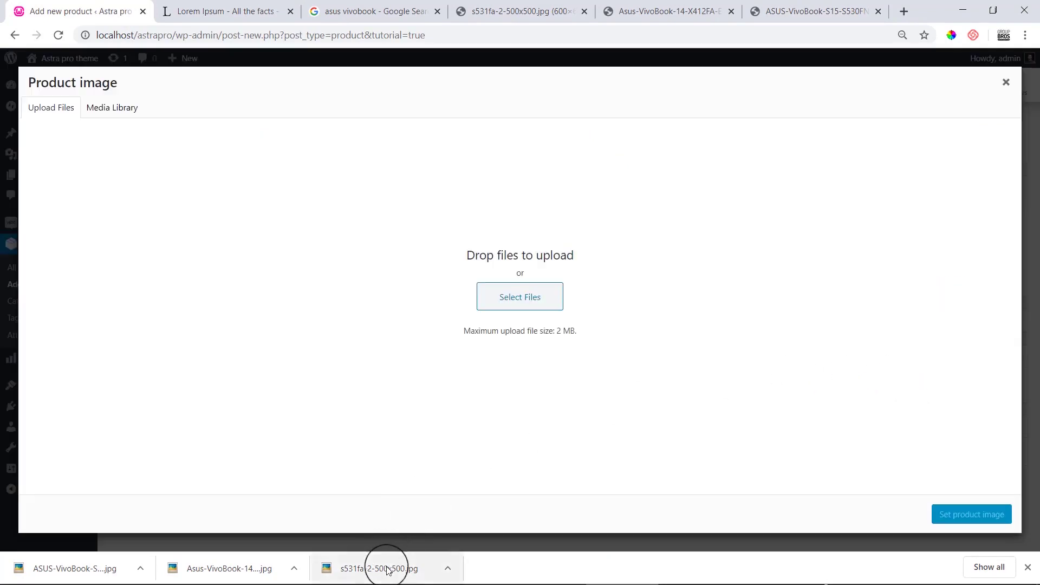
left_click_drag(383, 566, 448, 339)
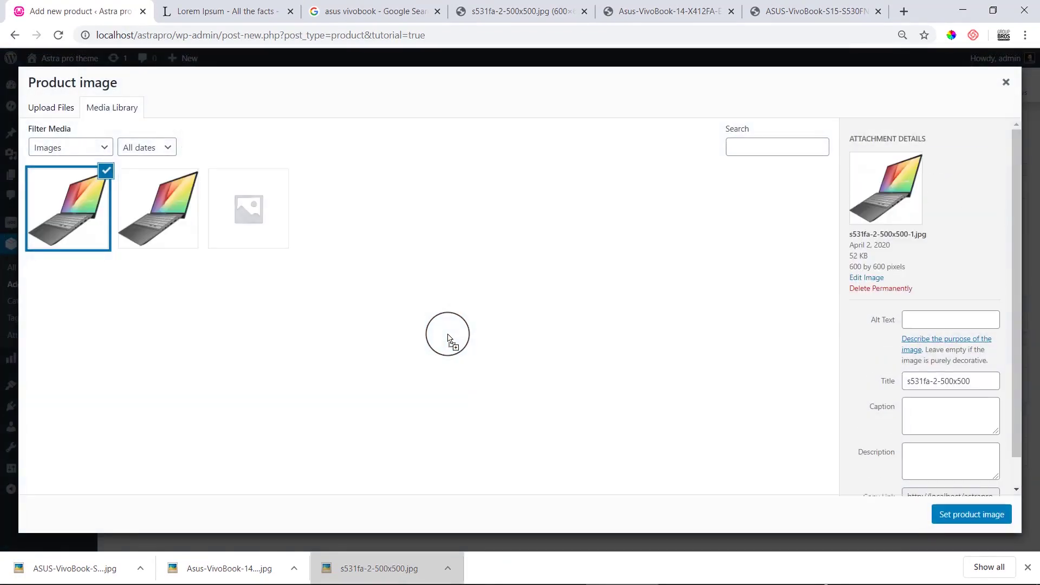
left_click_drag(244, 566, 280, 425)
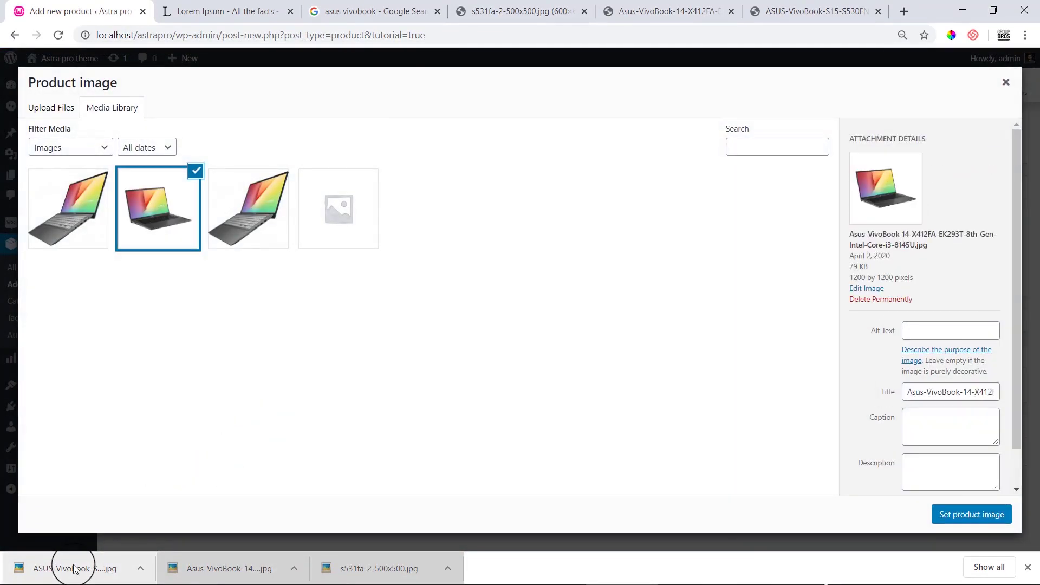
left_click_drag(76, 566, 238, 420)
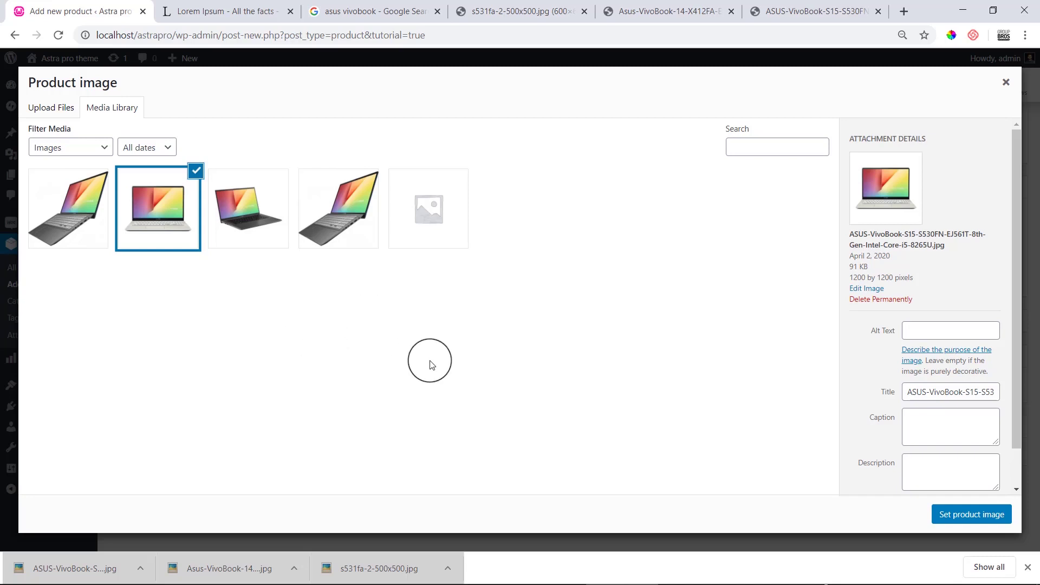
Set the uploaded s531fa-2-500x500-1.jpg as the product image
left_click(162, 238)
left_click(395, 215)
left_click(322, 221)
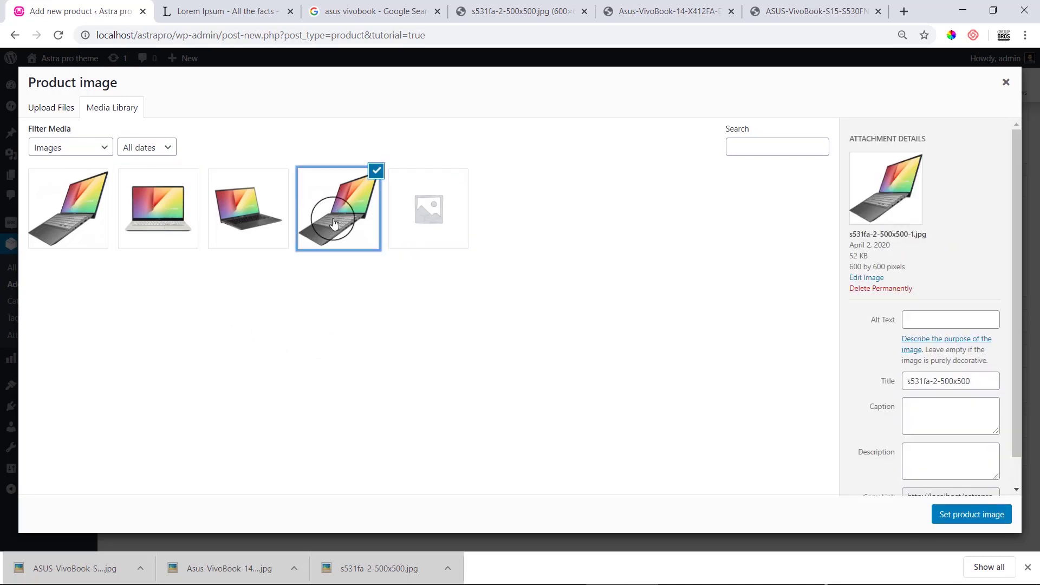
scroll(910, 412, "down", 1)
left_click(965, 519)
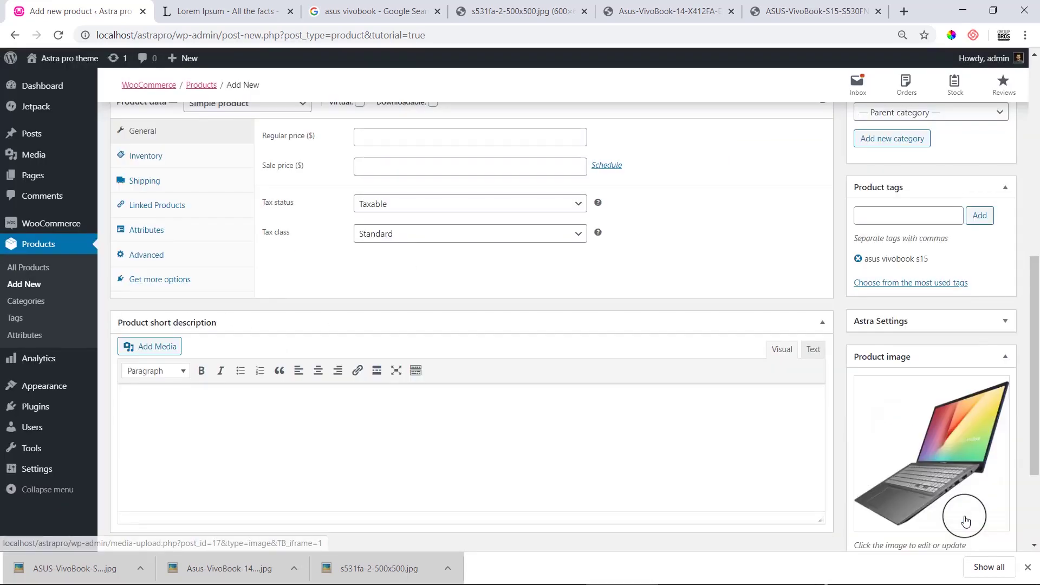
Add the S530FN-EJ561T and X412FA-EK293T VivoBook images to the product gallery
scroll(961, 511, "down", 3)
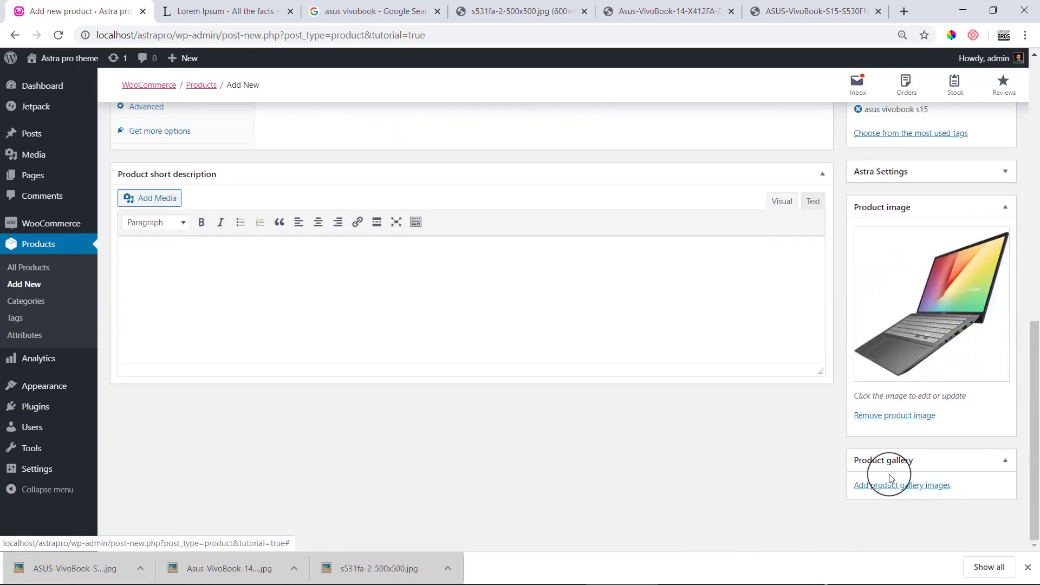
left_click(901, 486)
left_click(78, 227)
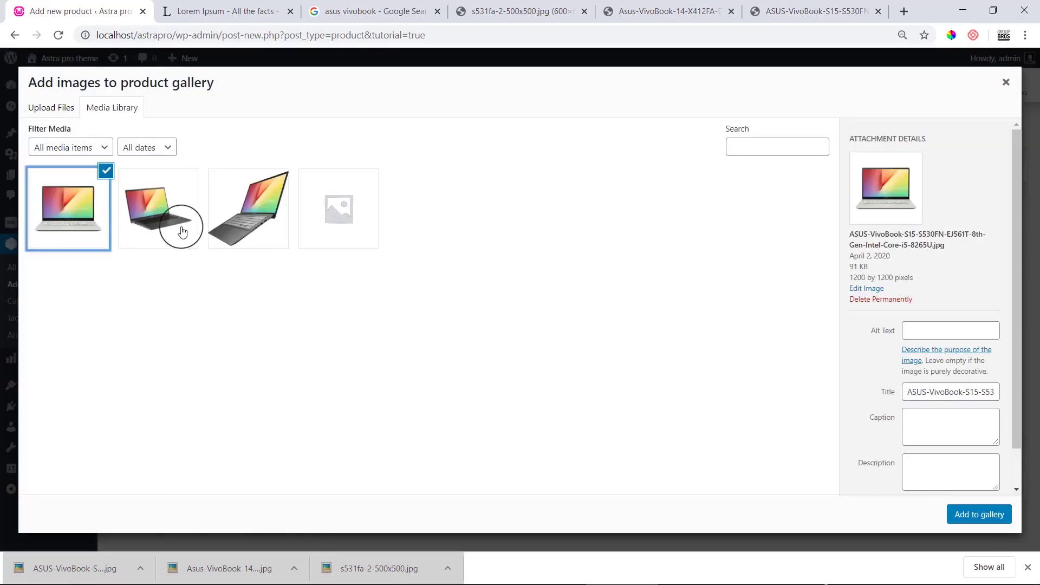
left_click(181, 224)
left_click(979, 514)
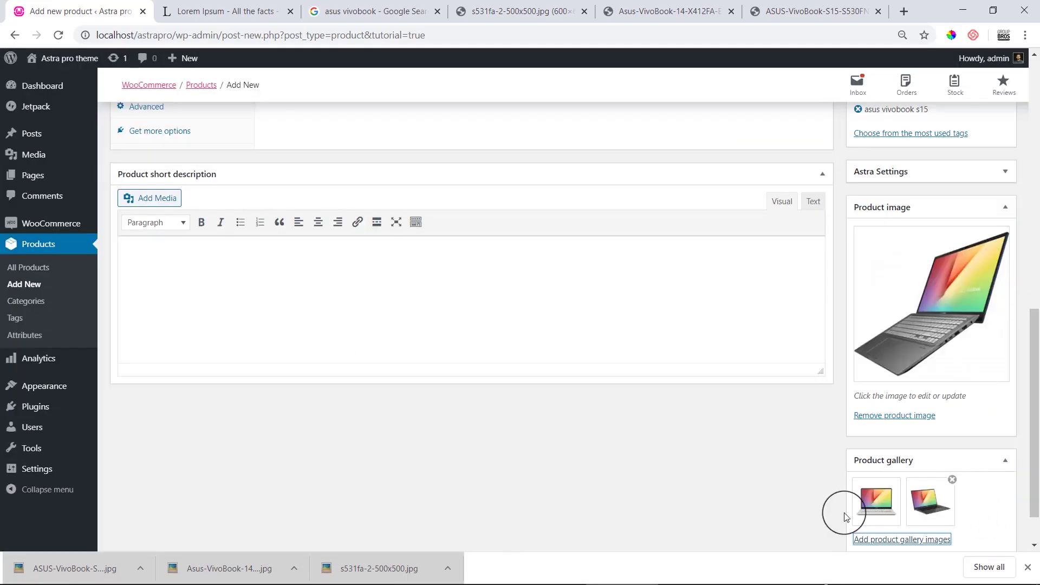
scroll(814, 459, "up", 4)
scroll(683, 393, "up", 10)
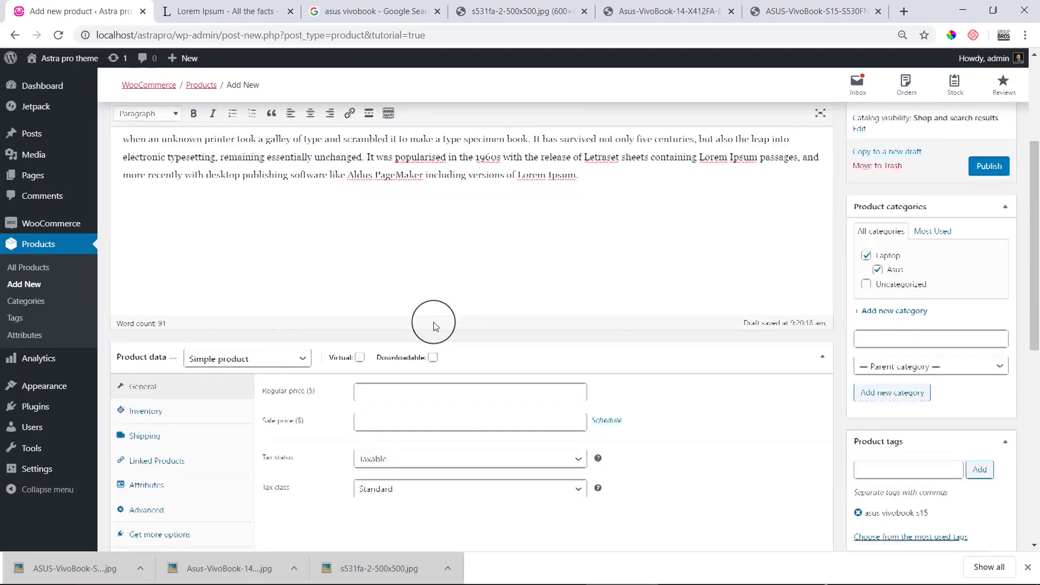
scroll(854, 337, "down", 13)
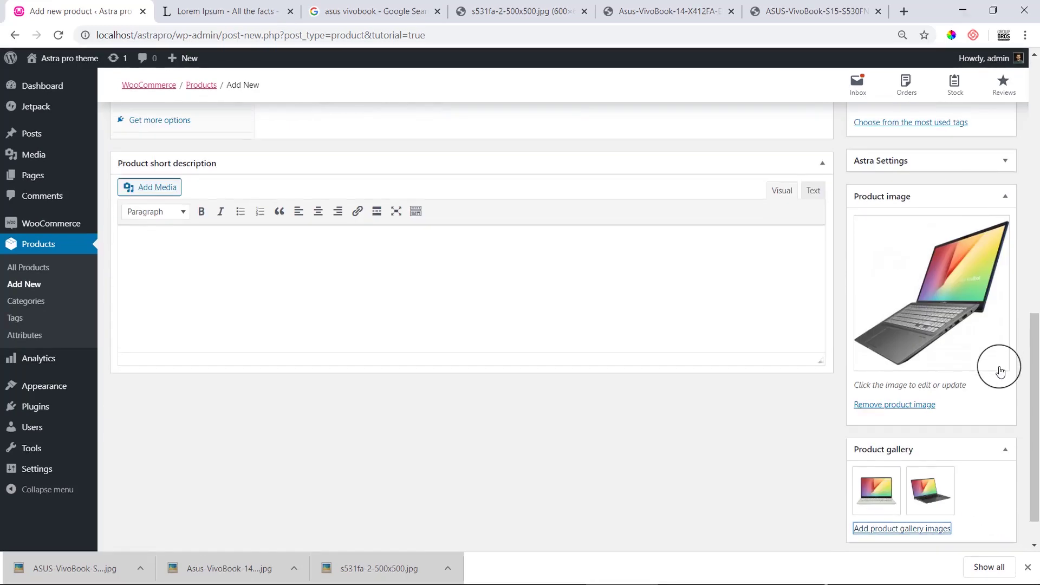
Publish the Asus Vivobook S15 product
scroll(1002, 412, "down", 1)
left_click_drag(1033, 441, 1031, 162)
left_click(986, 260)
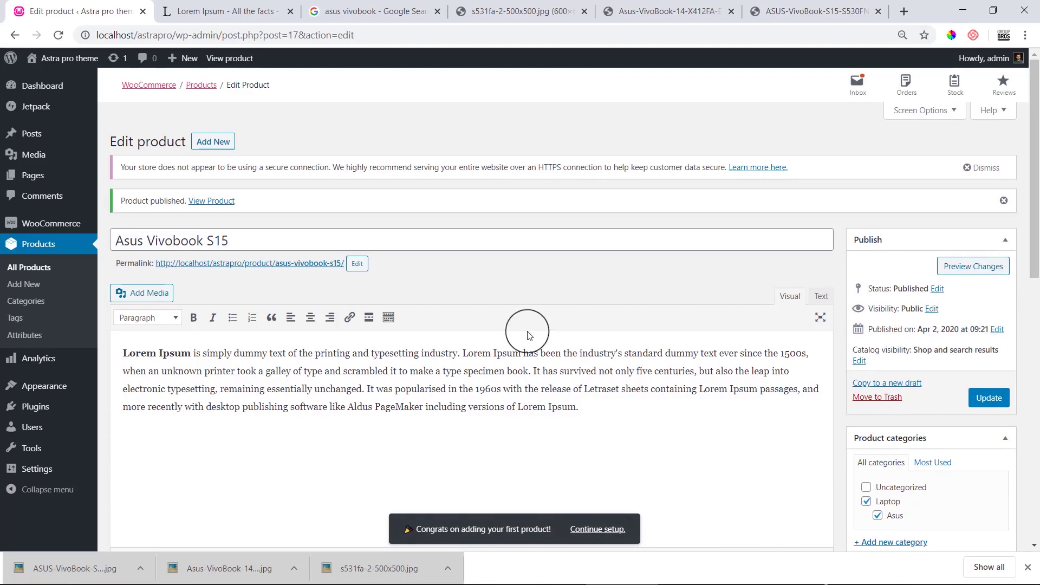
Open the published product page in a new browser tab and examine its title, gallery images and description
right_click(212, 201)
left_click(233, 211)
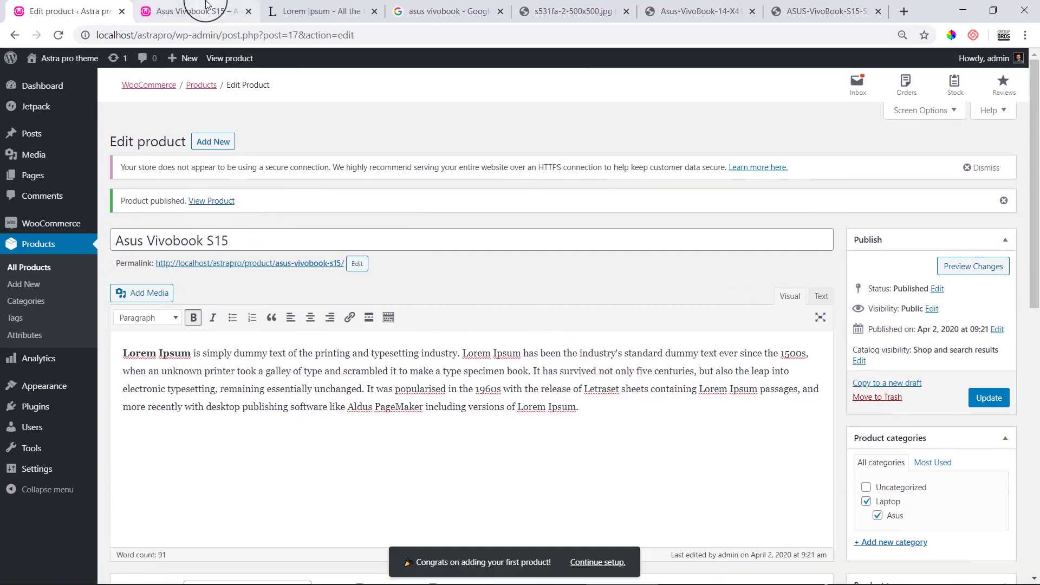
left_click(209, 10)
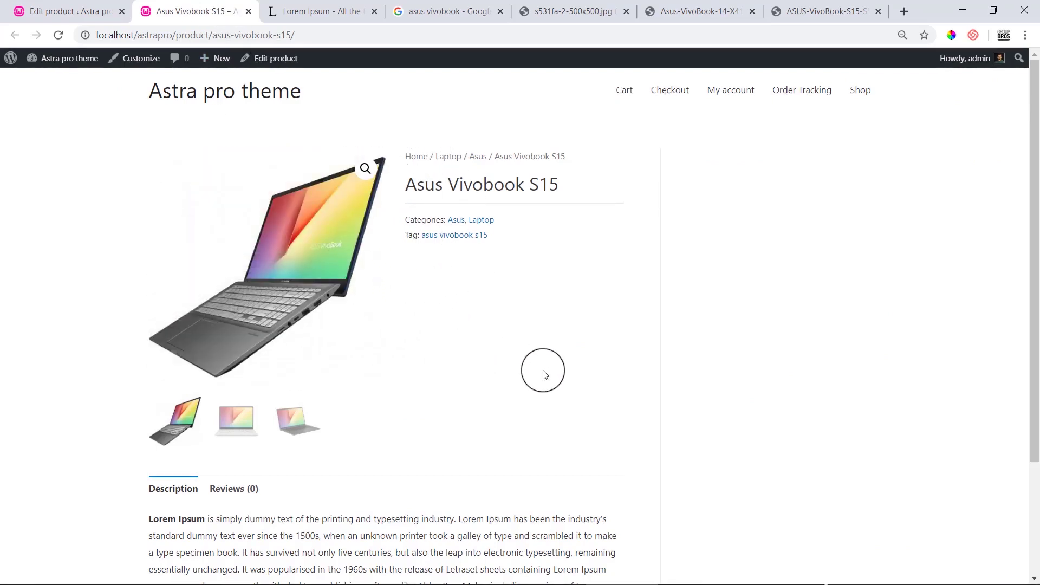
left_click_drag(417, 185, 509, 204)
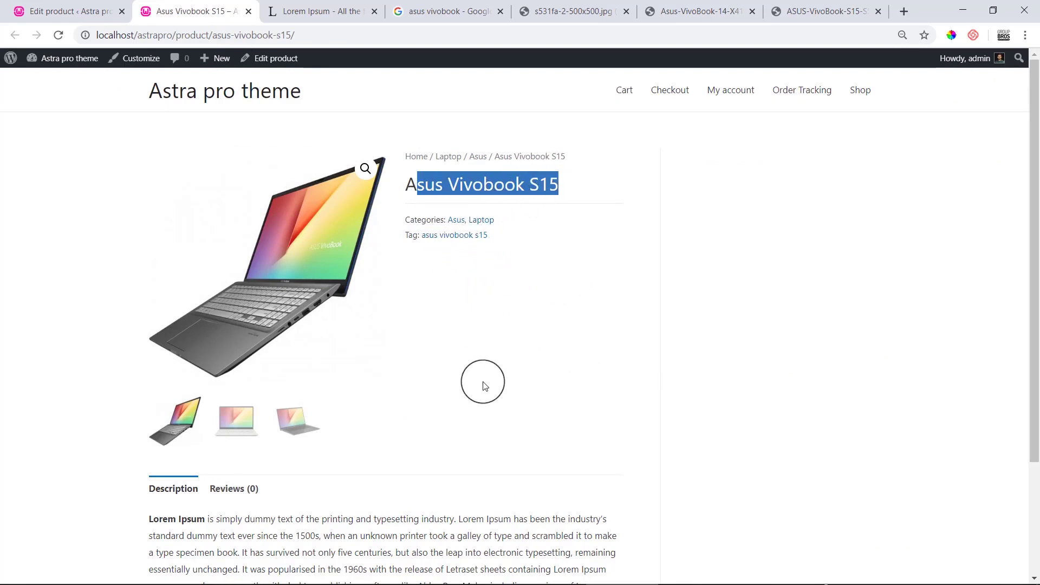
left_click(297, 420)
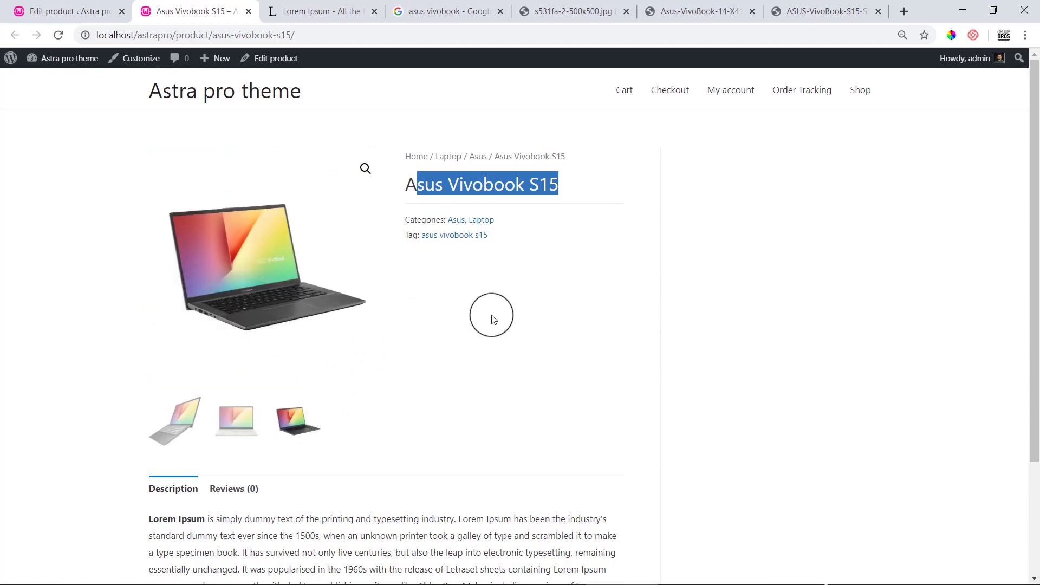
left_click(492, 318)
scroll(539, 393, "down", 3)
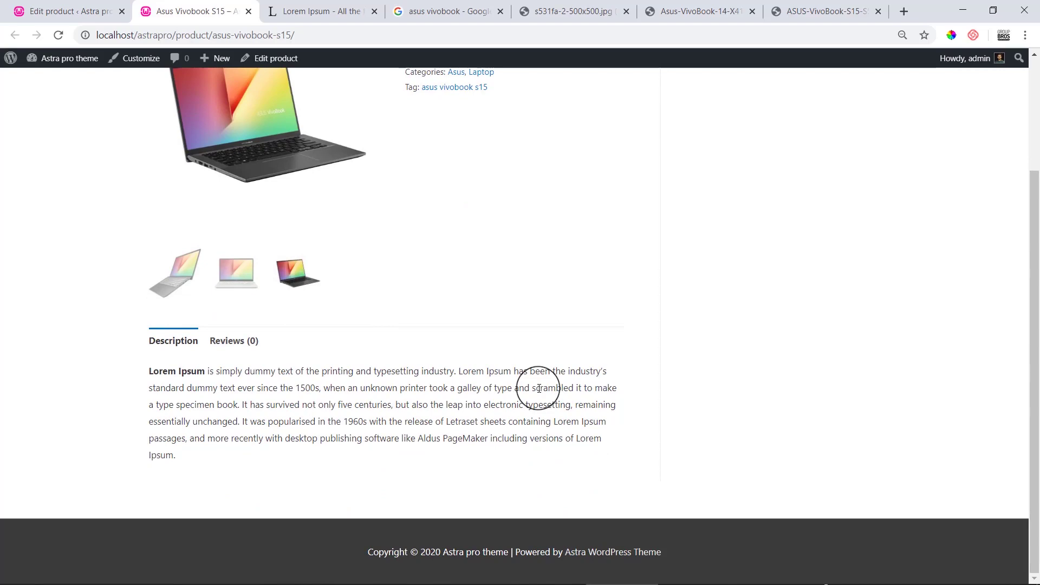
Return to the product editor and review the product types available in the product data section
left_click(38, 11)
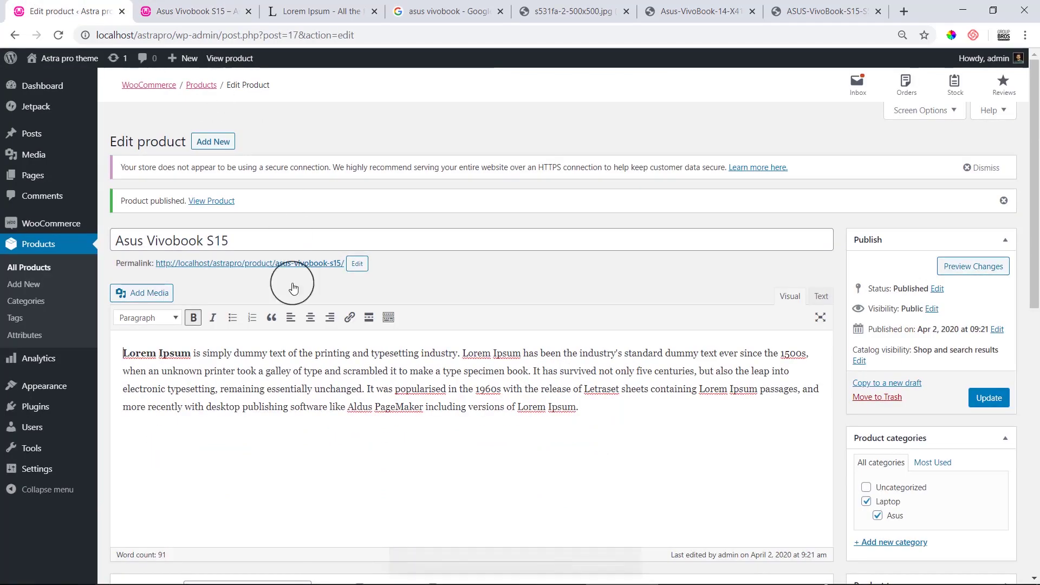
left_click(520, 367)
scroll(521, 367, "down", 1)
scroll(521, 367, "down", 3)
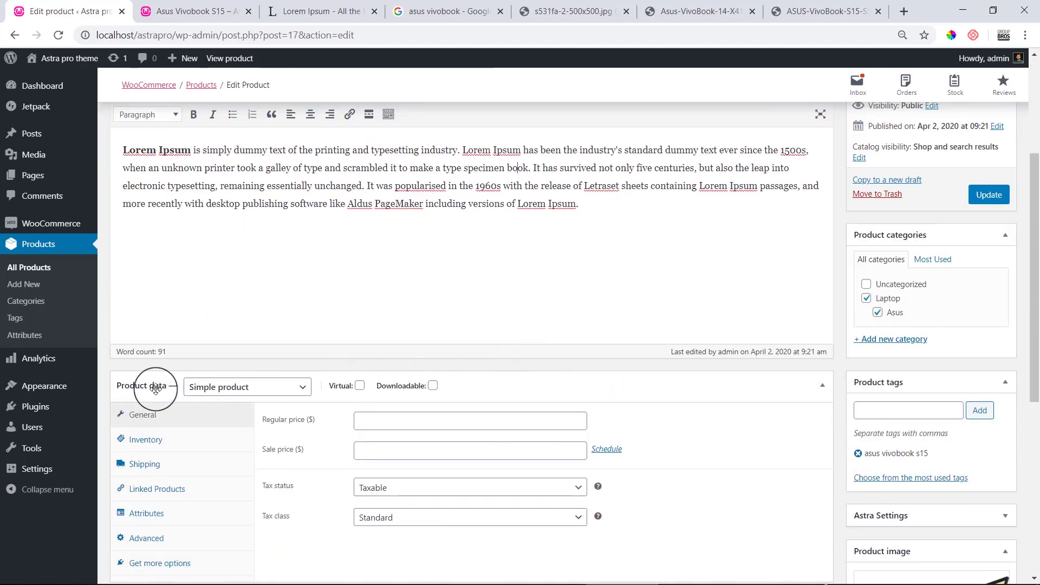
left_click(233, 388)
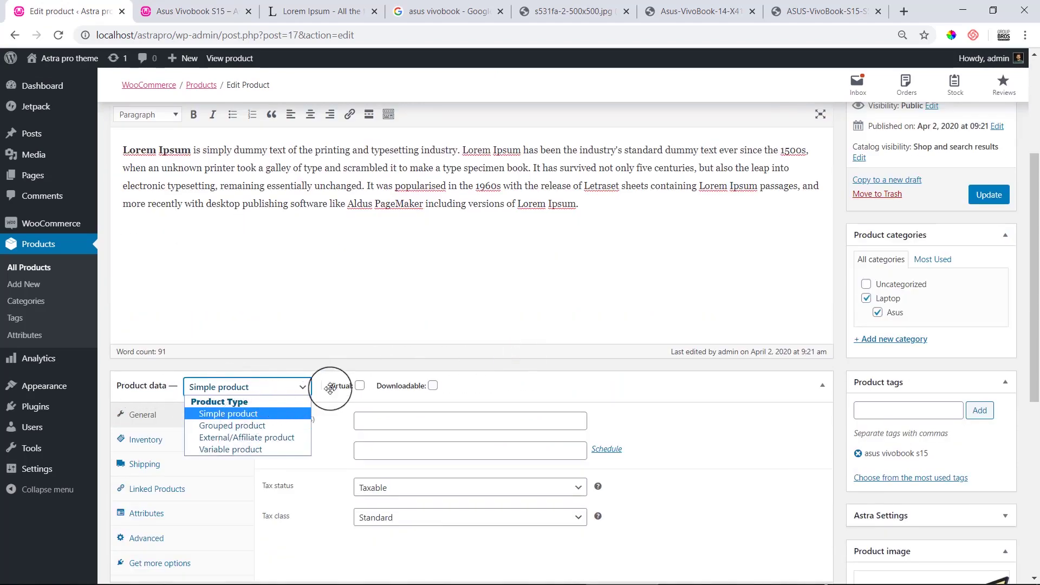
left_click(487, 365)
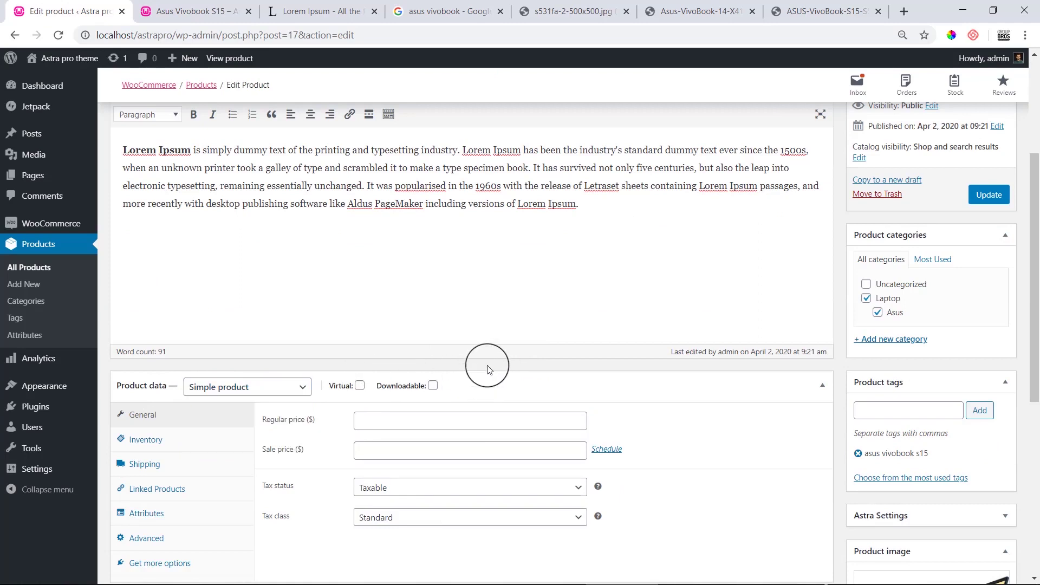
Keep the Simple product type and set the regular price to 40000 and the sale price to 35000
left_click(253, 391)
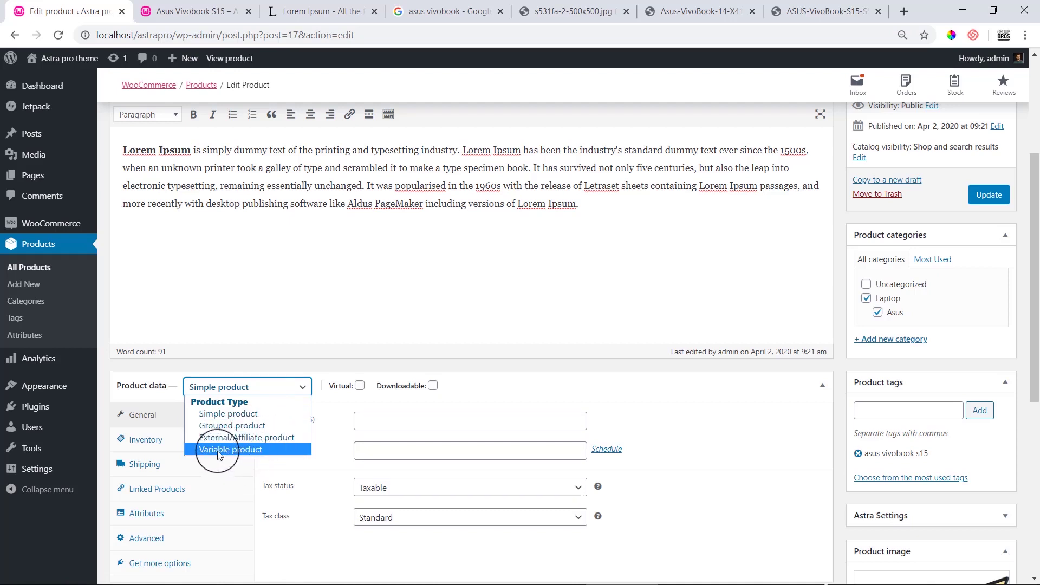
left_click(191, 392)
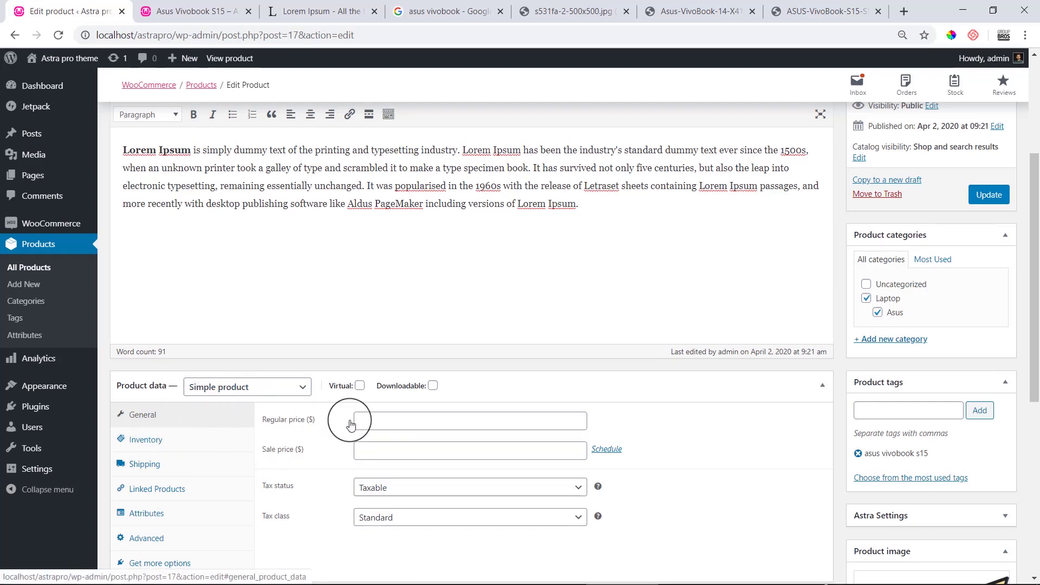
left_click(429, 416)
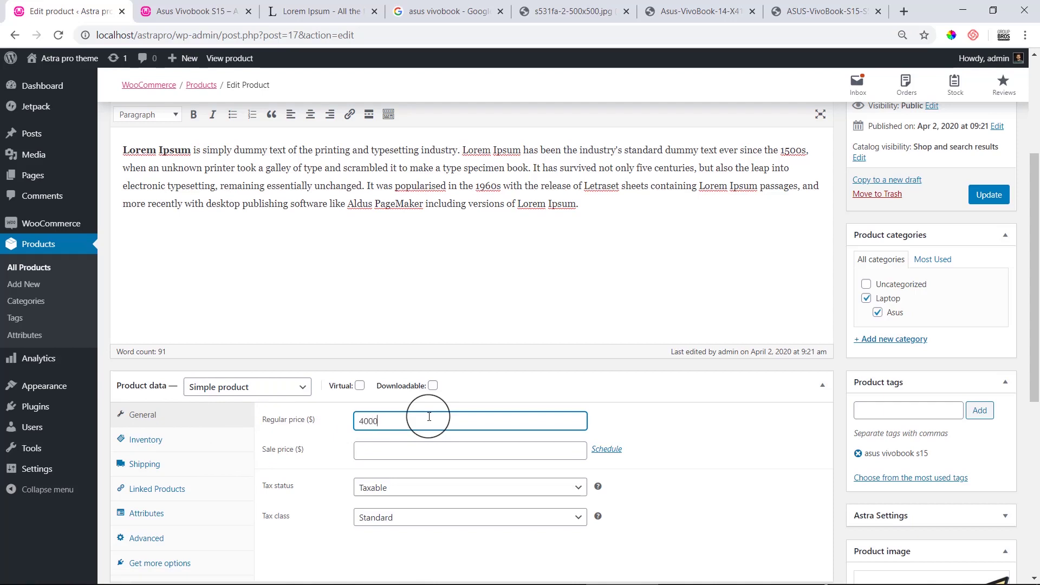
left_click(402, 460)
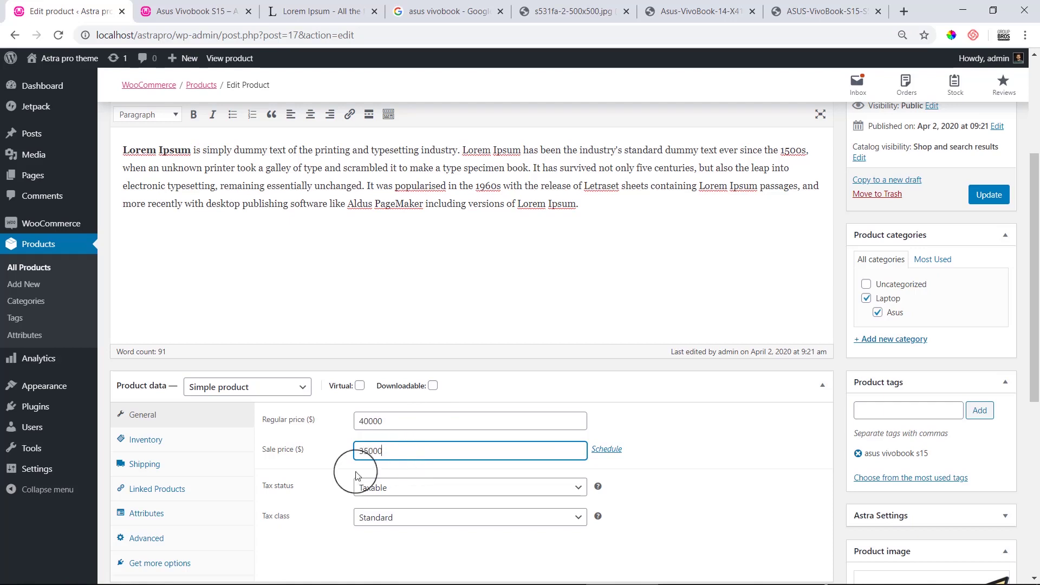
Review the tax status and tax class options, keeping Taxable and Standard
left_click(418, 489)
left_click(417, 491)
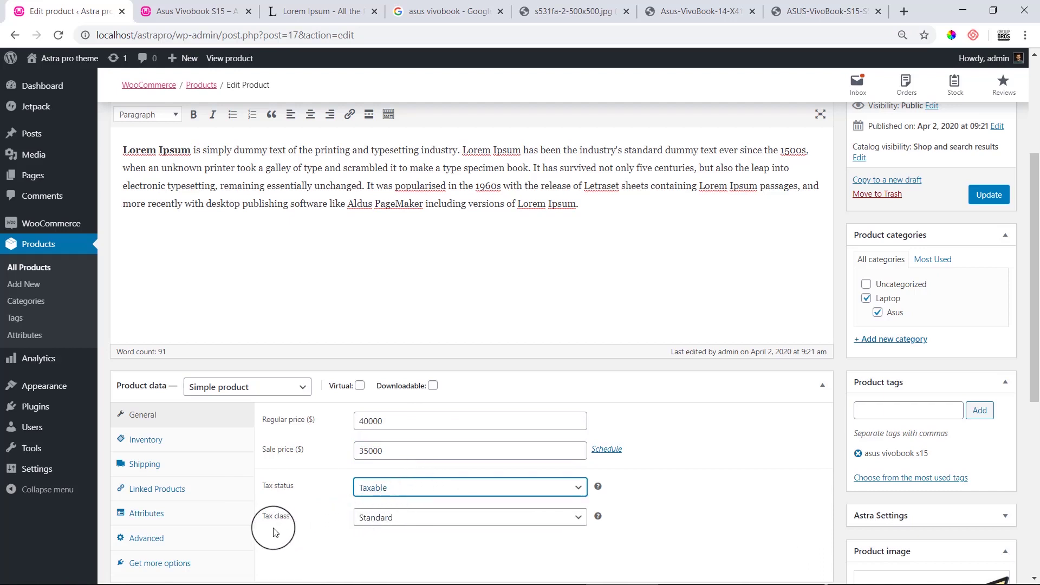
left_click(406, 521)
left_click(407, 522)
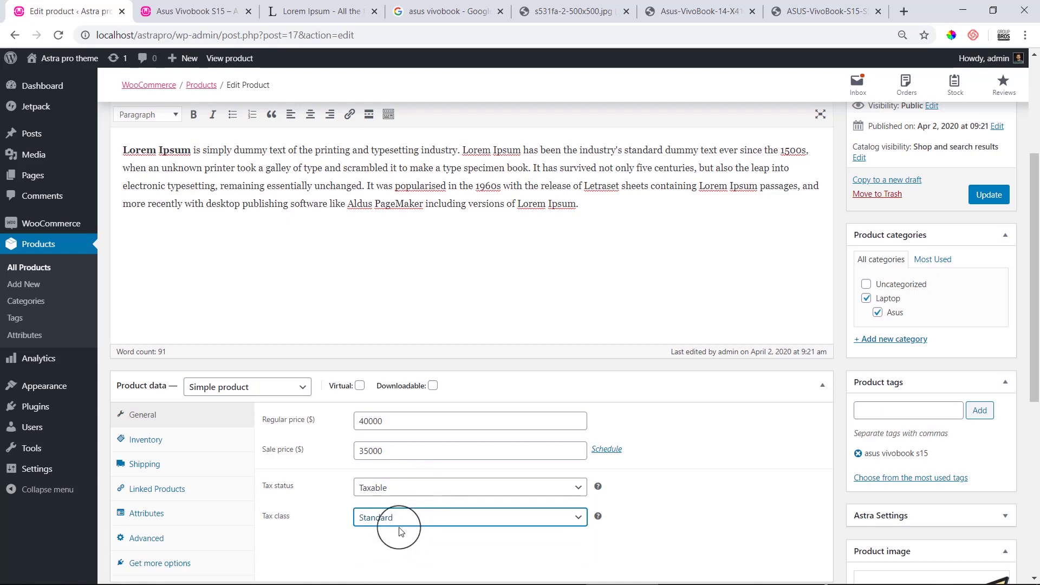
left_click(412, 521)
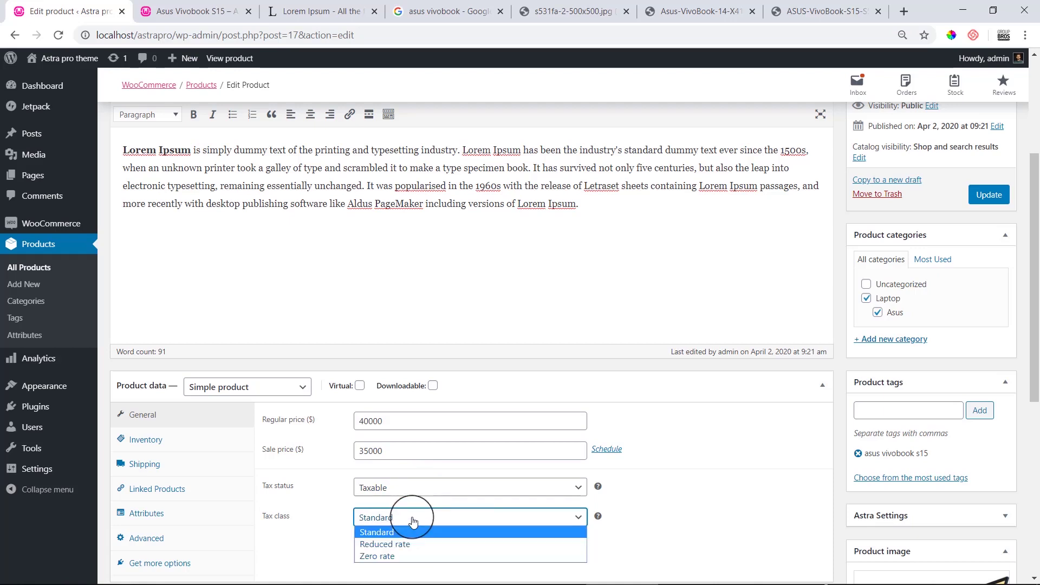
left_click(658, 515)
left_click(366, 518)
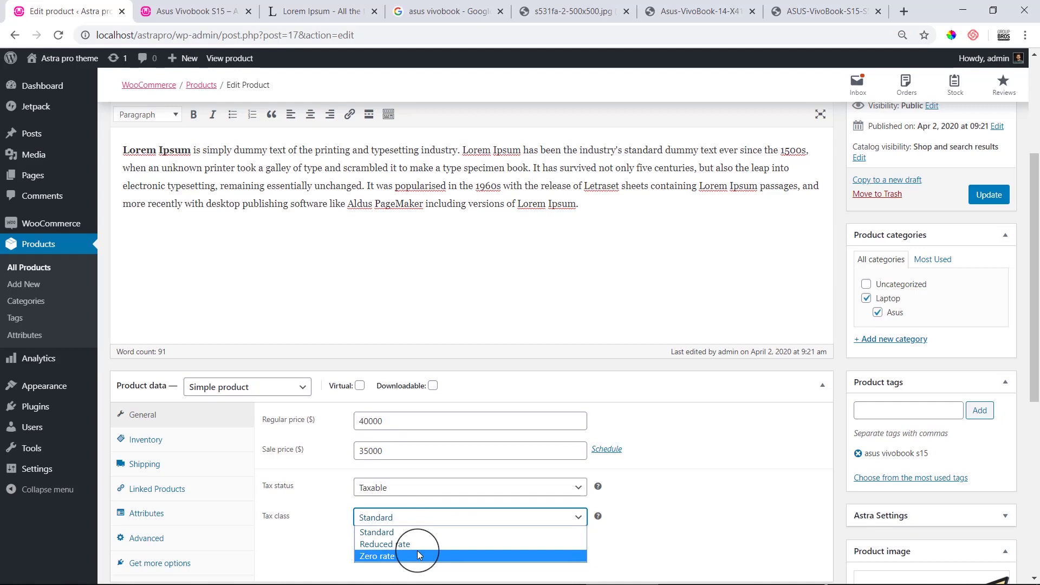
left_click(755, 485)
Copy the opening of the "Why do we use it?" passage, up to "The point of using Lorem Ipsum is", from lipsum.com
scroll(680, 501, "down", 7)
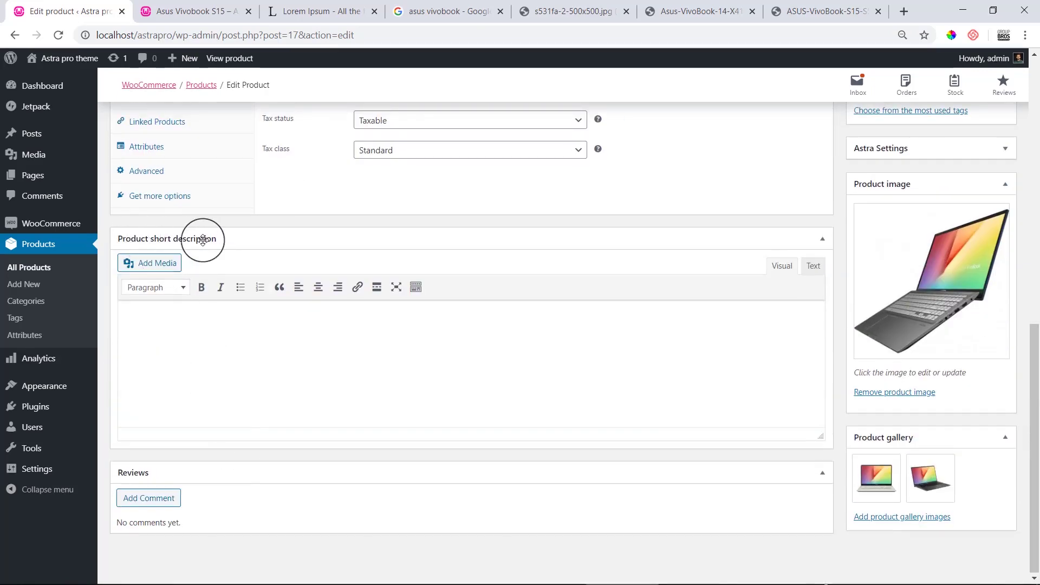
left_click(152, 12)
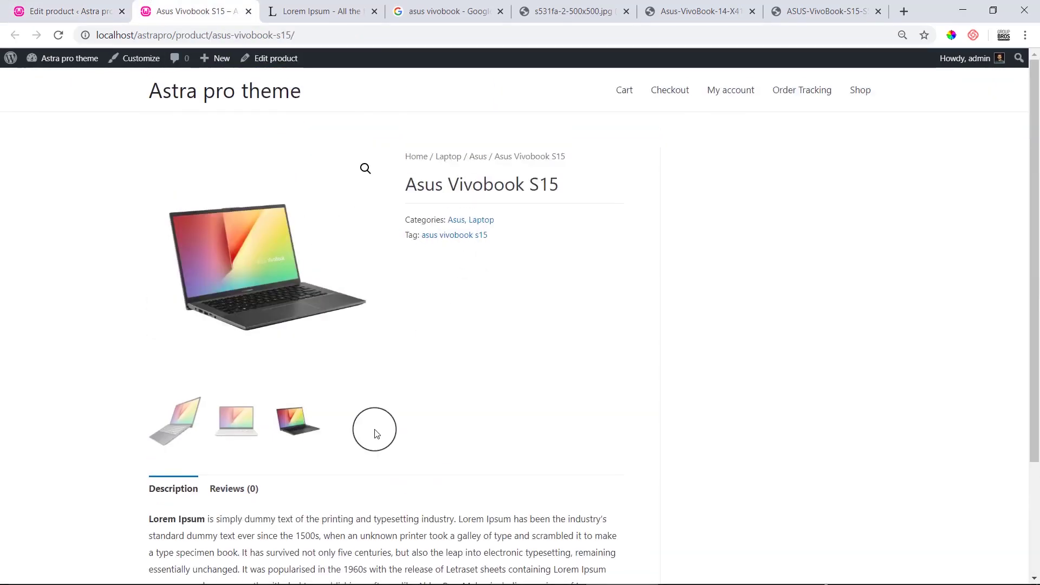
scroll(366, 431, "down", 3)
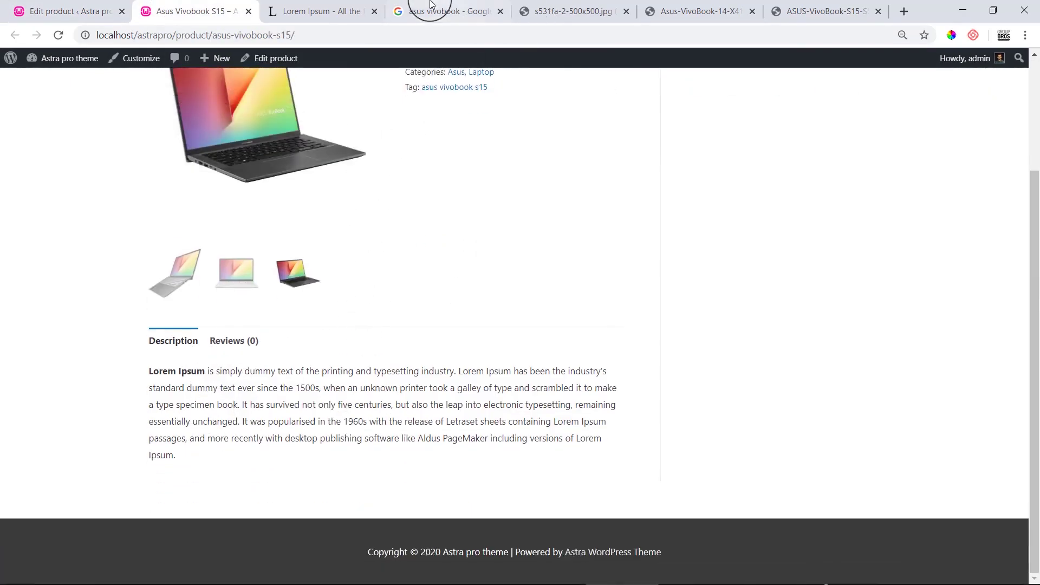
left_click(413, 12)
left_click(279, 12)
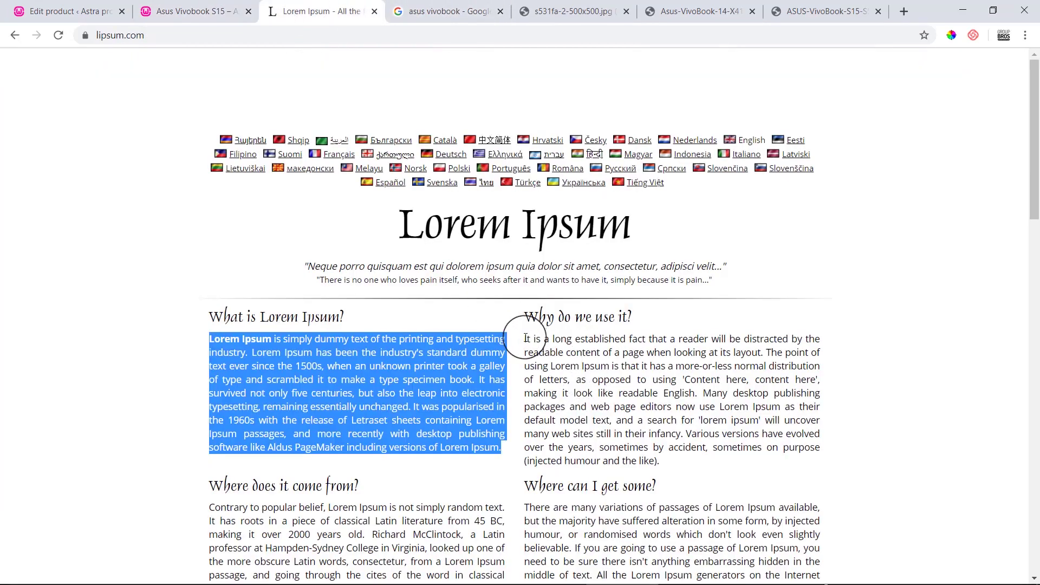
left_click_drag(524, 338, 618, 365)
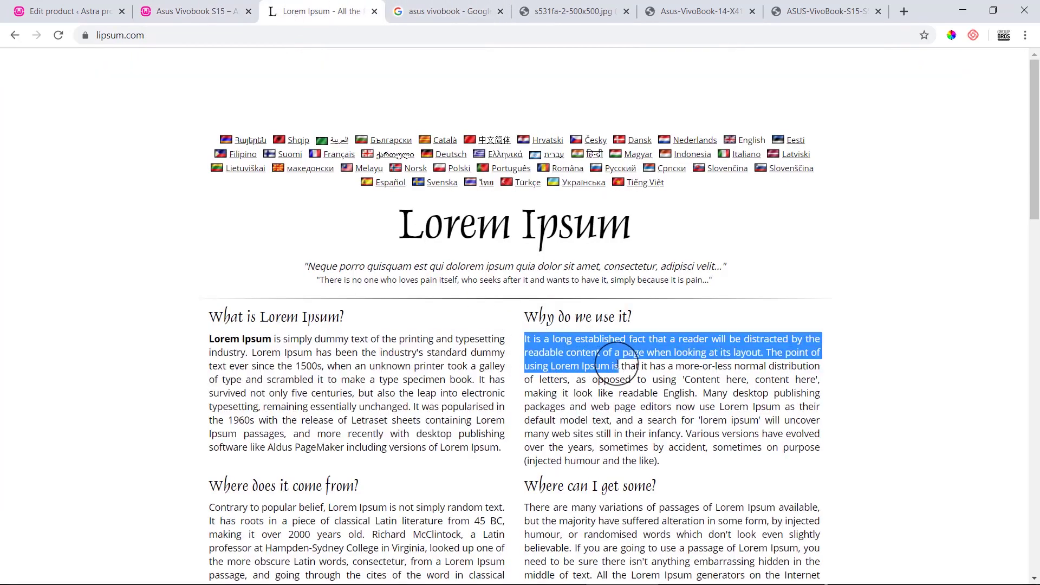
right_click(604, 366)
left_click(623, 376)
Paste the copied text into the product short description in the product editor and update the product
left_click(210, 4)
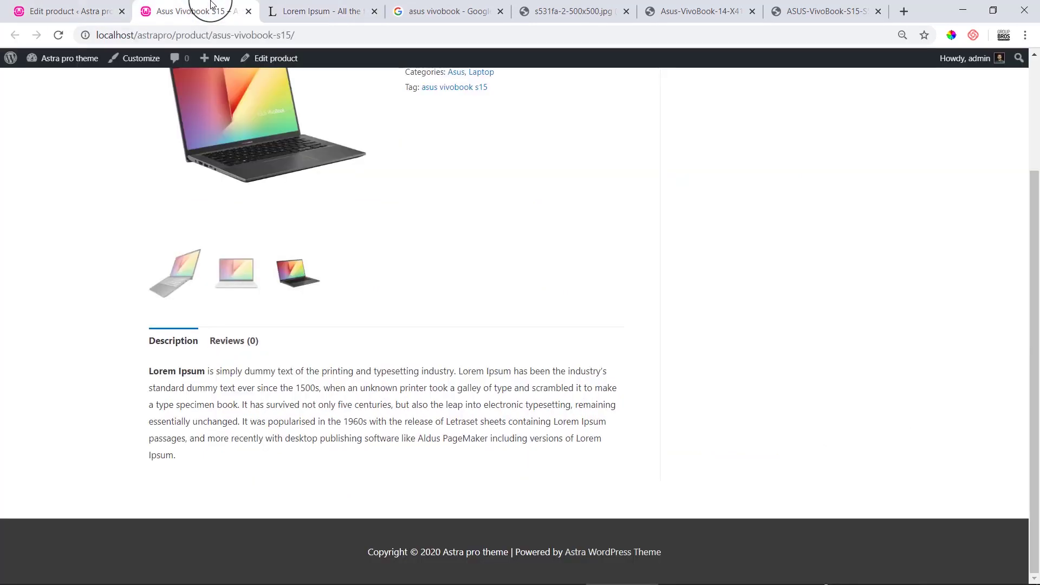
left_click(38, 11)
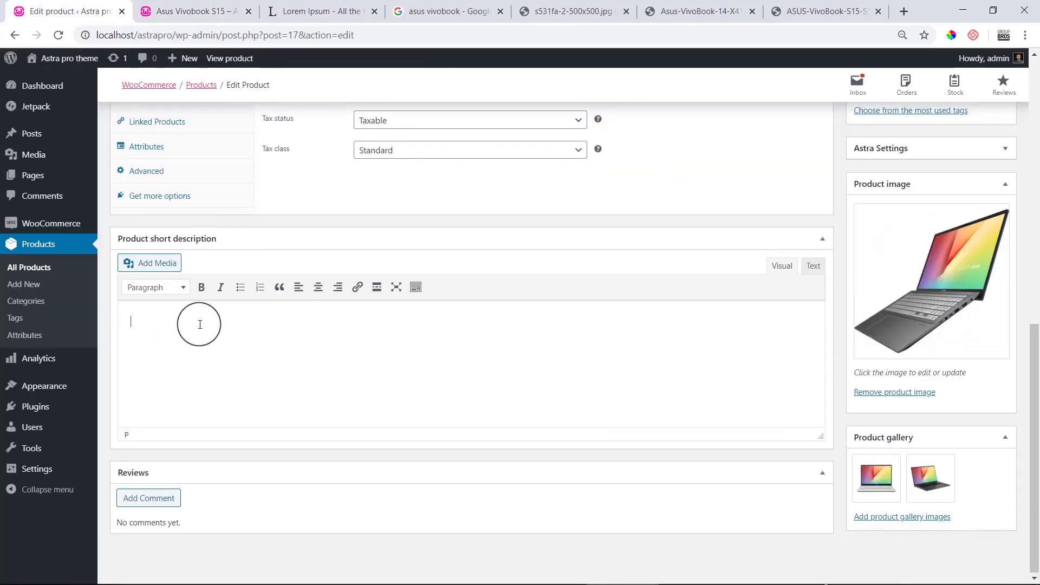
left_click(200, 325)
key("ctrl+v")
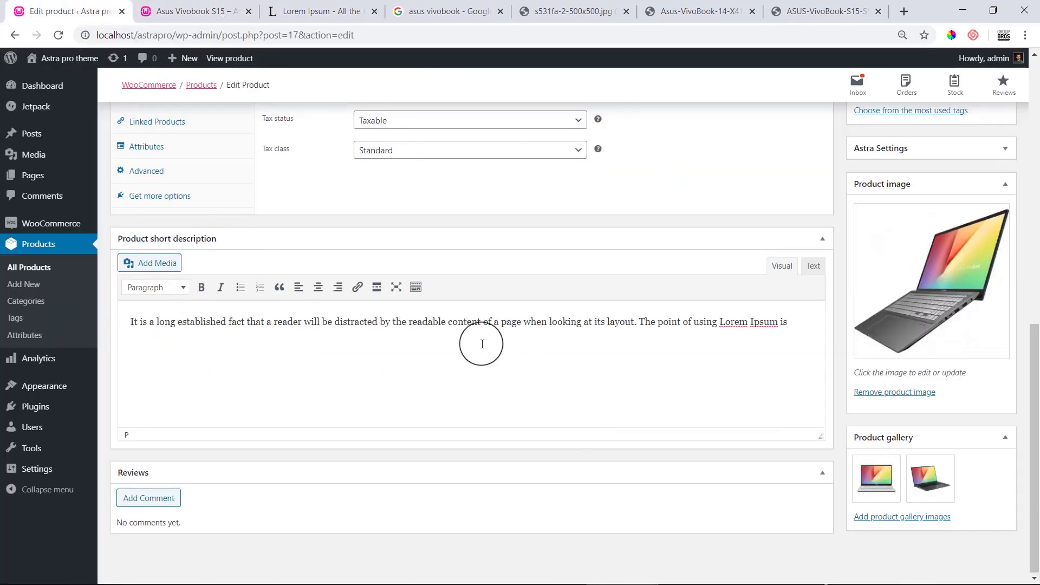
scroll(708, 314, "up", 10)
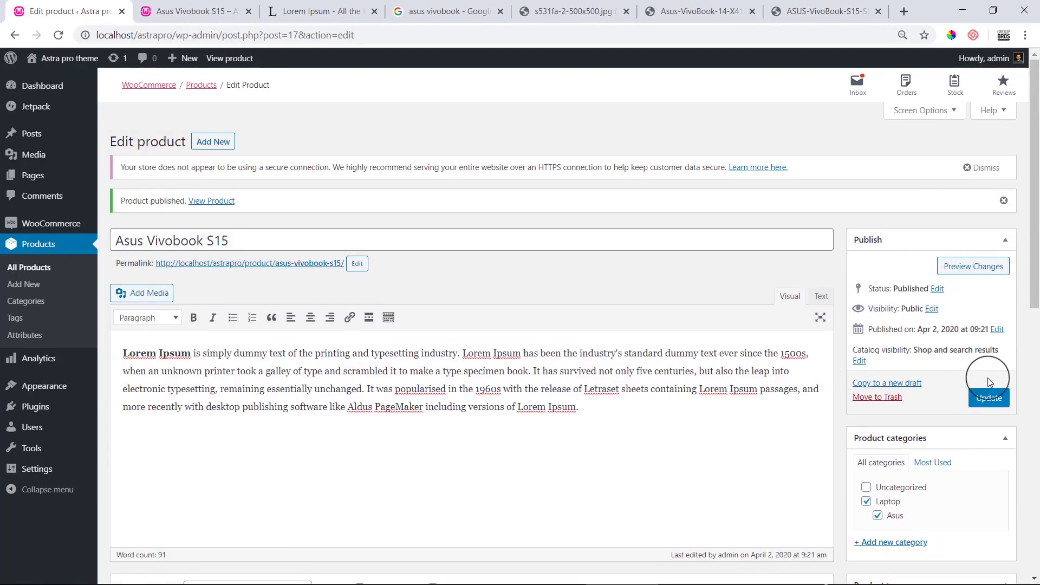
left_click(991, 397)
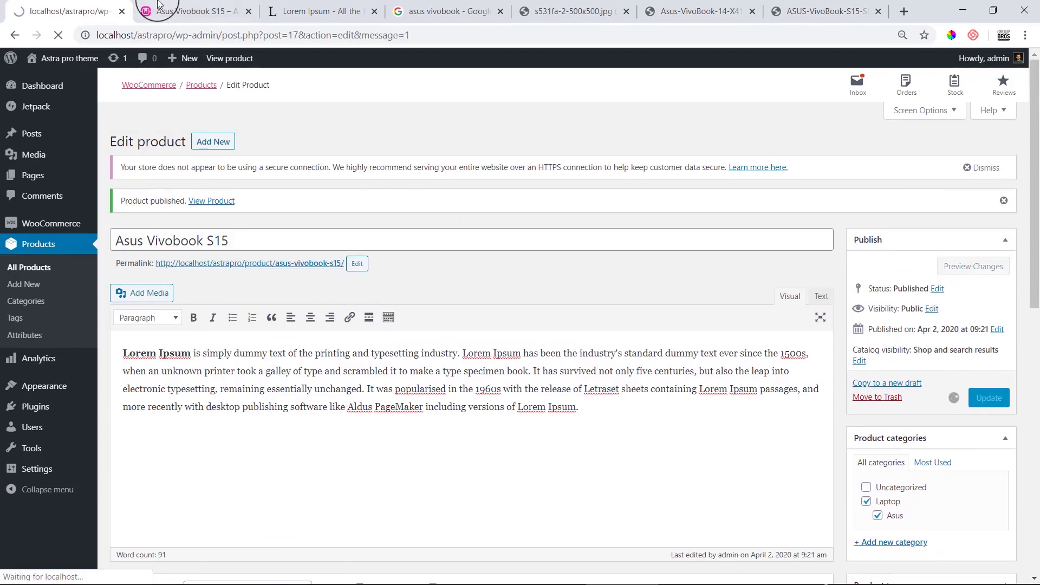
Reload the live product page and check its prices, short description and add-to-cart option
left_click(199, 4)
right_click(480, 241)
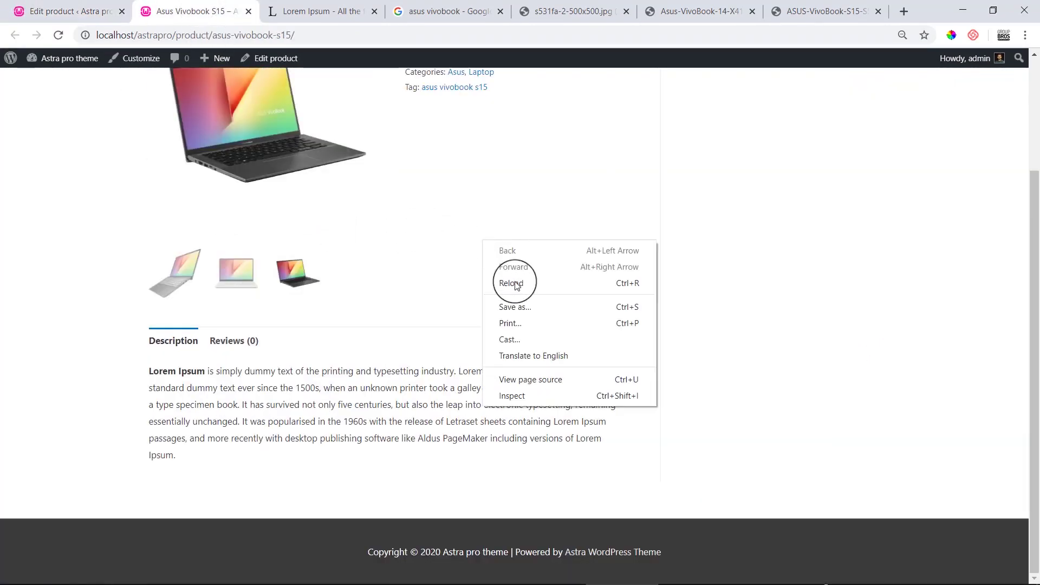
left_click(515, 282)
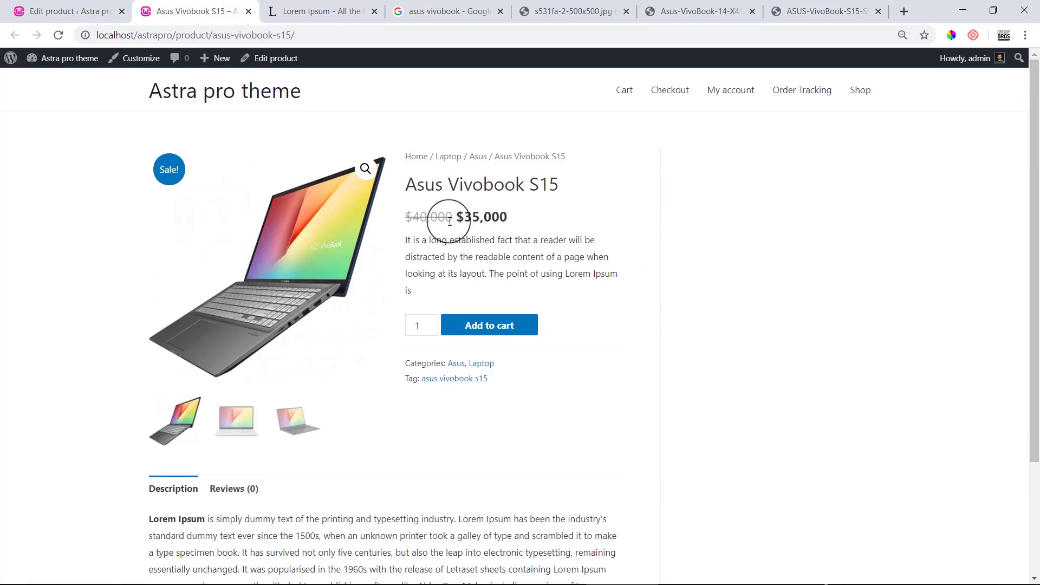
left_click_drag(413, 240, 432, 324)
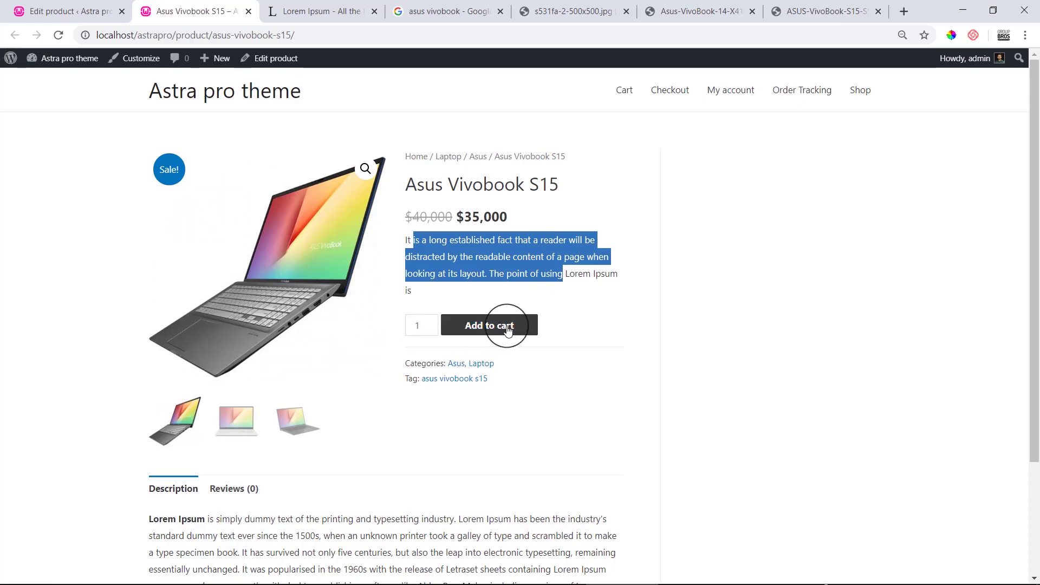
left_click(596, 429)
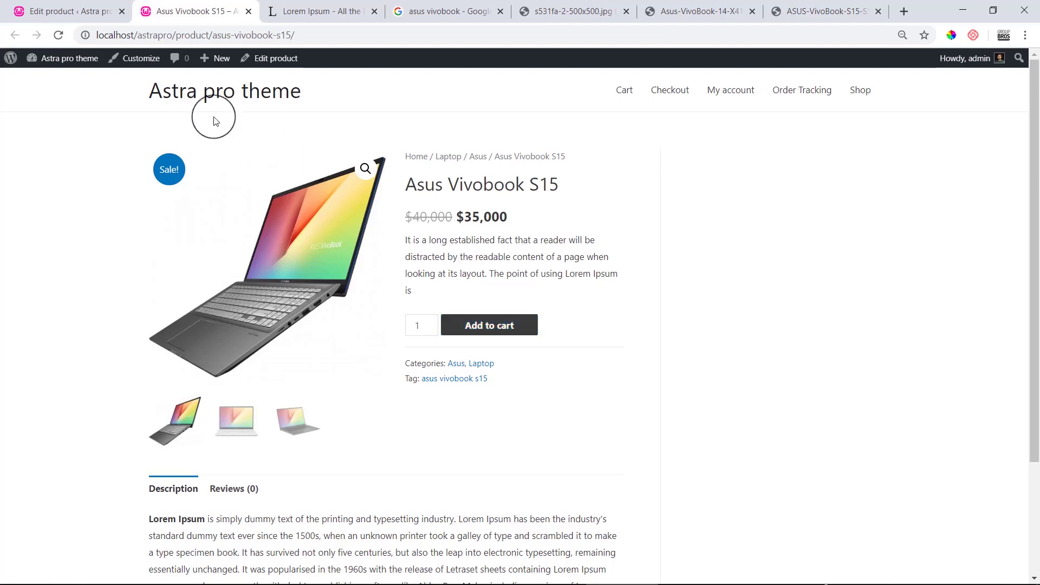
Enable stock management in the product's inventory data, set the stock quantity to 20 and update the product
left_click(87, 11)
mouse_move(164, 73)
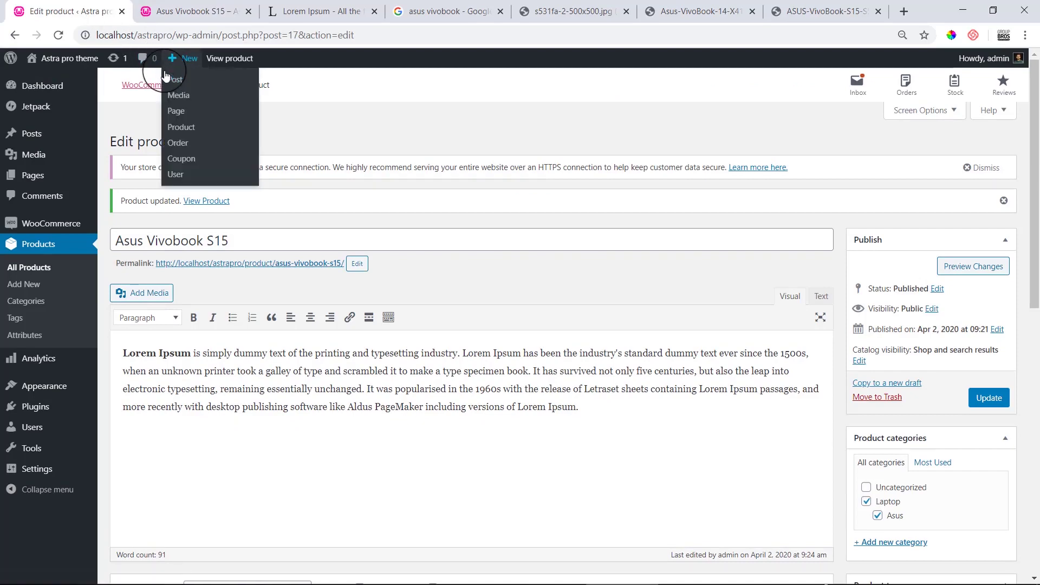
scroll(407, 399, "down", 7)
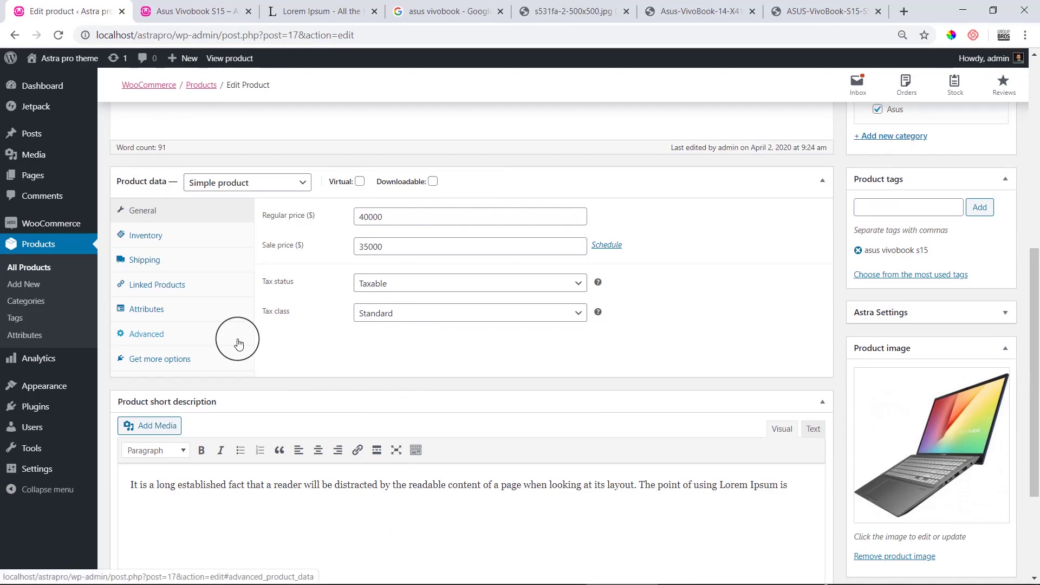
scroll(238, 344, "down", 3)
scroll(255, 383, "up", 4)
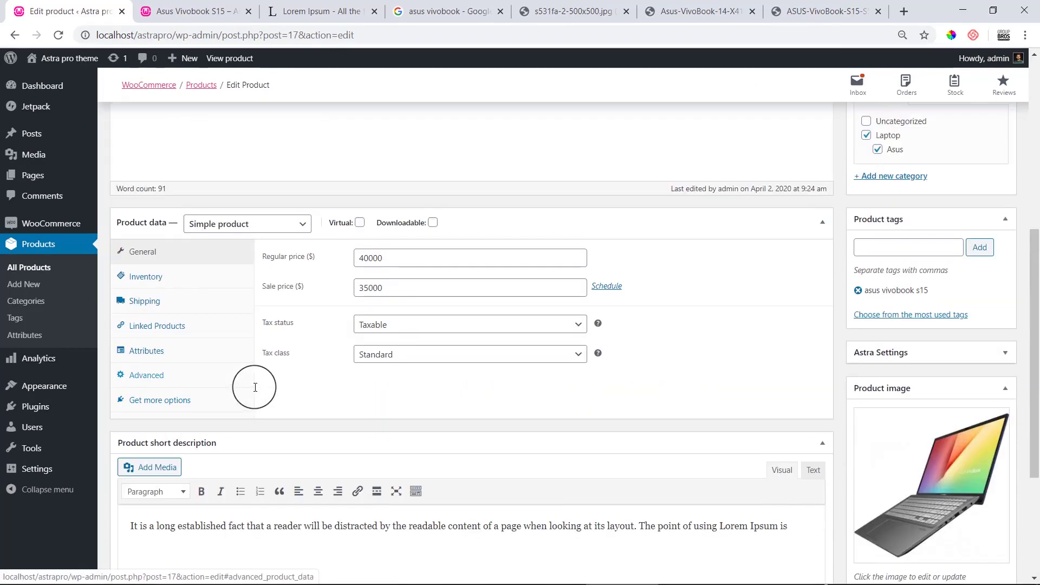
left_click(159, 285)
left_click(414, 256)
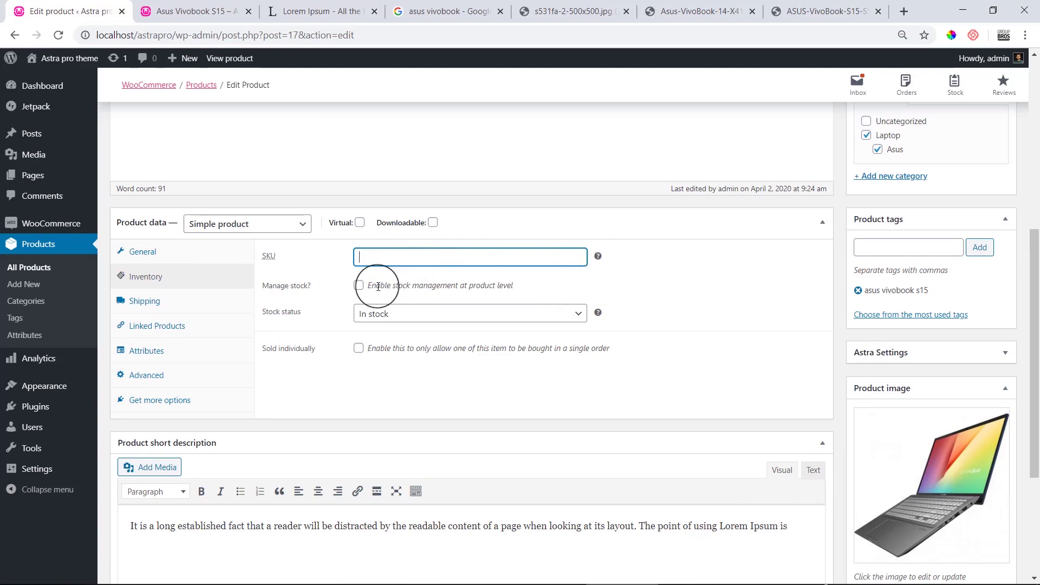
left_click(358, 285)
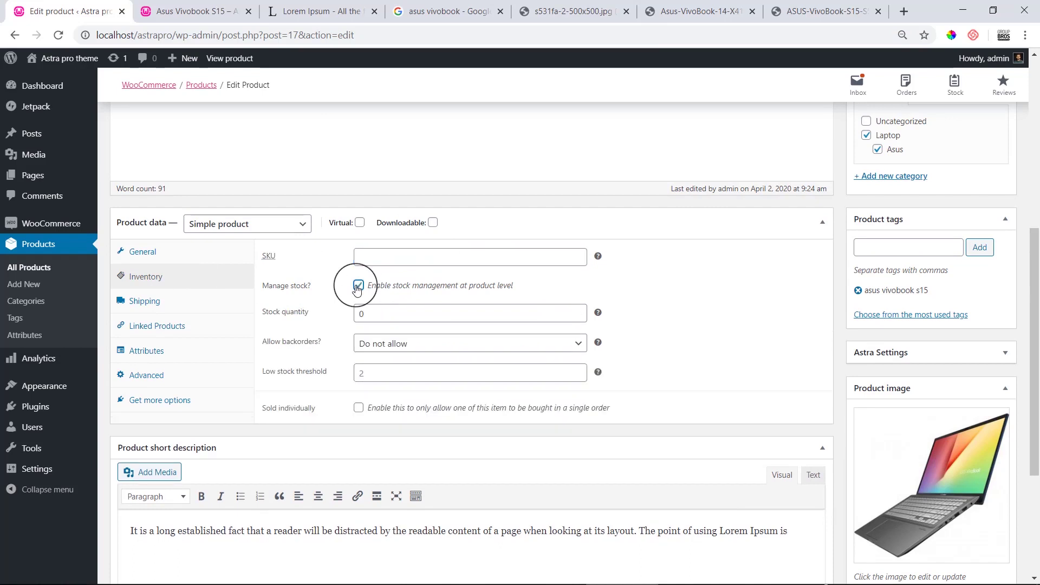
left_click(381, 306)
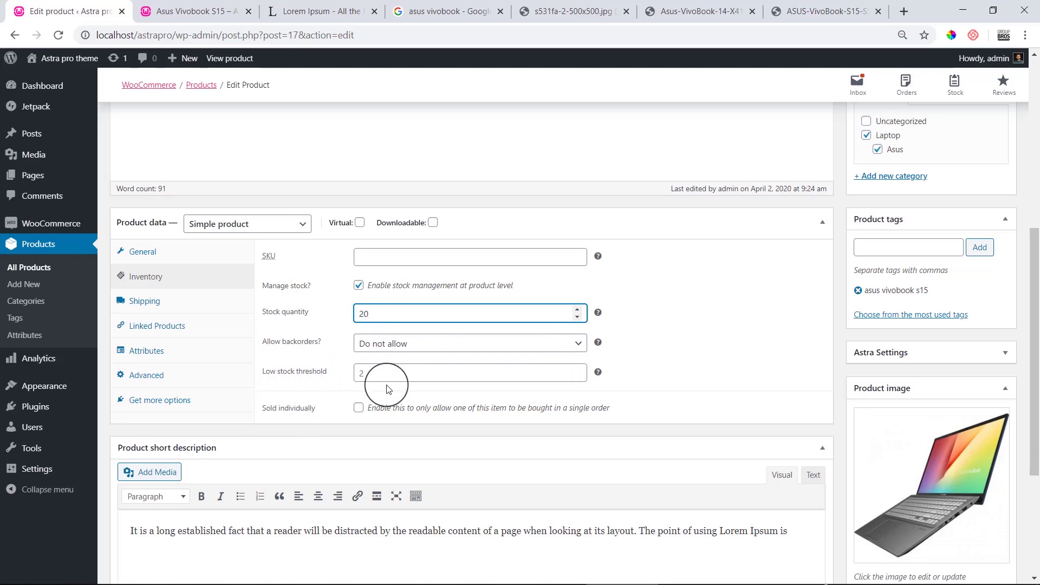
left_click(428, 374)
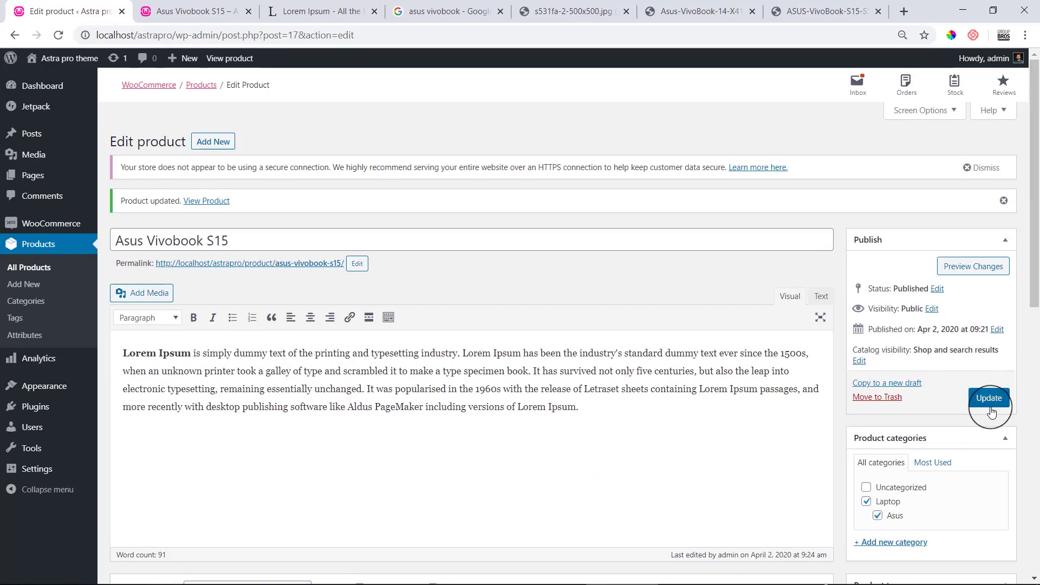
left_click(989, 401)
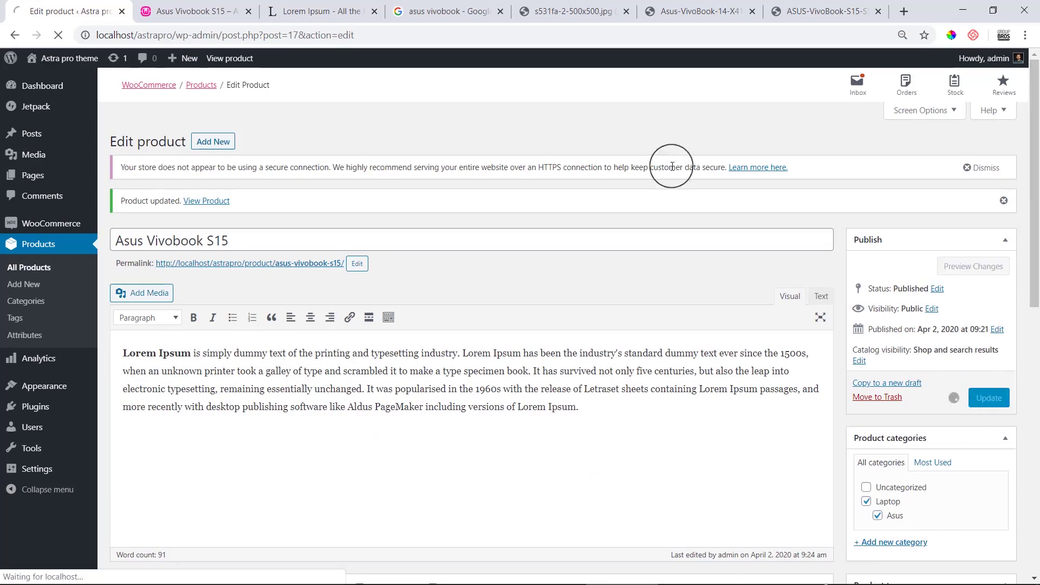
Reload the live Asus Vivobook S15 page and check the availability shown below the short description
left_click(207, 12)
left_click(226, 33)
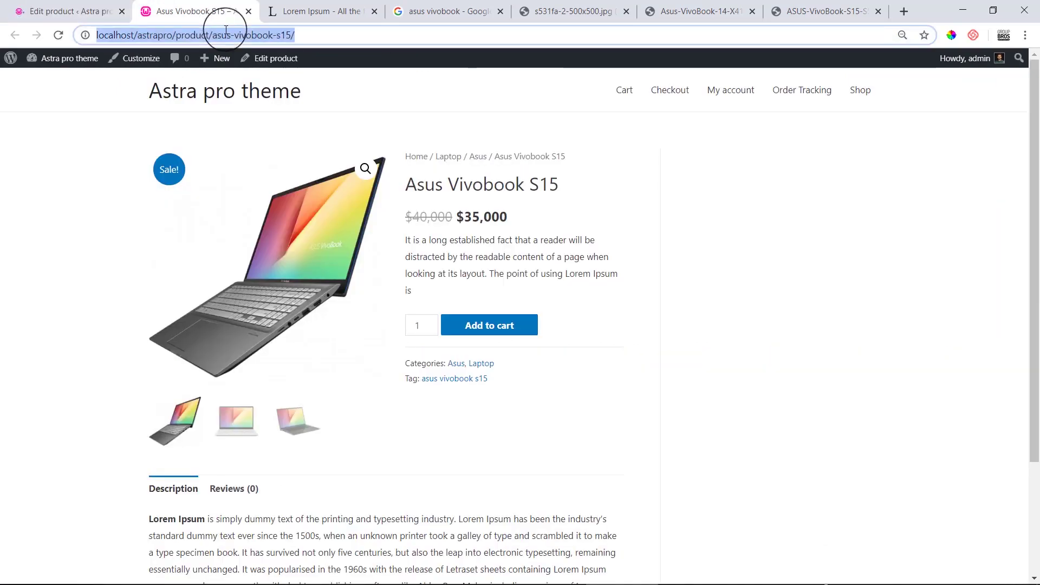
key("Return")
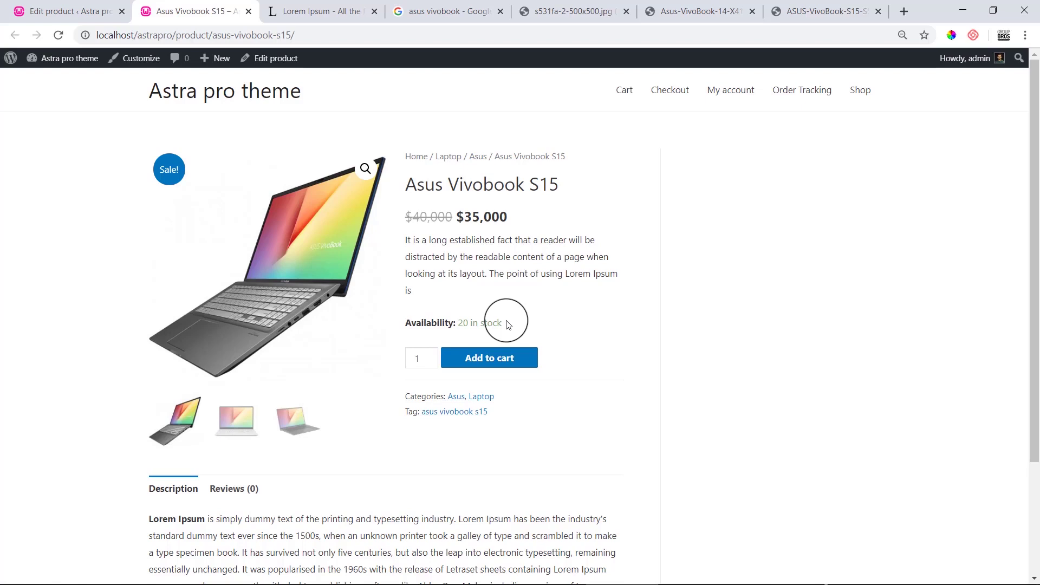
left_click_drag(508, 324, 456, 326)
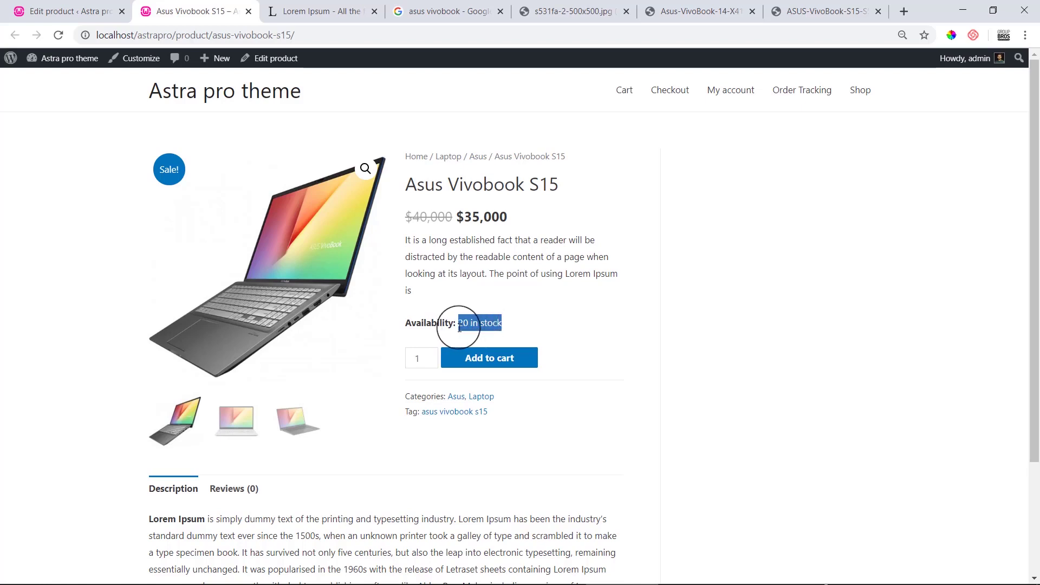
left_click(482, 325)
left_click_drag(519, 329, 462, 324)
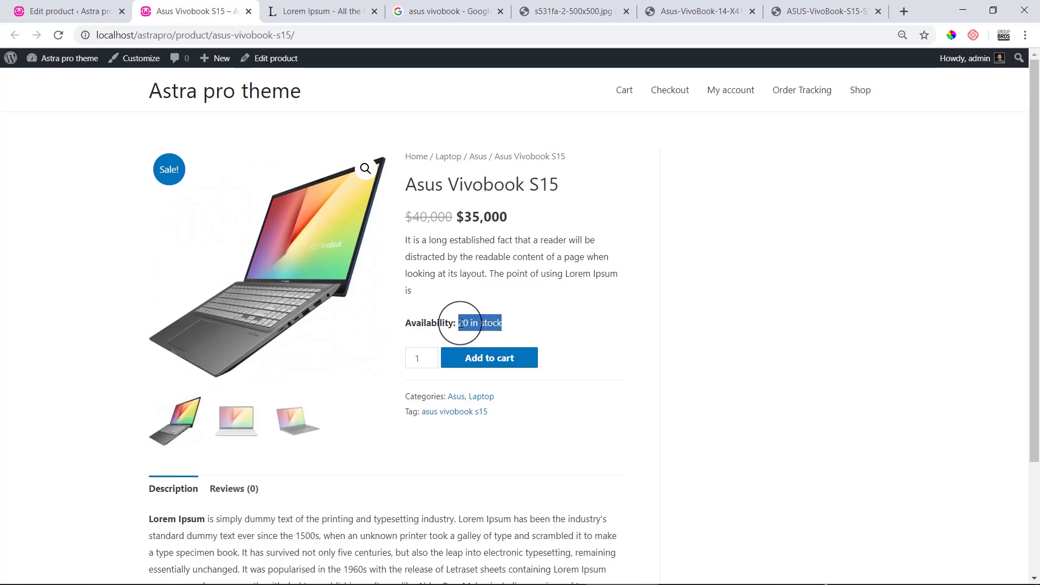
In the WooCommerce inventory settings, set the stock display format to only show the remaining quantity when low, and save
left_click(21, 12)
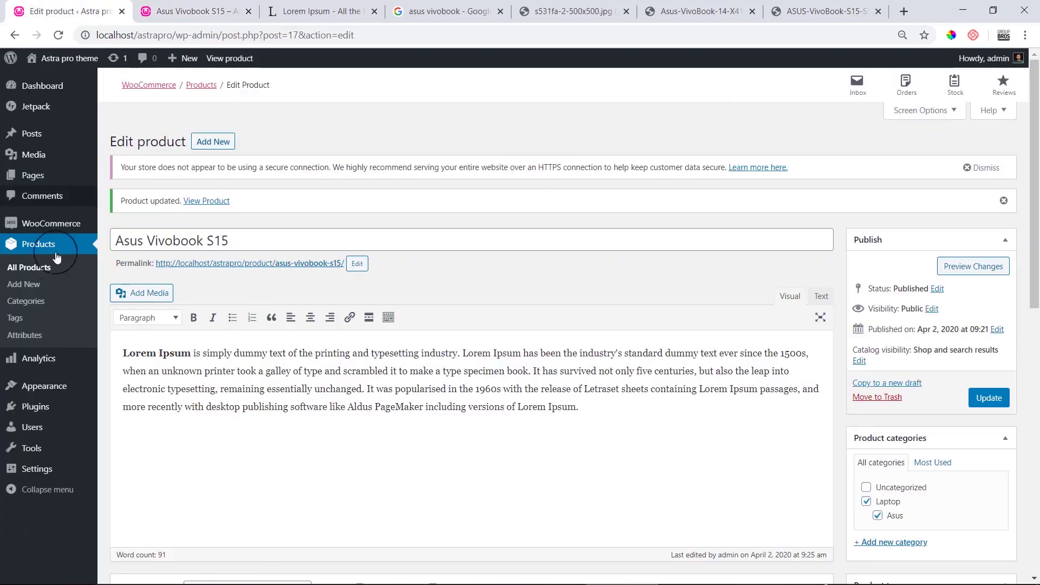
mouse_move(41, 228)
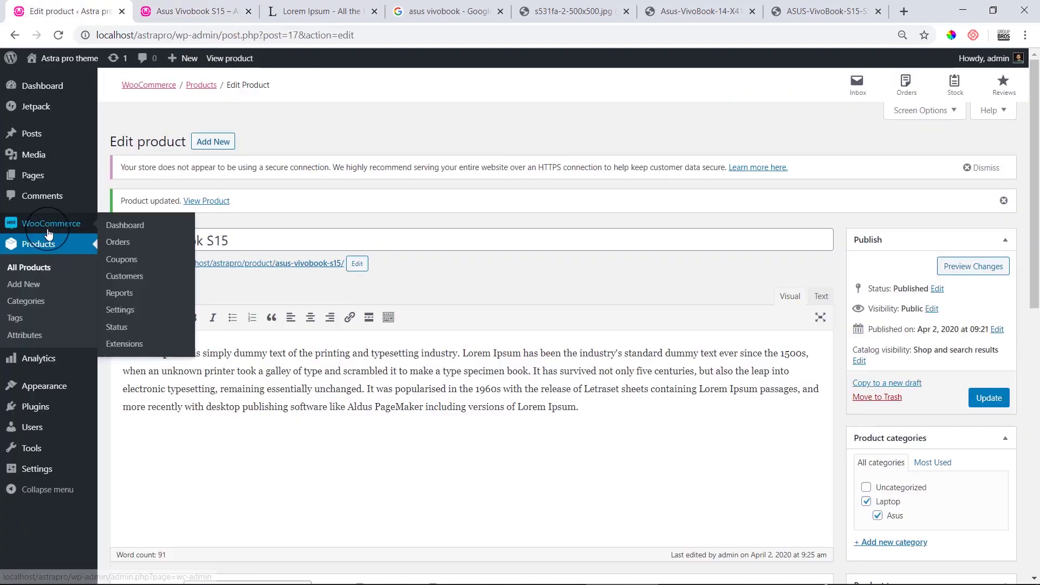
middle_click(118, 311)
left_click(144, 13)
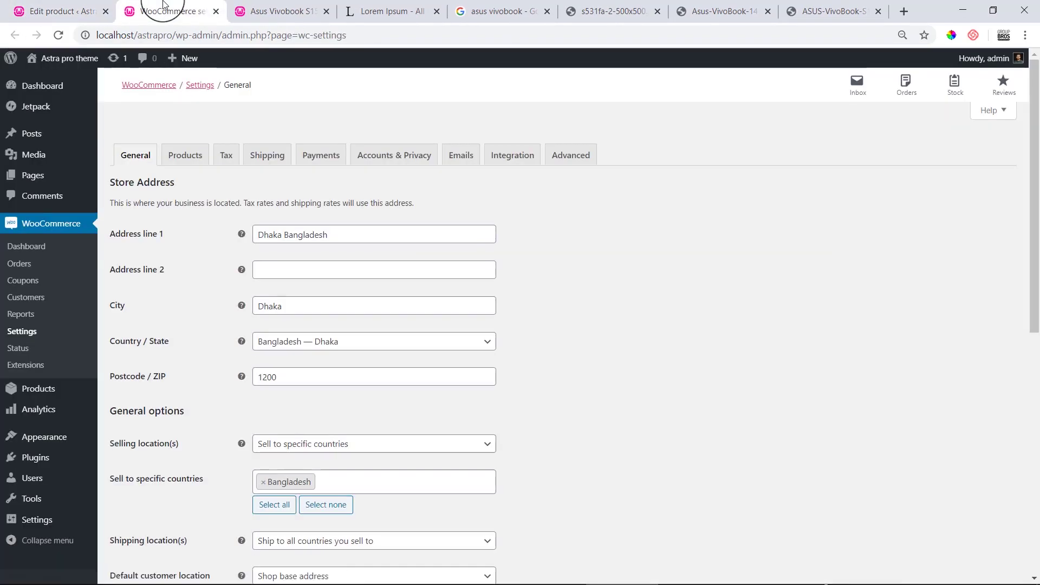
left_click(191, 160)
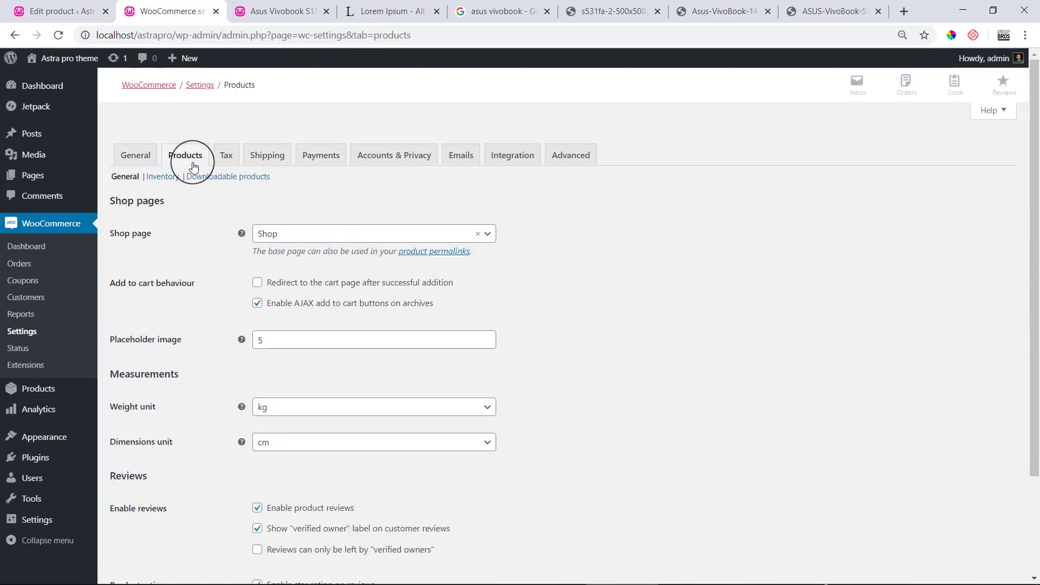
left_click(165, 181)
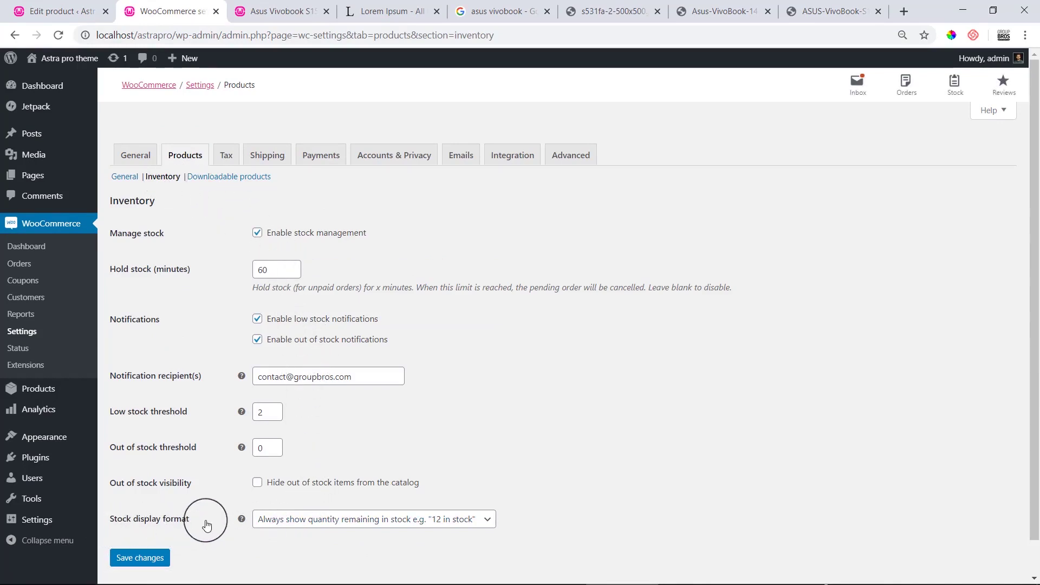
left_click(455, 524)
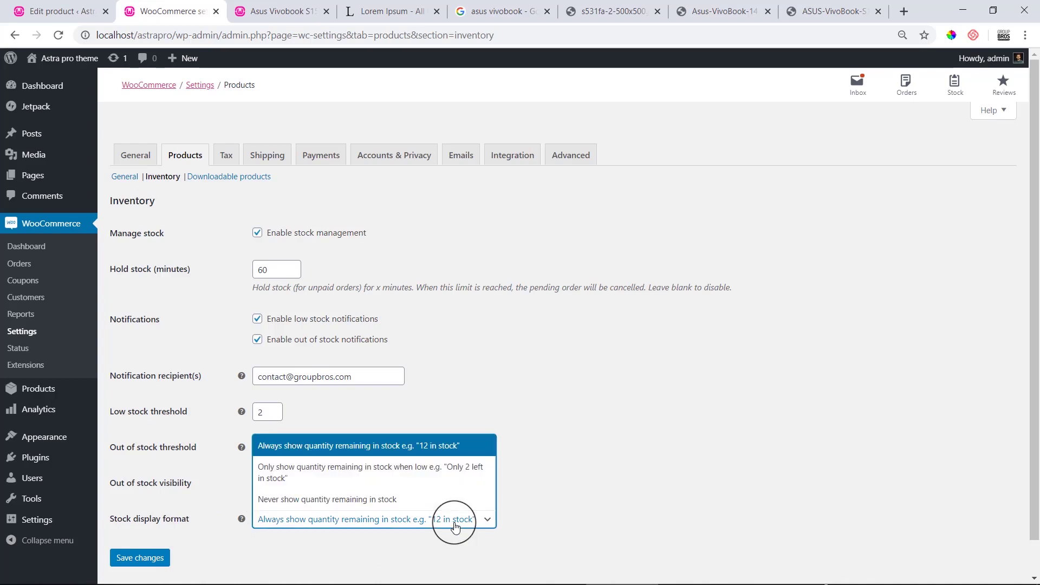
left_click(463, 475)
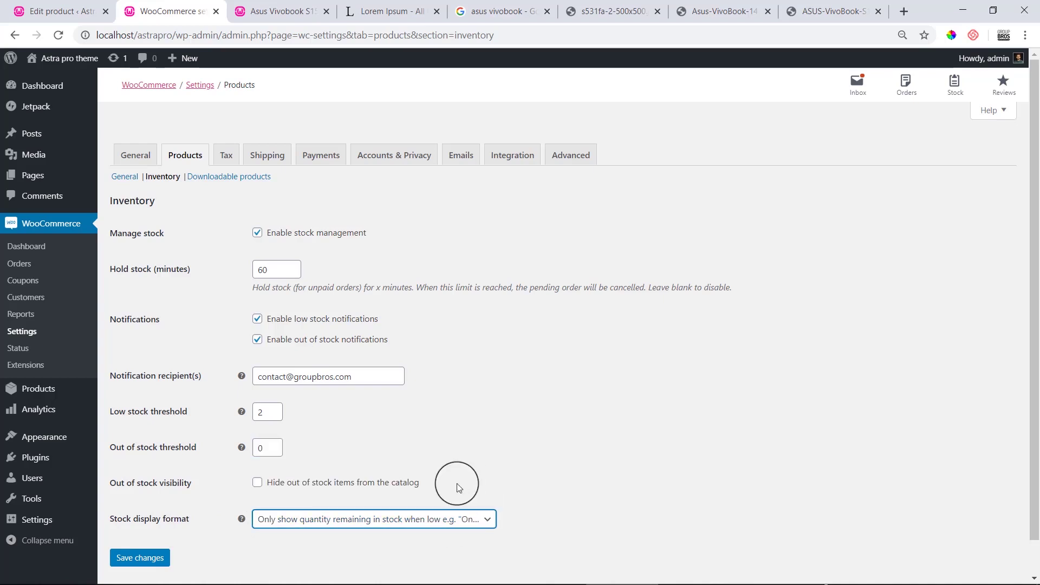
left_click(135, 558)
Reload the live product page and check how the availability is displayed with the low-stock-only format
left_click(304, 10)
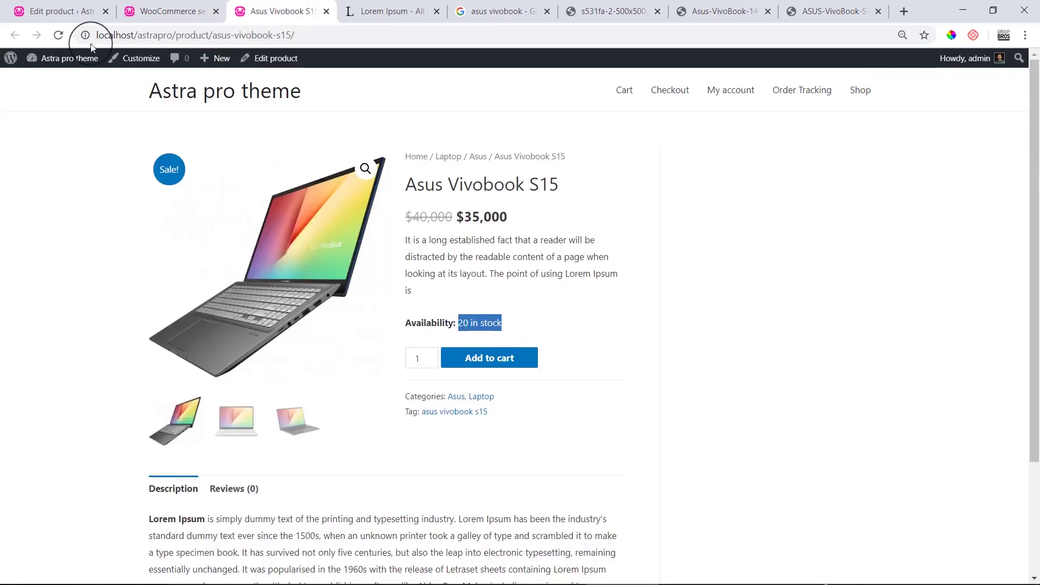
left_click(58, 35)
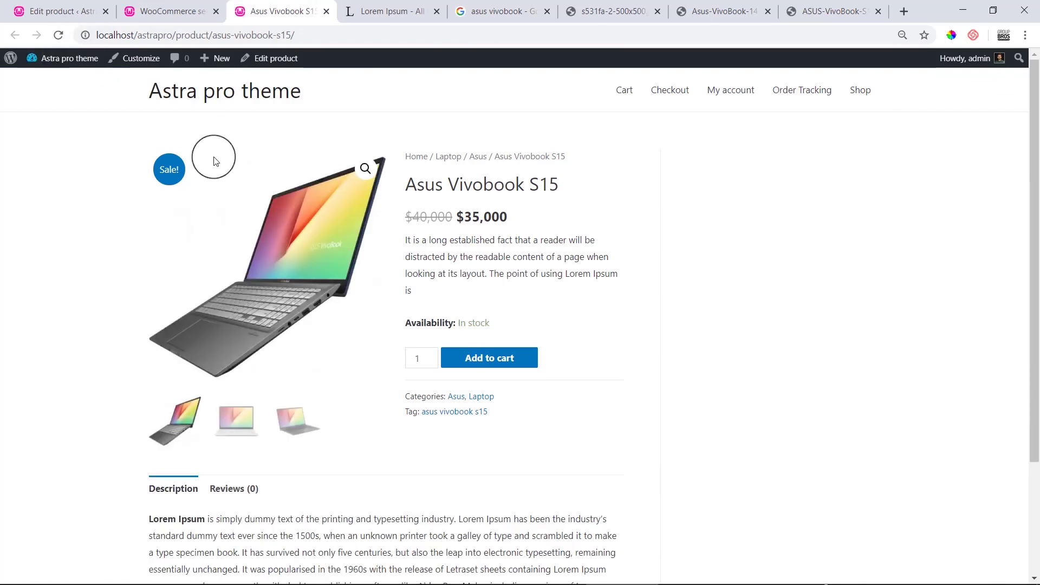
left_click_drag(461, 326, 550, 332)
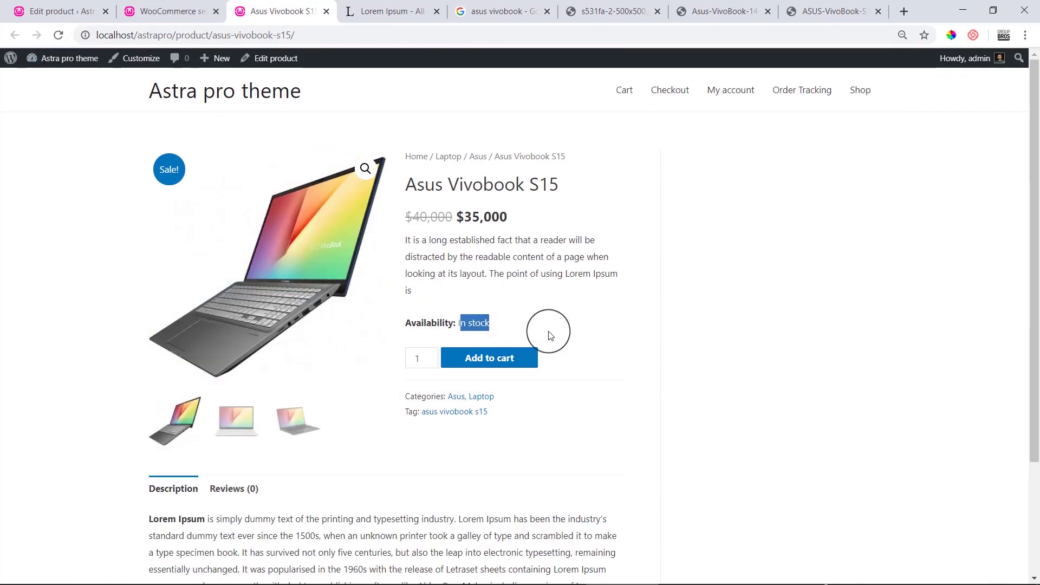
left_click(550, 334)
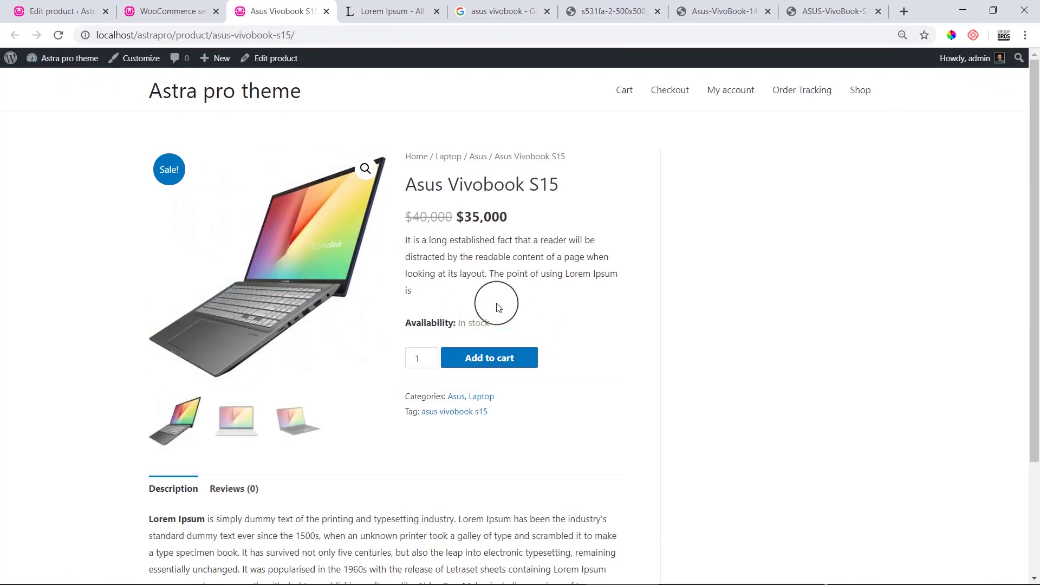
Set the stock display format to always show the quantity remaining in stock, and save the inventory settings
left_click(37, 11)
left_click(141, 12)
scroll(327, 466, "down", 1)
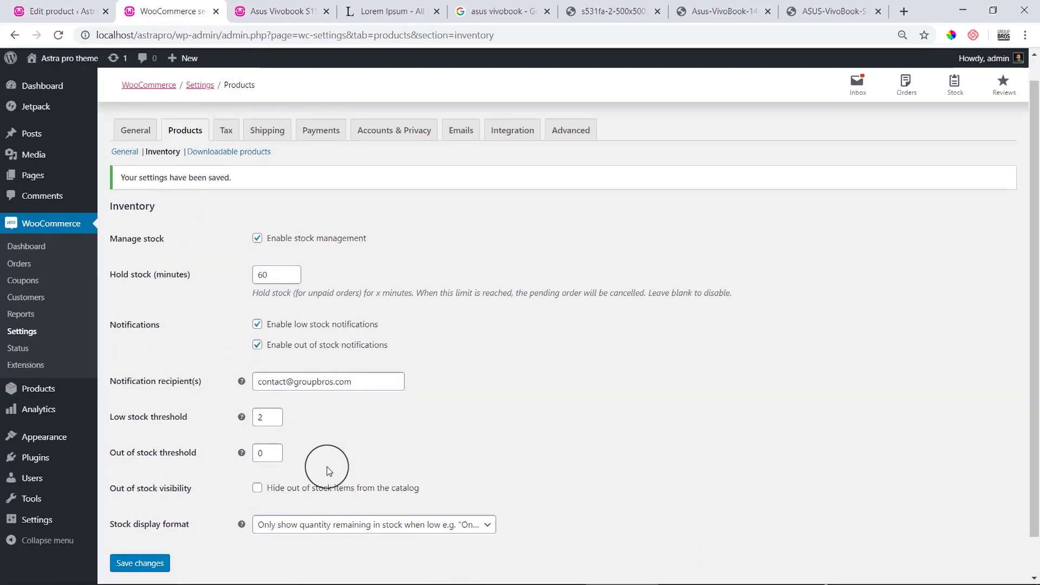
left_click(302, 483)
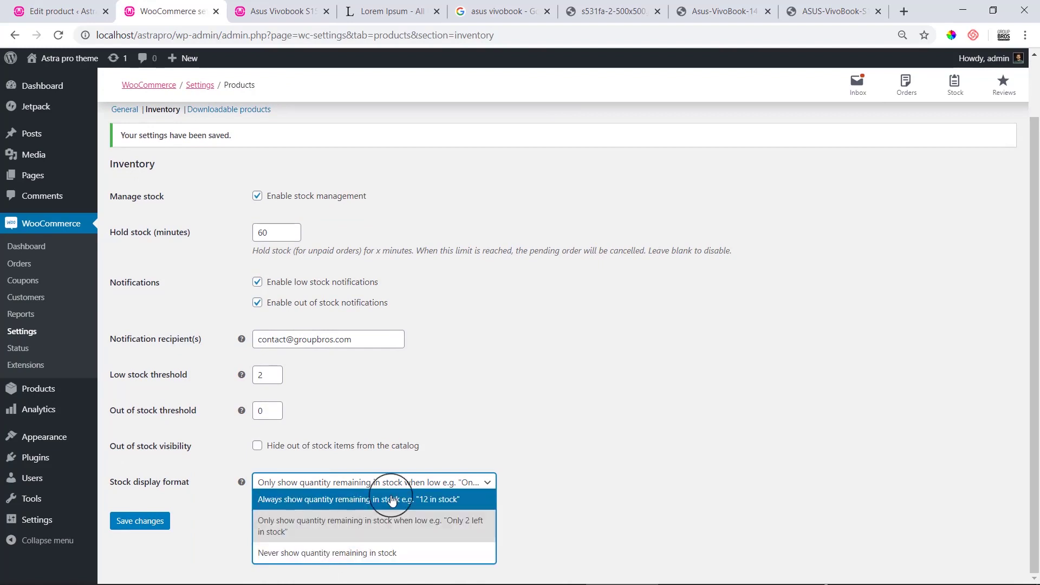
left_click(365, 501)
left_click(139, 521)
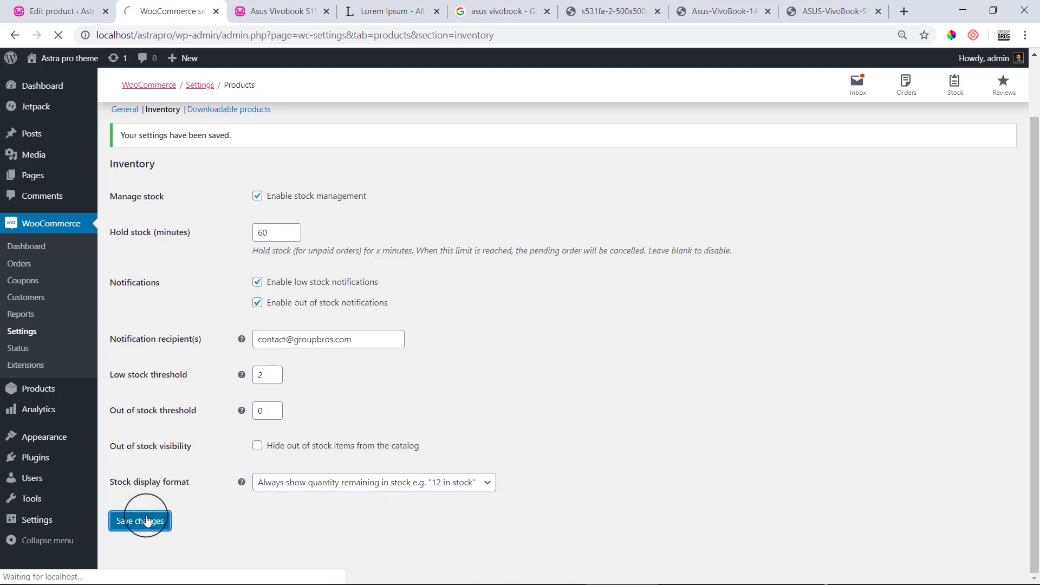
Reload the live product page and check the availability with the always-show format
left_click(387, 11)
left_click(282, 11)
left_click(307, 34)
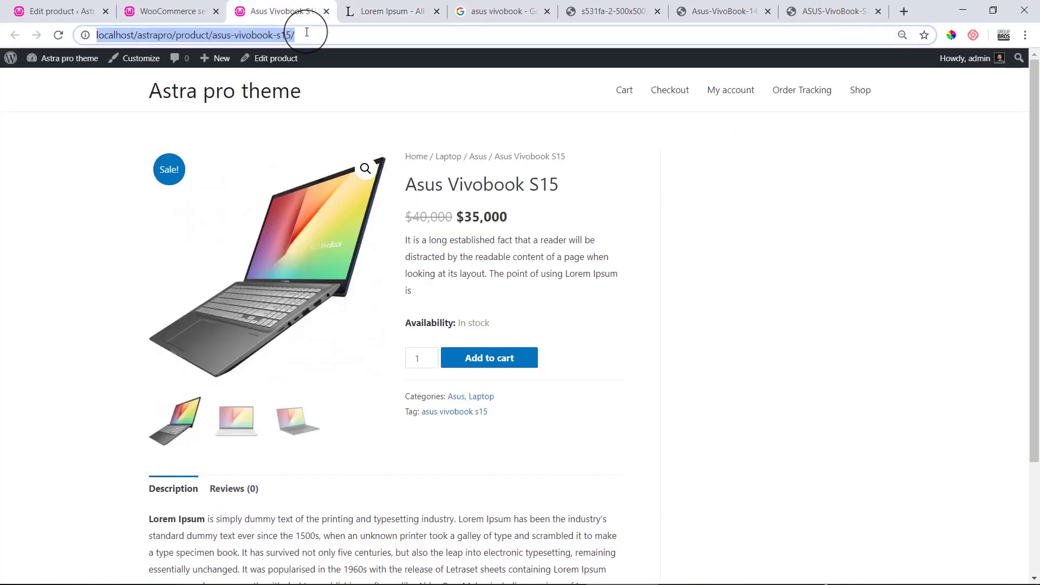
key("Return")
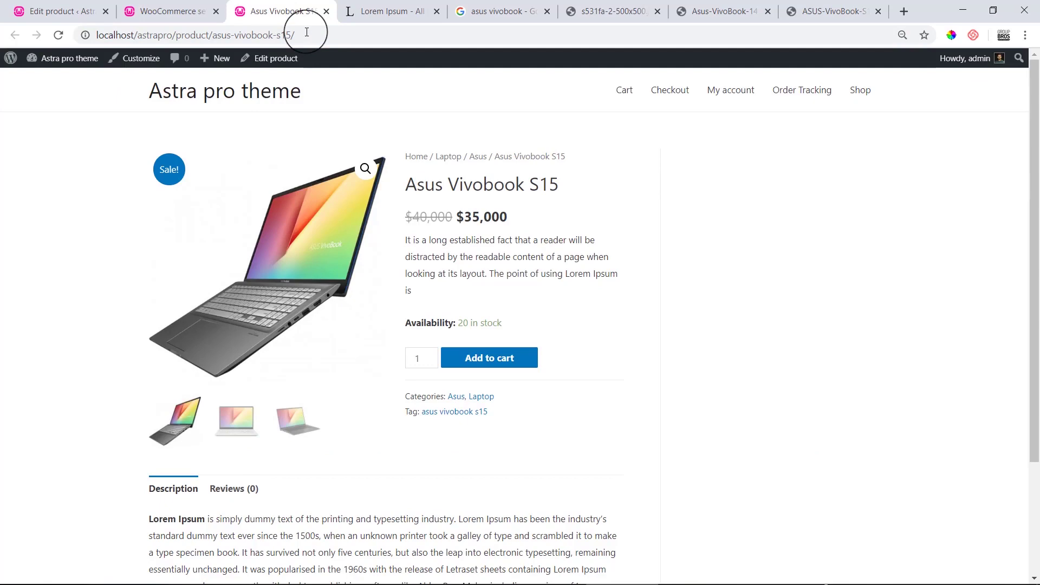
Close the WooCommerce inventory settings page and return to the Asus Vivobook S15 product editor
left_click(168, 10)
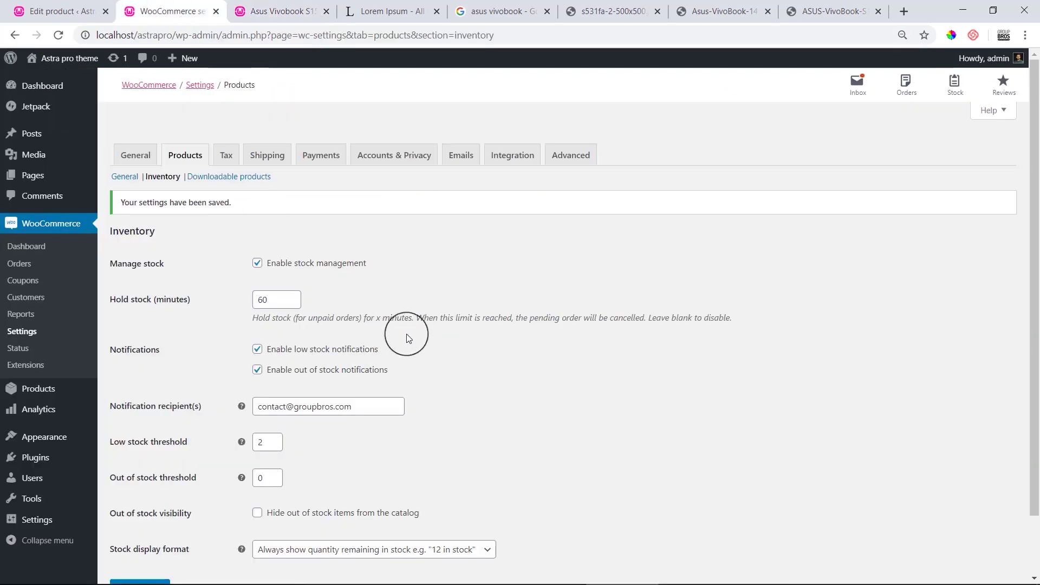
left_click(59, 11)
left_click(168, 11)
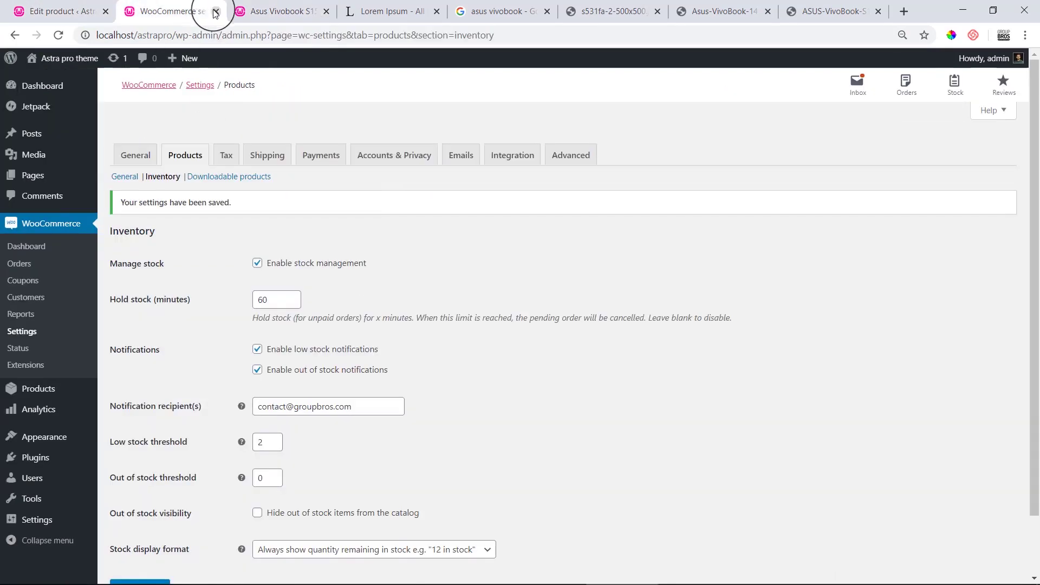
left_click(216, 11)
left_click(60, 11)
Examine the inventory and shipping sections in the Asus Vivobook S15's product data
scroll(599, 395, "down", 8)
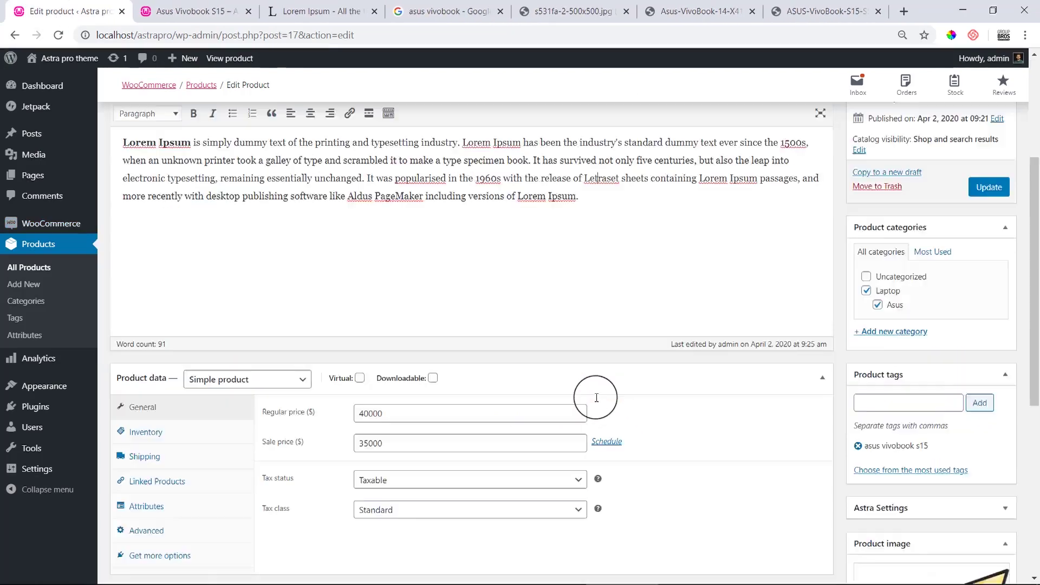
left_click(190, 239)
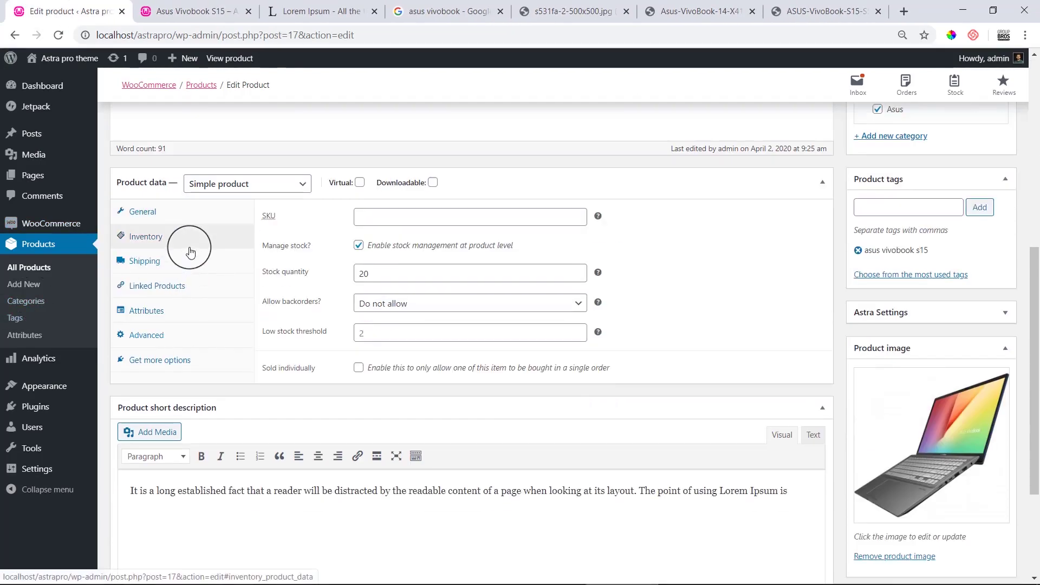
left_click(191, 260)
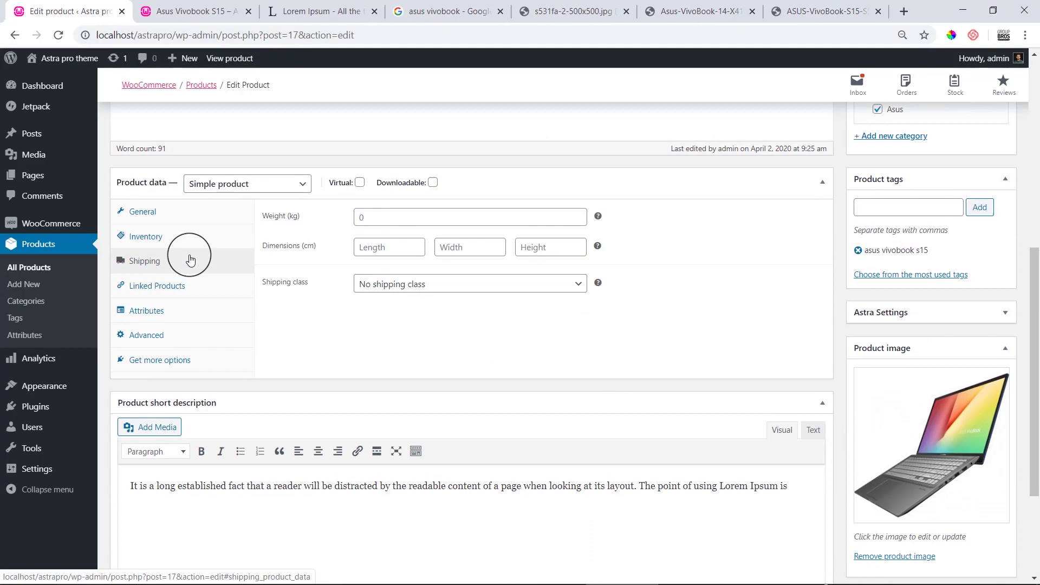
Examine the upsells and cross-sells fields of the linked products data and read their help tips
left_click(206, 287)
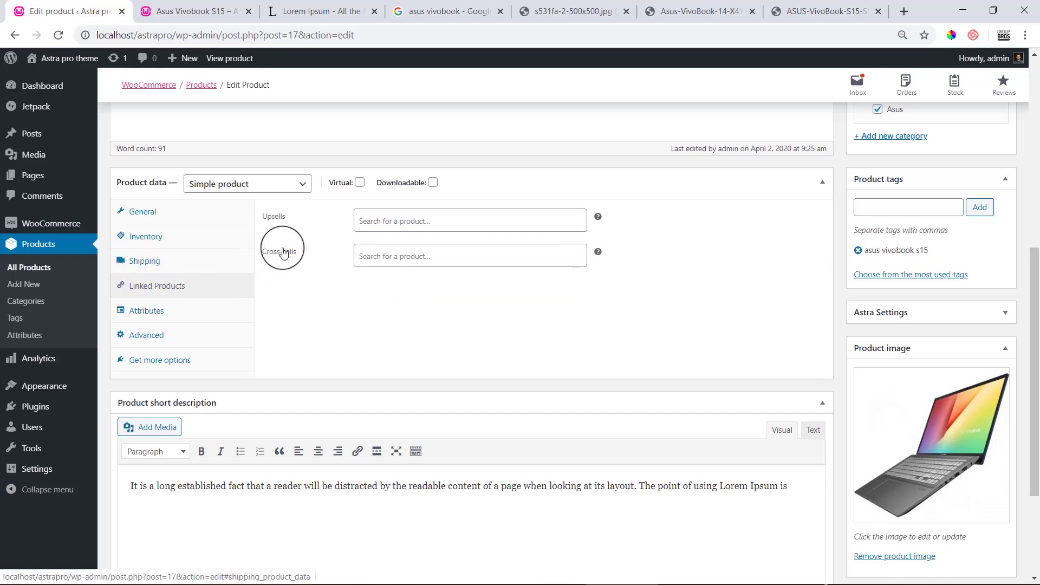
left_click(393, 223)
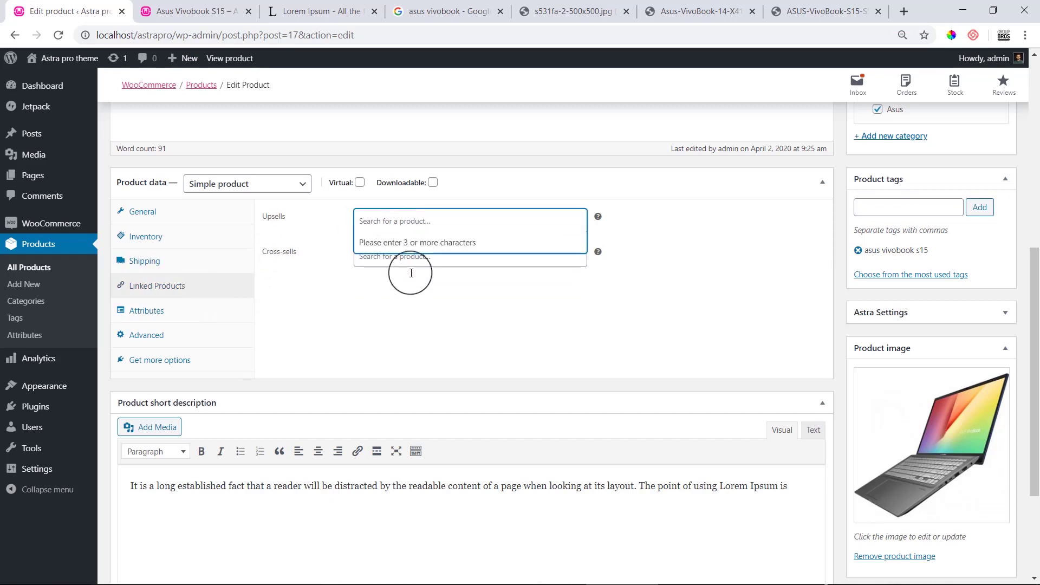
left_click(429, 331)
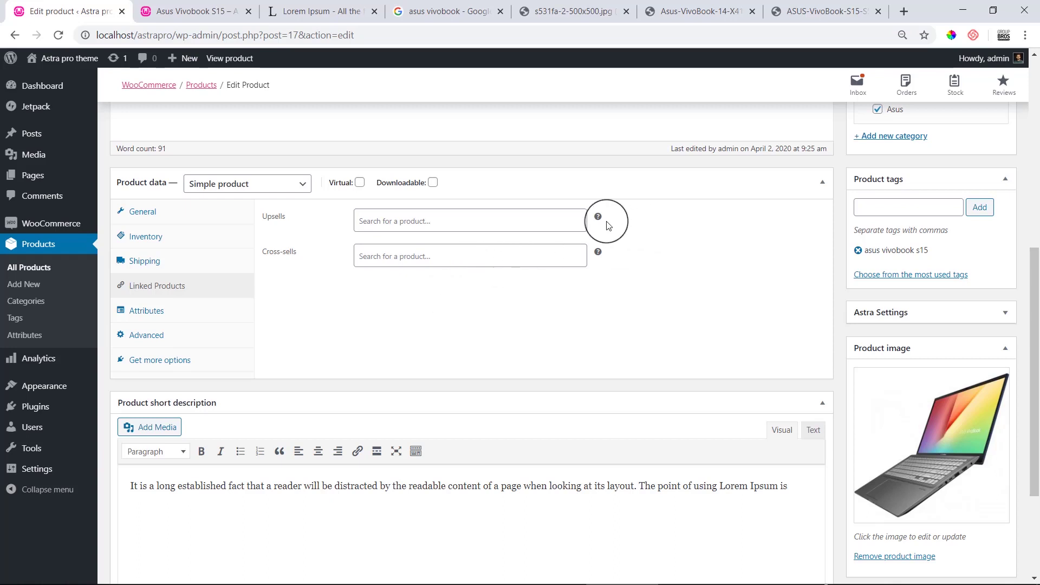
mouse_move(599, 220)
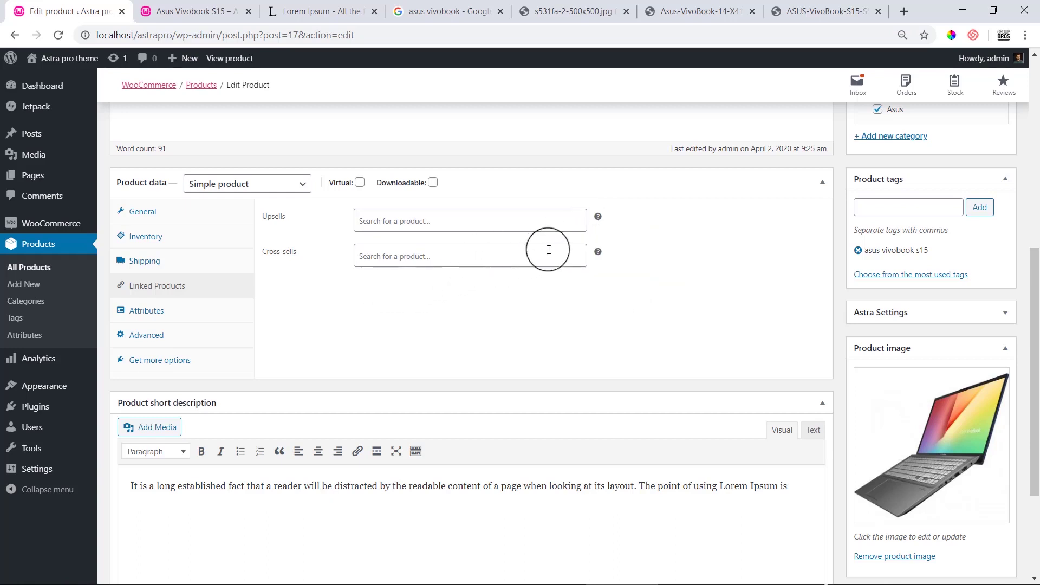
mouse_move(599, 252)
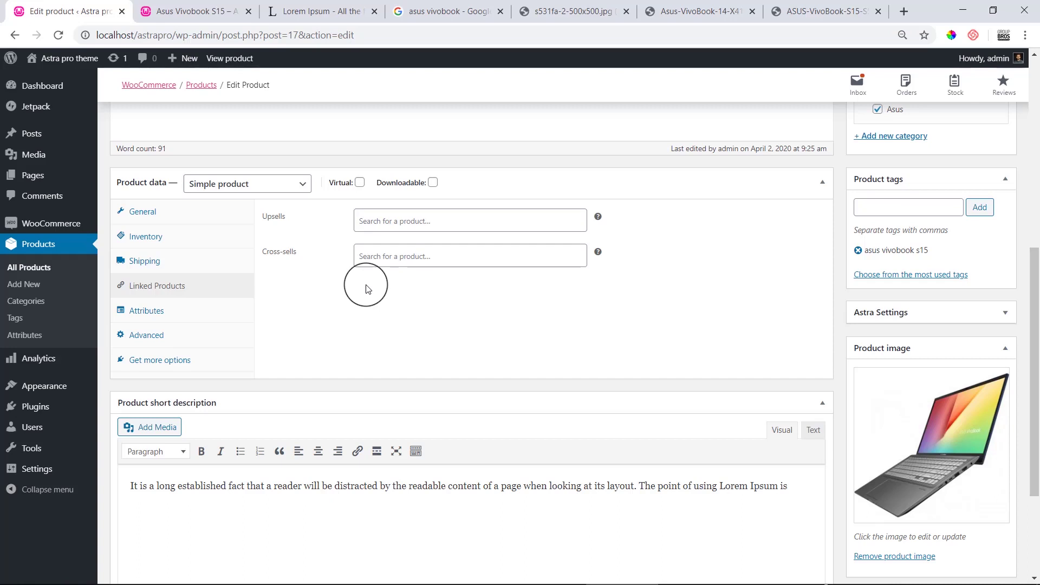
Look over the product's attributes section and read the help tips for the purchase note and menu order in its advanced data
left_click(220, 312)
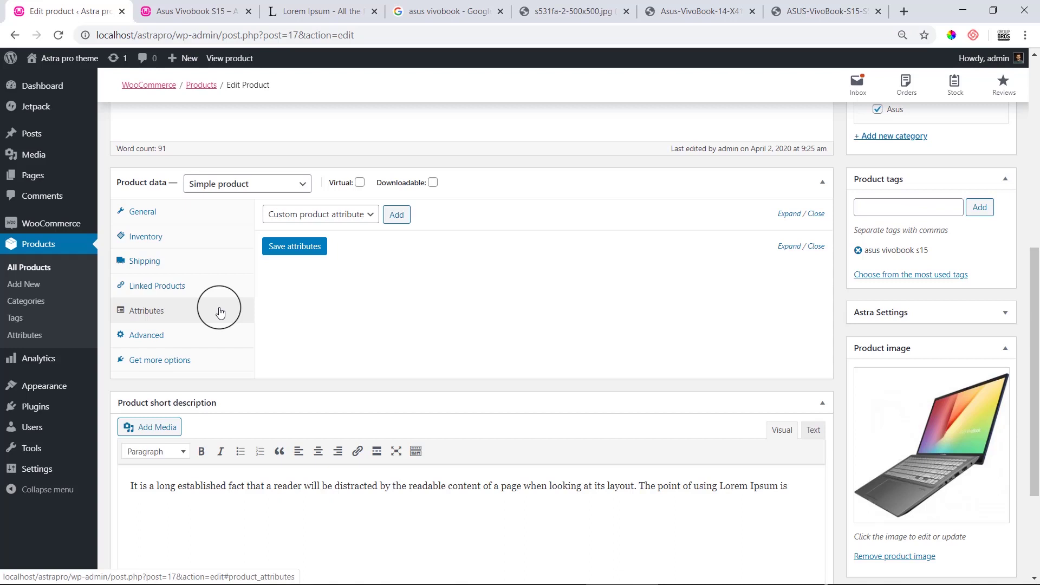
left_click(189, 344)
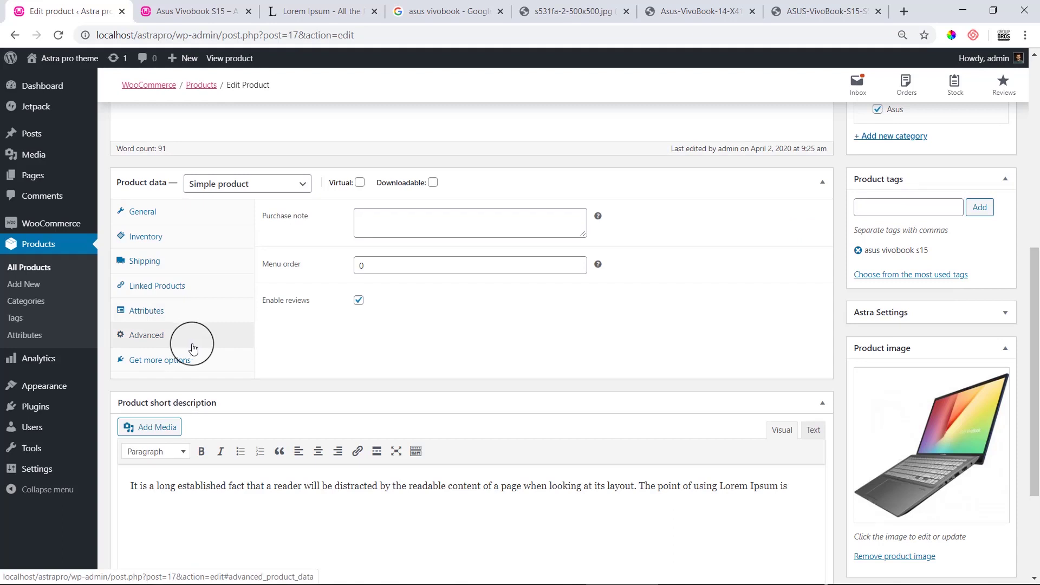
left_click(384, 232)
mouse_move(599, 217)
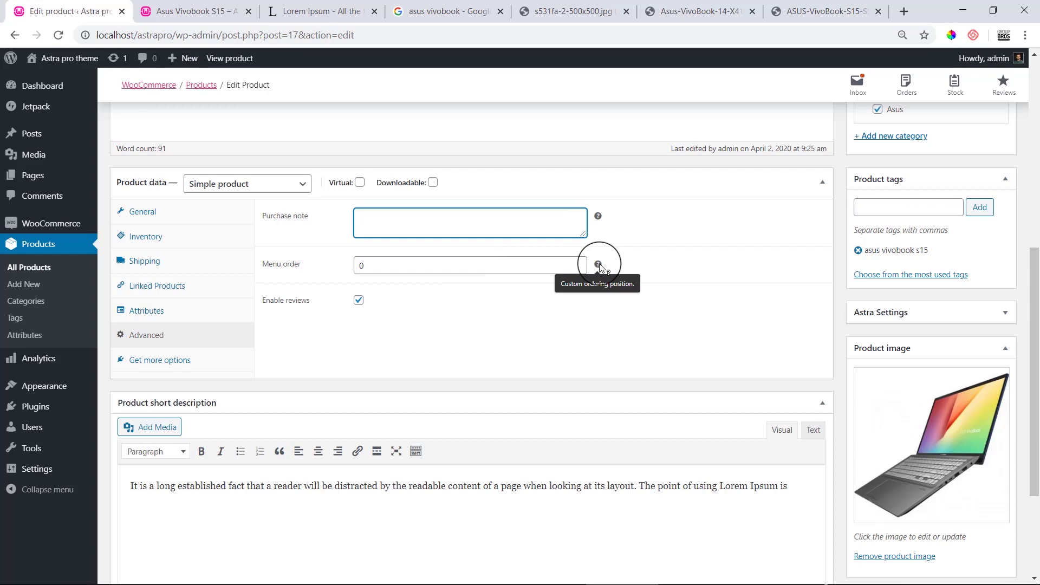
Copy the Menu order label from the advanced data and search Google for "product advance tab menu order system"
triple_click(297, 269)
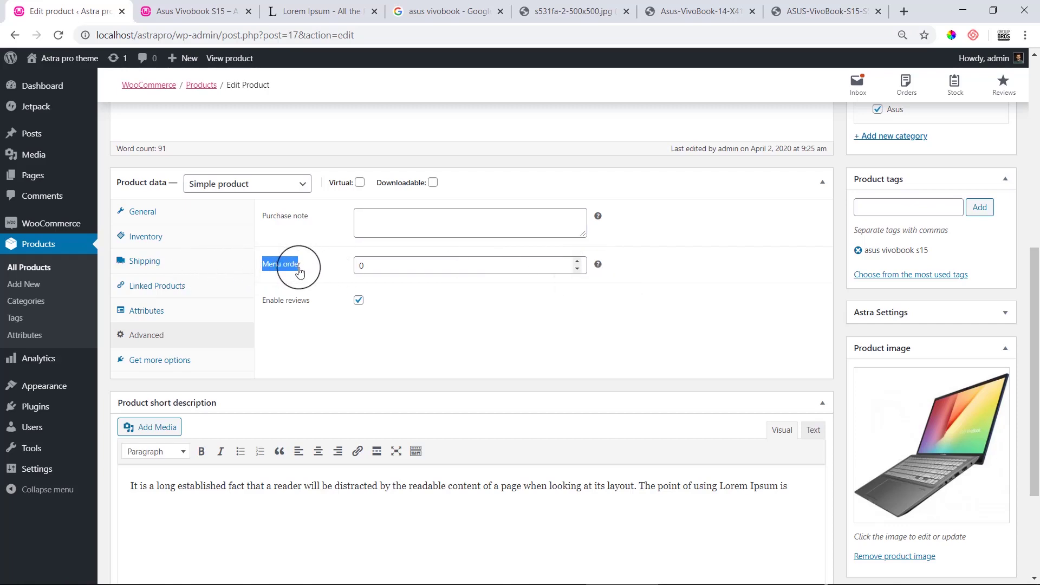
right_click(302, 270)
left_click(317, 275)
left_click(484, 5)
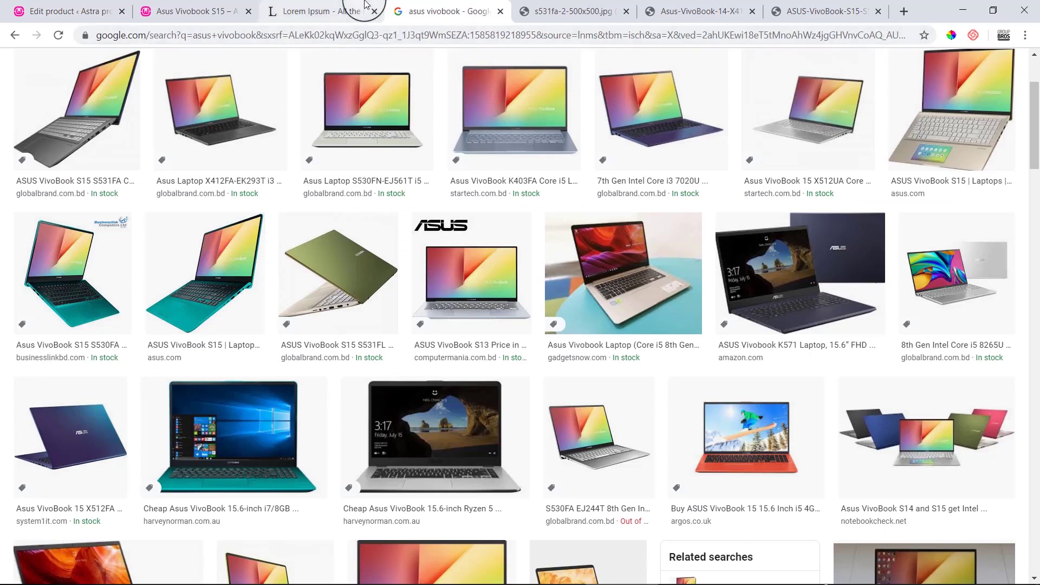
left_click(416, 38)
type("producct")
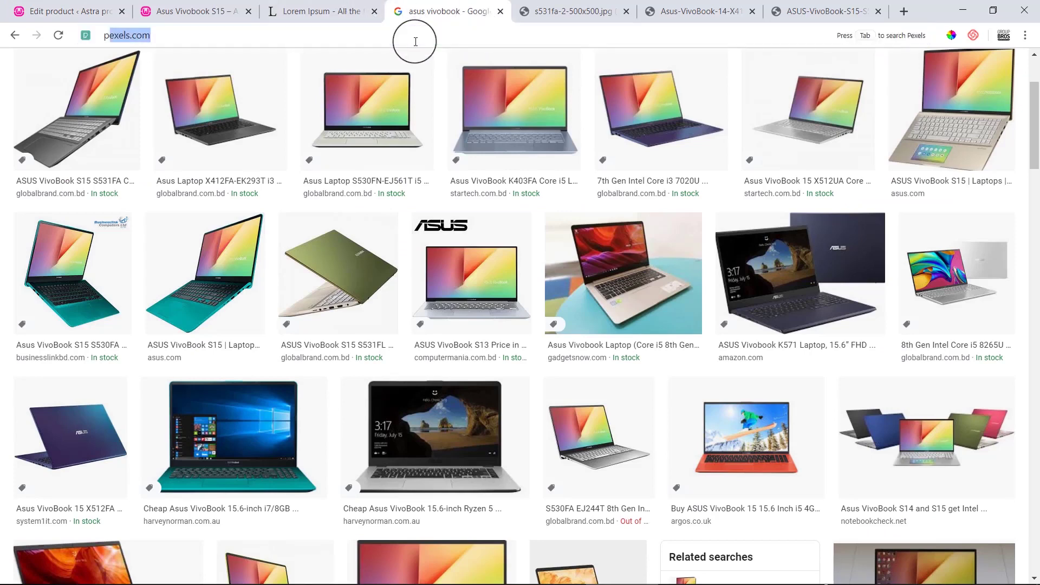
key("BackSpace")
key("BackSpace")
type("t")
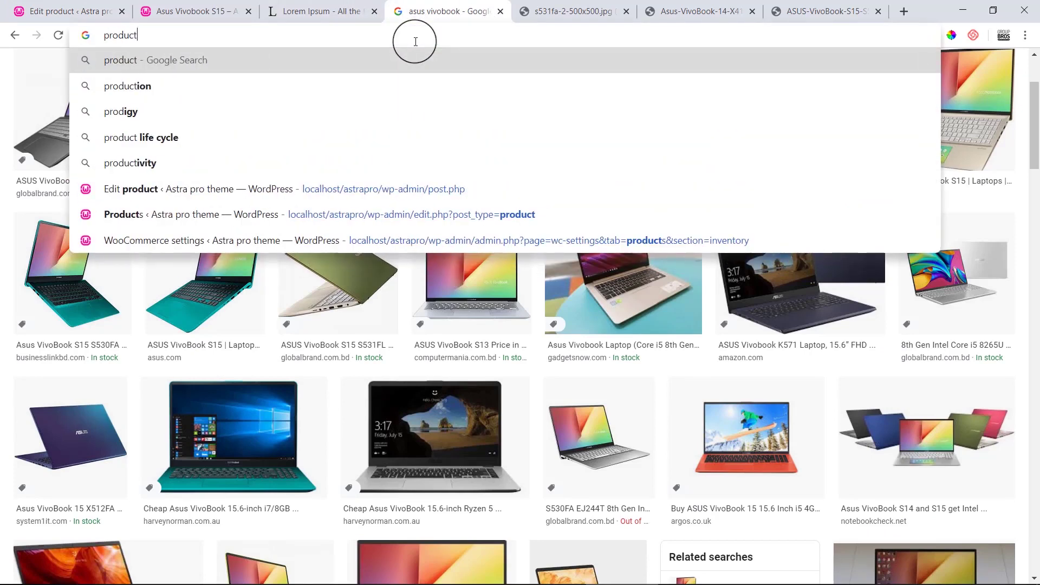
left_click(65, 11)
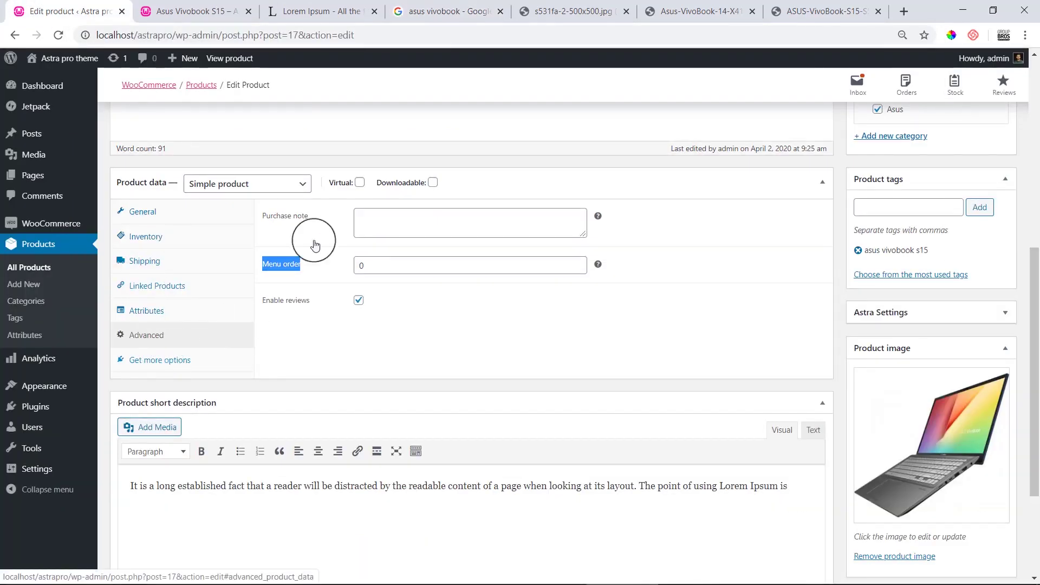
left_click(428, 11)
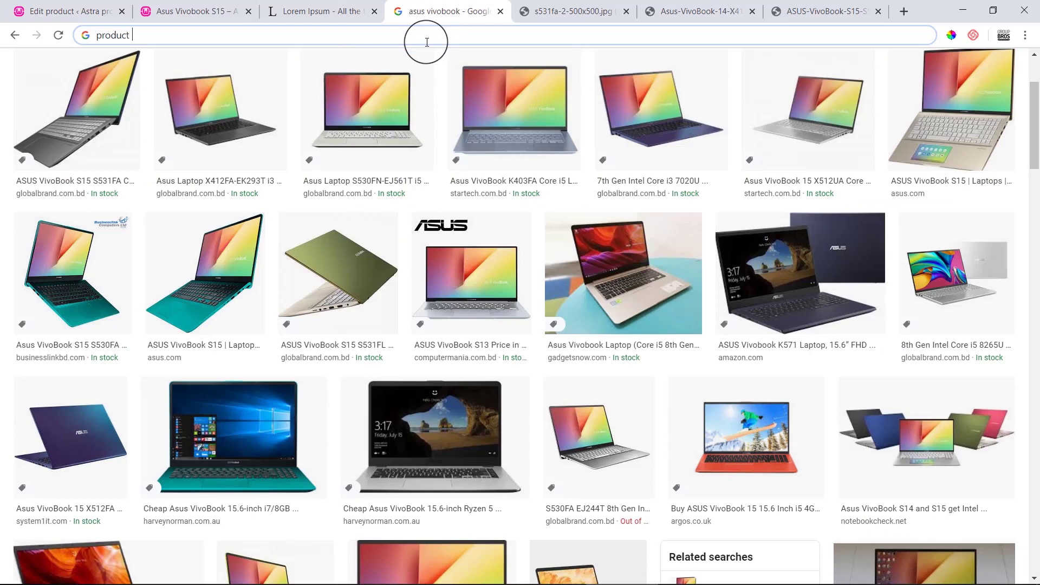
type("advance")
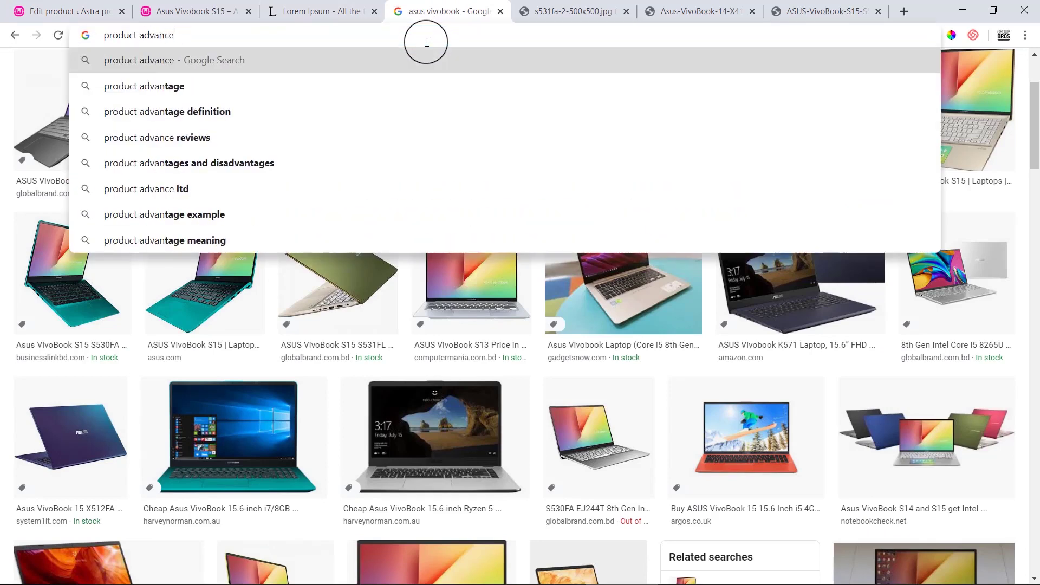
type(" tab menu order syu")
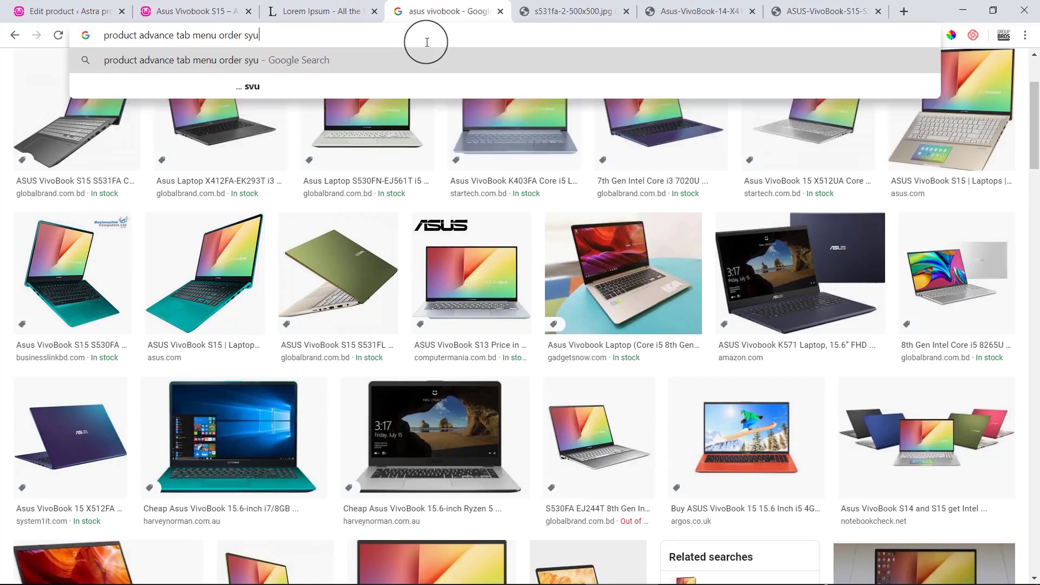
key("BackSpace")
type("stem")
key("Return")
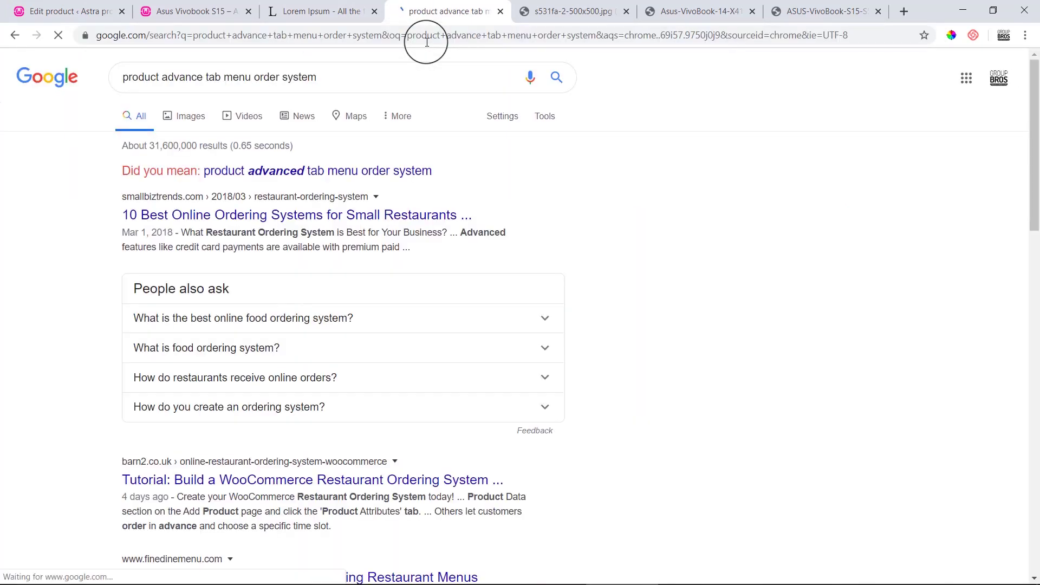
Use the suggested query "product advanced tab menu order system" and read the WooCommerce GitHub issue about the Menu Order field in a new tab
left_click(343, 169)
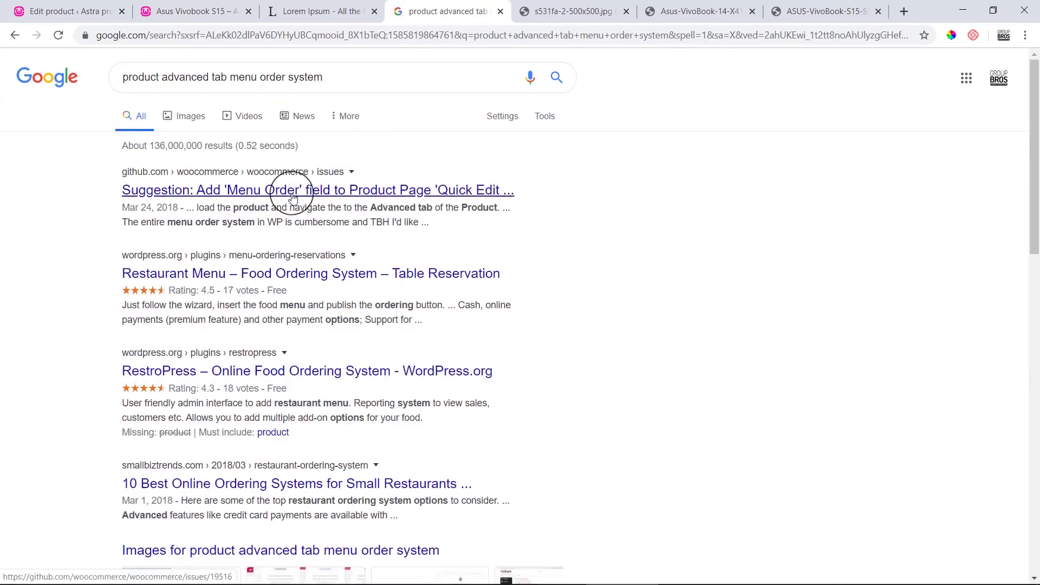
right_click(319, 194)
left_click(347, 202)
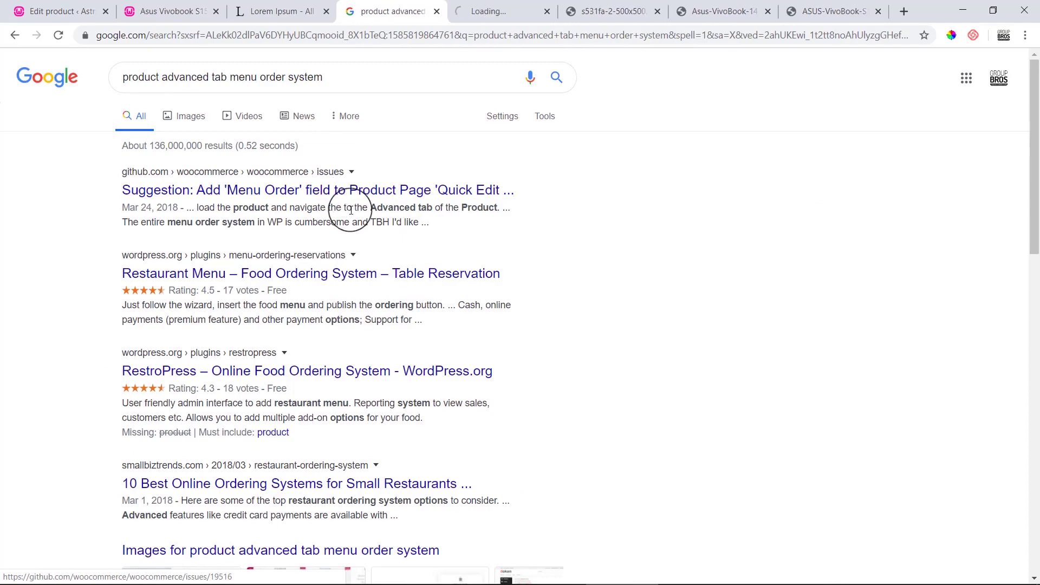
left_click(467, 4)
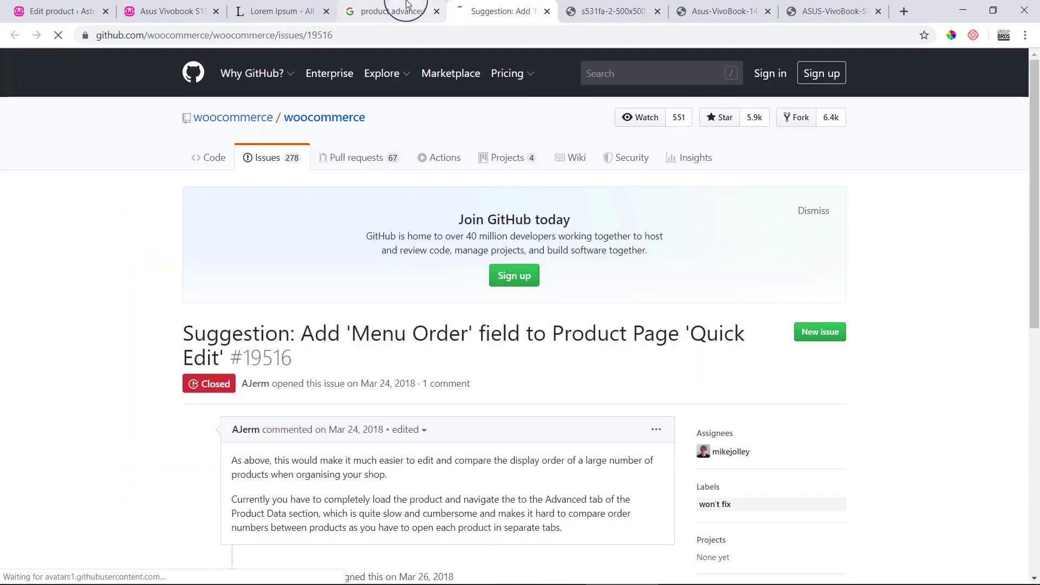
scroll(669, 376, "down", 10)
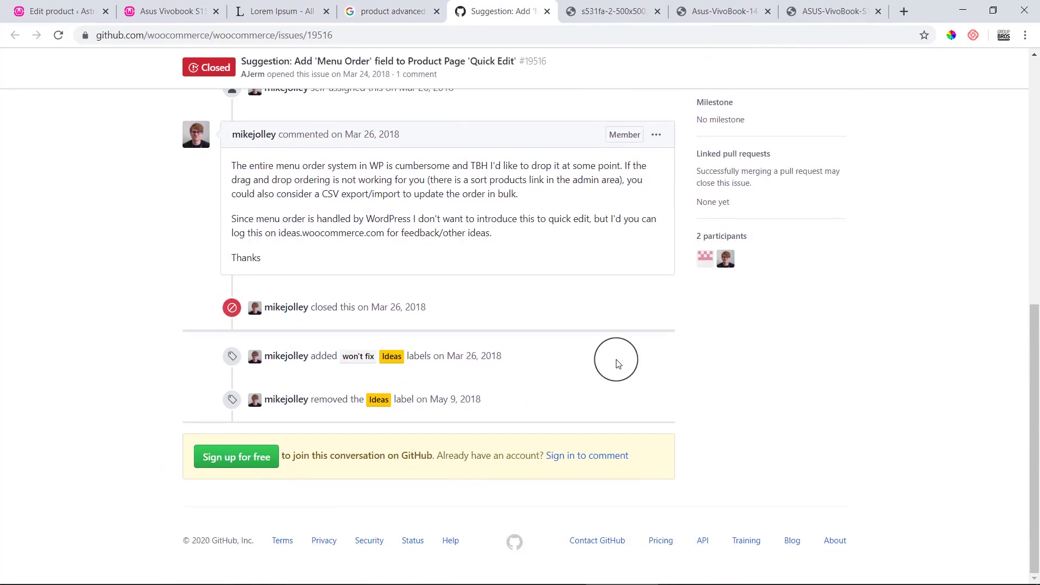
Return to the Google results and look through the remaining entries for information on WooCommerce product menu order
left_click(431, 9)
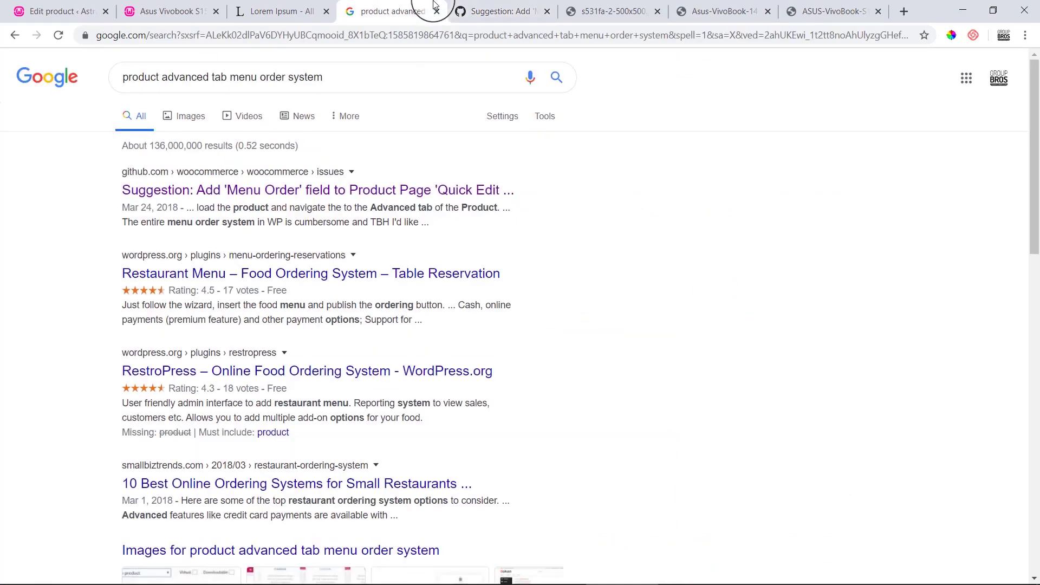
scroll(375, 420, "down", 4)
scroll(375, 423, "down", 2)
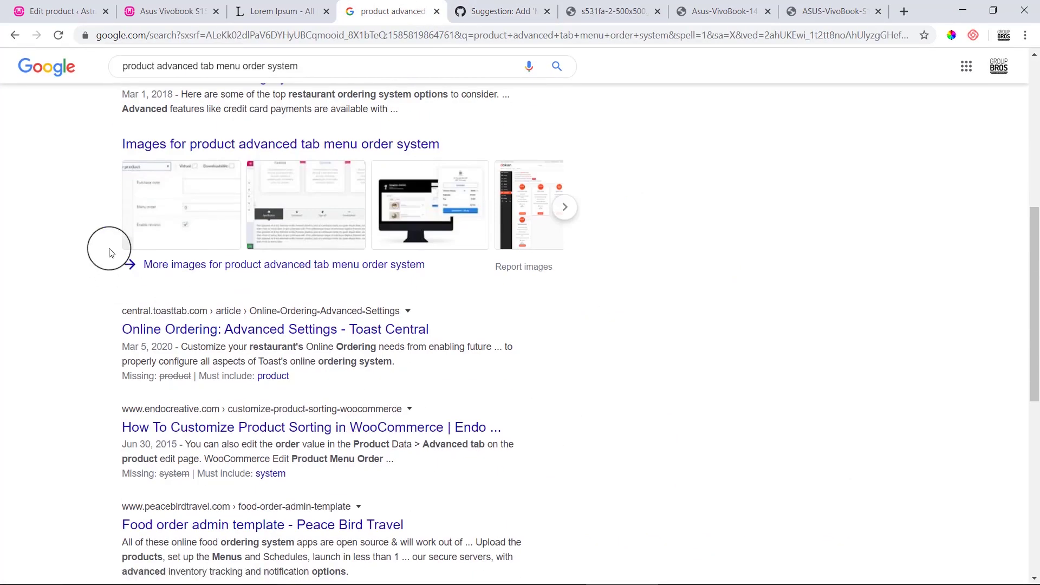
scroll(239, 415, "down", 7)
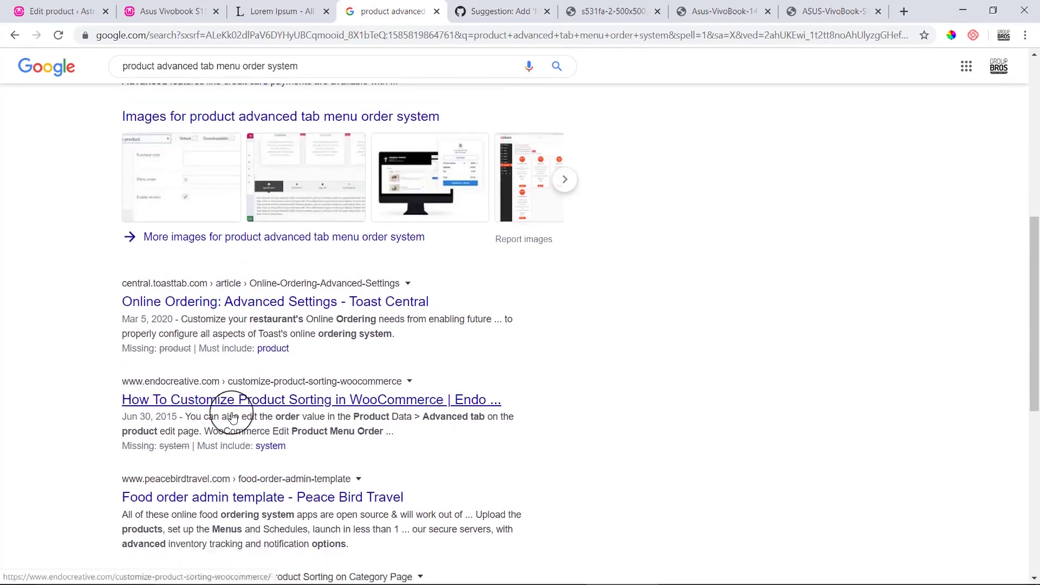
Return to the product editor, review the recommended extensions, and open the product's attributes section
left_click(57, 11)
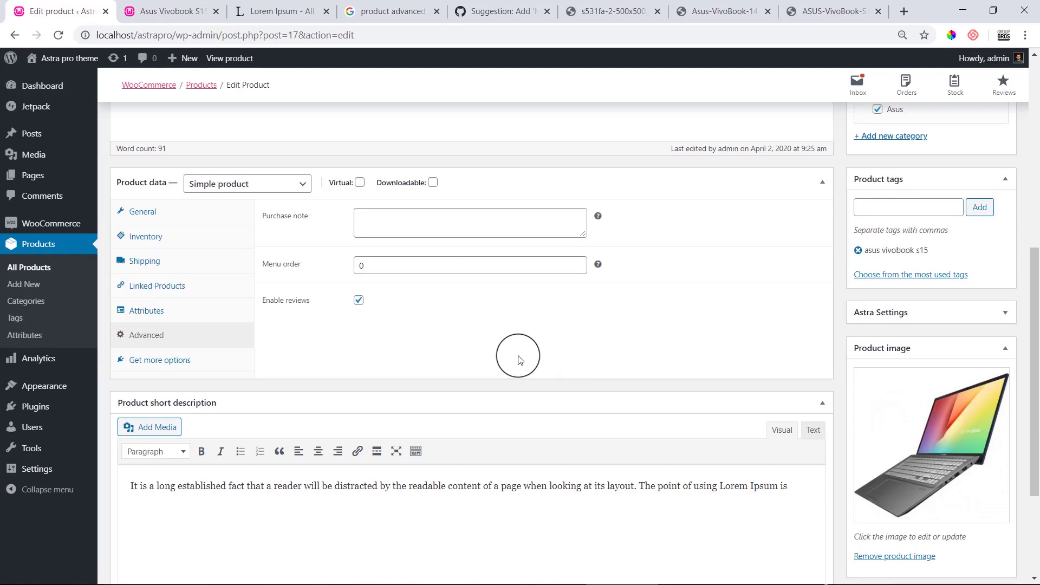
left_click(192, 372)
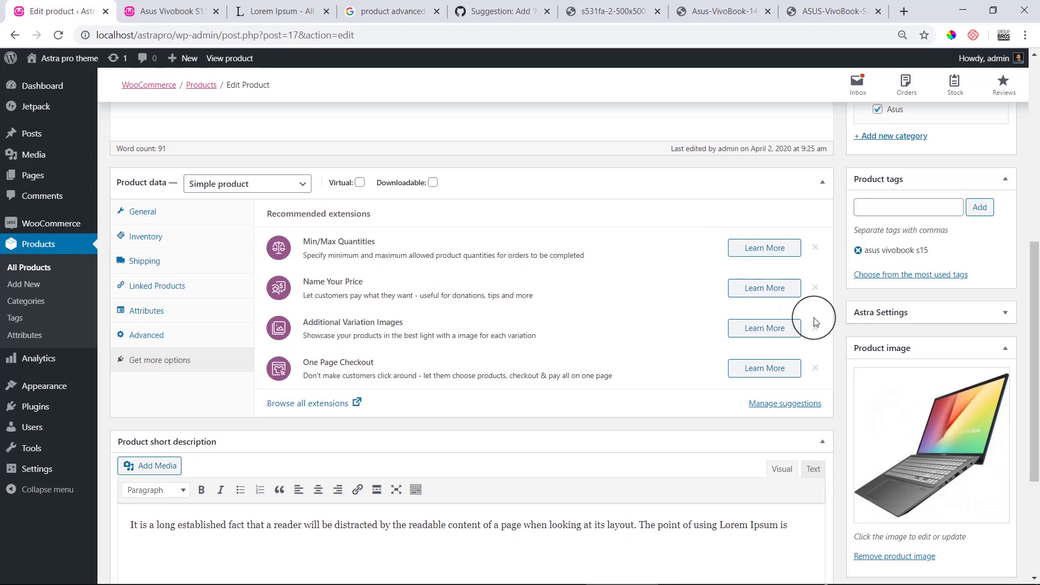
left_click(190, 309)
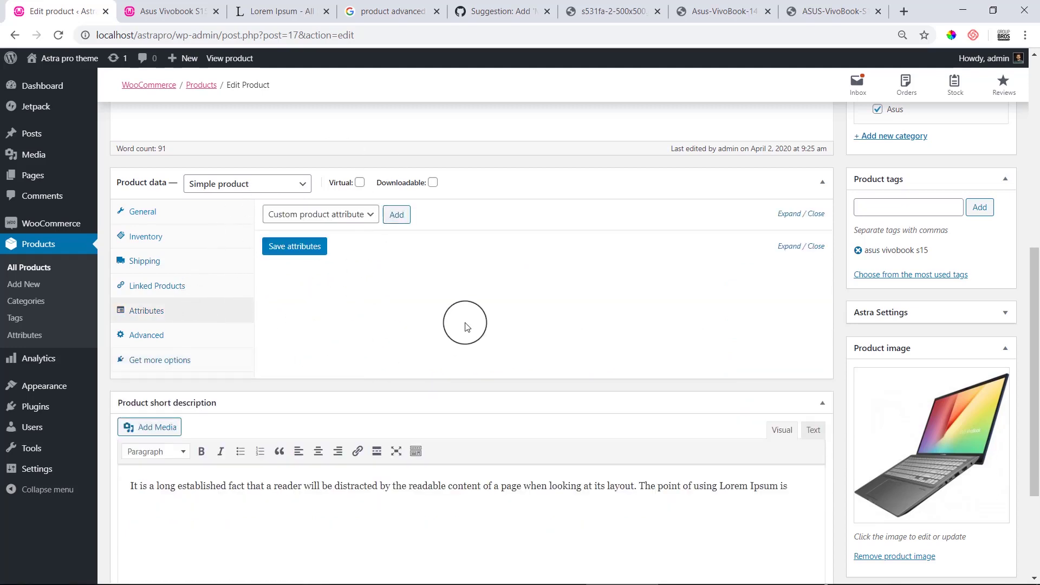